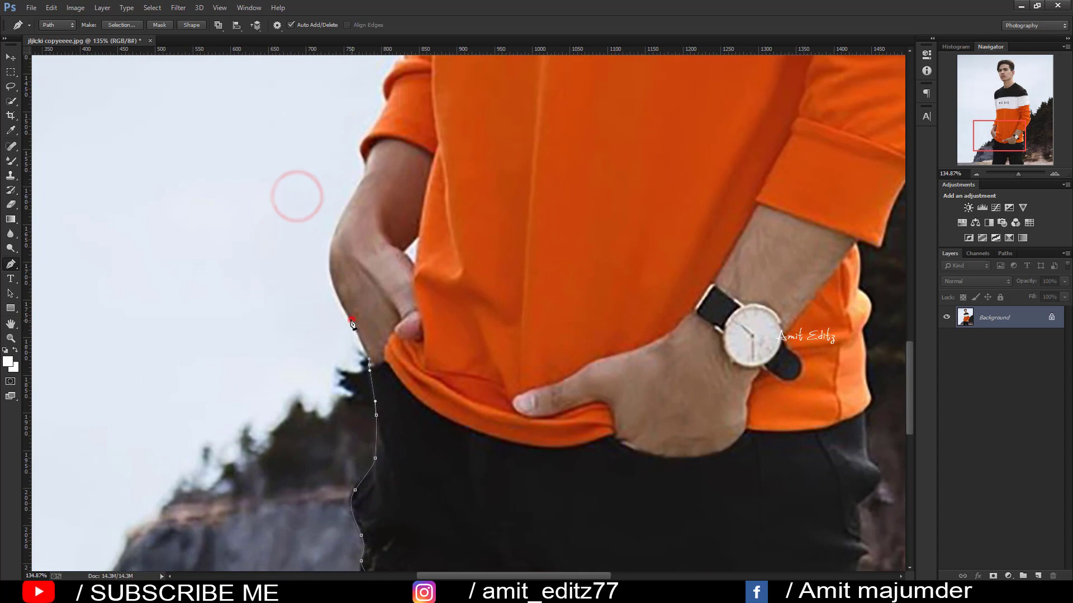
Continue the pen path up the outer edge of the forearm on the left side of the figure to the sleeve cuff.
{"action": "left_click_drag", "start_coordinate": [337, 222], "coordinate": [338, 217]}
{"action": "left_click_drag", "start_coordinate": [347, 225], "coordinate": [318, 358]}
{"action": "left_click", "coordinate": [321, 345]}
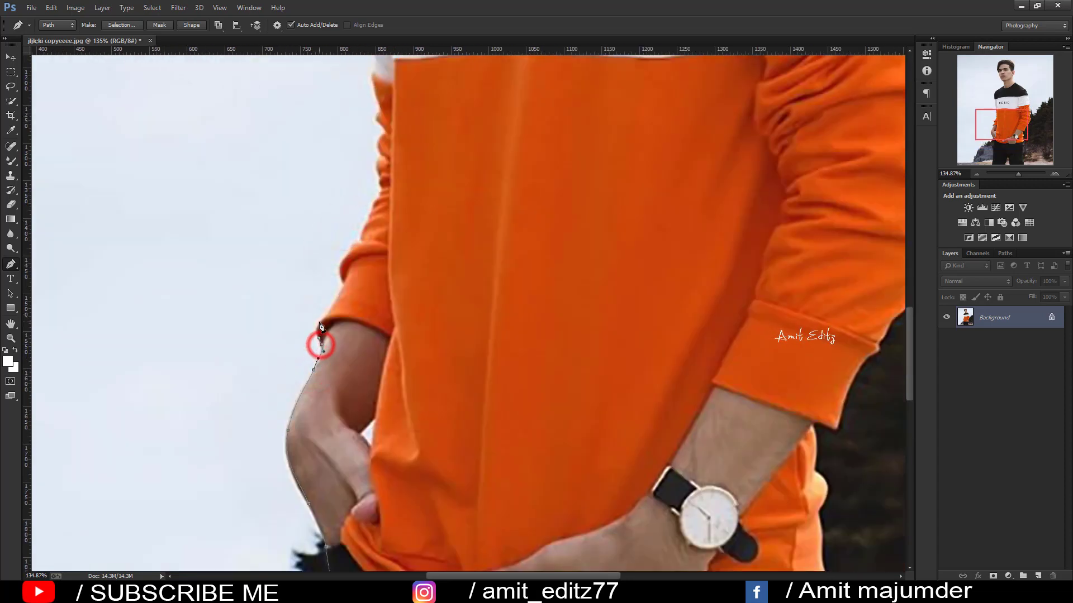
Trace the path around the orange cuff and up the outer edge of the lower left-side sleeve.
{"action": "left_click_drag", "start_coordinate": [321, 320], "coordinate": [327, 312]}
{"action": "left_click", "coordinate": [342, 288]}
{"action": "left_click", "coordinate": [344, 281]}
{"action": "mouse_move", "coordinate": [343, 261]}
{"action": "left_mouse_down"}
{"action": "mouse_move", "coordinate": [348, 249]}
{"action": "mouse_move", "coordinate": [417, 263]}
{"action": "mouse_move", "coordinate": [417, 409]}
{"action": "left_mouse_up"}
{"action": "left_click", "coordinate": [358, 240]}
{"action": "scroll", "coordinate": [410, 360], "scroll_direction": "up", "scroll_amount": 5}
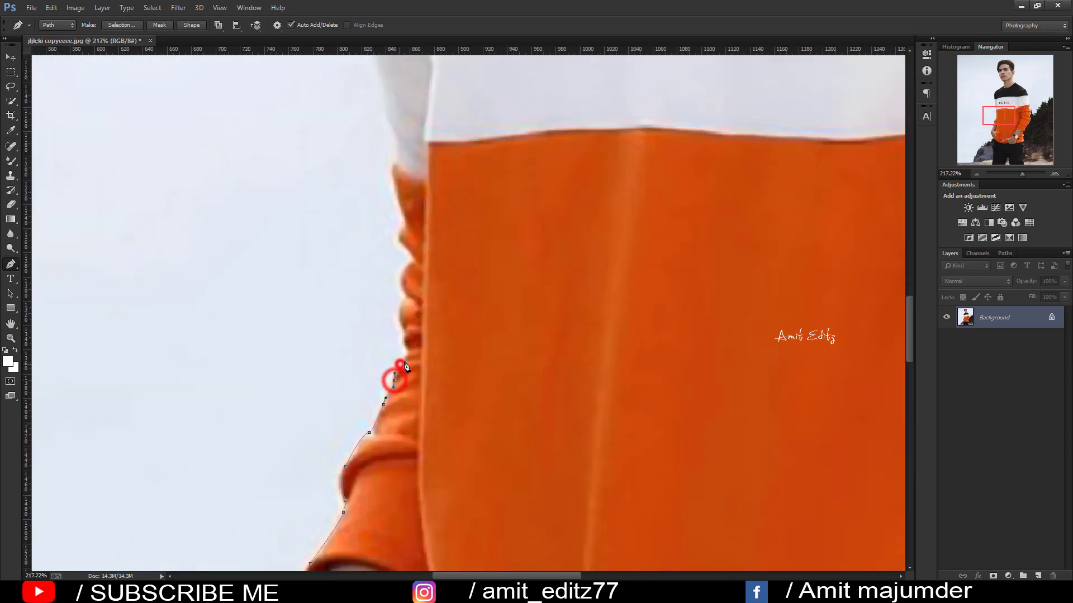
Follow the wrinkled edge of the orange left-side sleeve with closely spaced anchor points toward the white band.
{"action": "left_click", "coordinate": [408, 345]}
{"action": "left_click", "coordinate": [403, 330]}
{"action": "left_click", "coordinate": [400, 305]}
{"action": "left_click", "coordinate": [405, 295]}
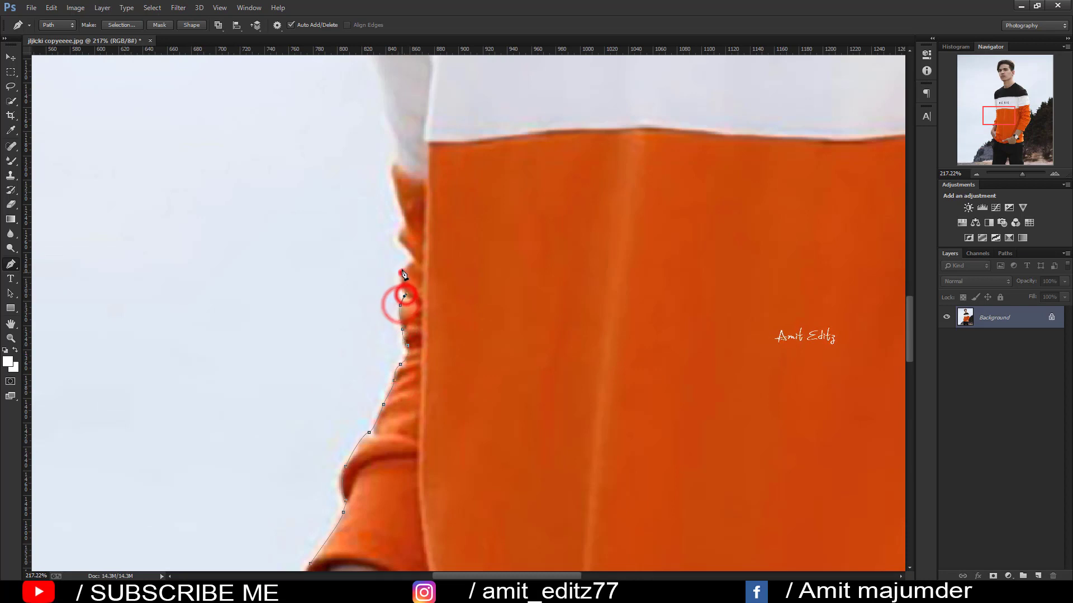
{"action": "left_click", "coordinate": [413, 257]}
{"action": "left_click_drag", "start_coordinate": [401, 272], "coordinate": [400, 406]}
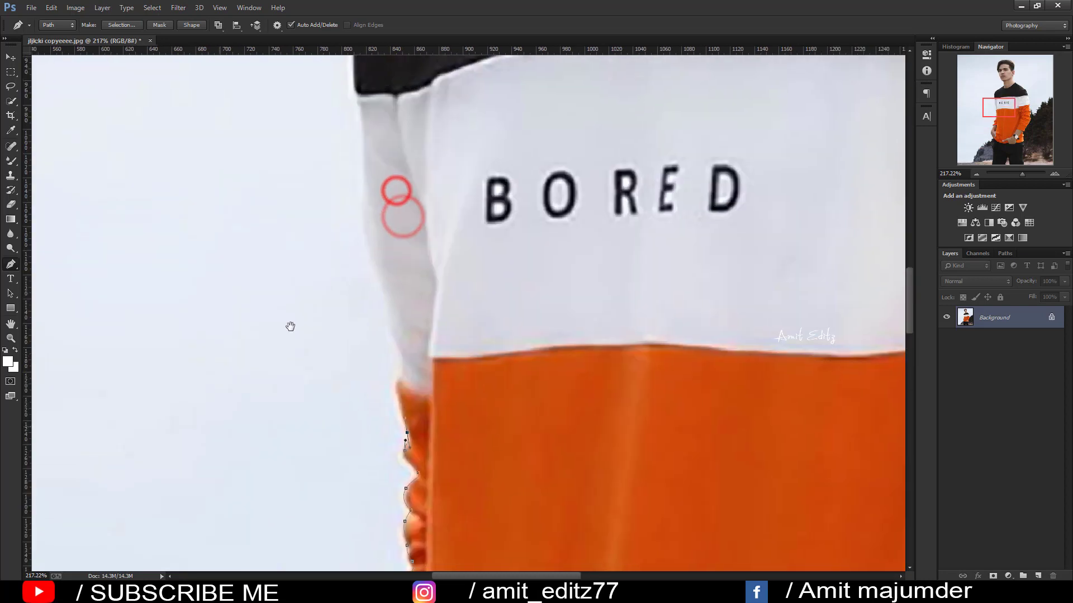
Extend the path along the white sleeve band and over the black left-side shoulder toward the collar.
{"action": "left_click_drag", "start_coordinate": [399, 347], "coordinate": [394, 335]}
{"action": "left_click_drag", "start_coordinate": [384, 292], "coordinate": [374, 268]}
{"action": "left_click_drag", "start_coordinate": [364, 191], "coordinate": [365, 150]}
{"action": "left_click_drag", "start_coordinate": [366, 146], "coordinate": [370, 467]}
{"action": "left_click", "coordinate": [360, 405]}
{"action": "left_click", "coordinate": [355, 277]}
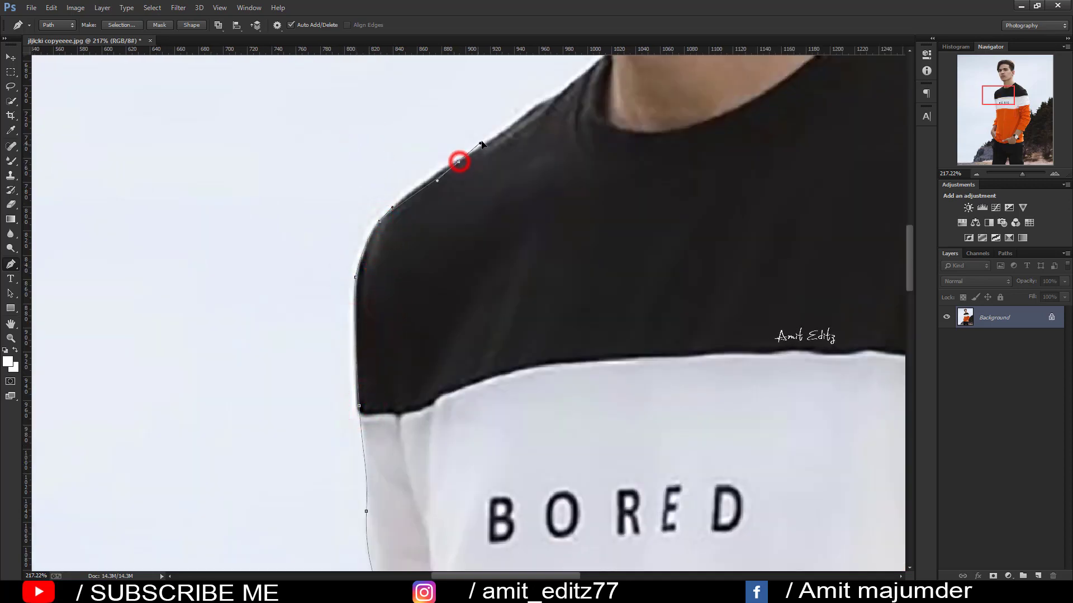
{"action": "left_click_drag", "start_coordinate": [582, 84], "coordinate": [374, 429]}
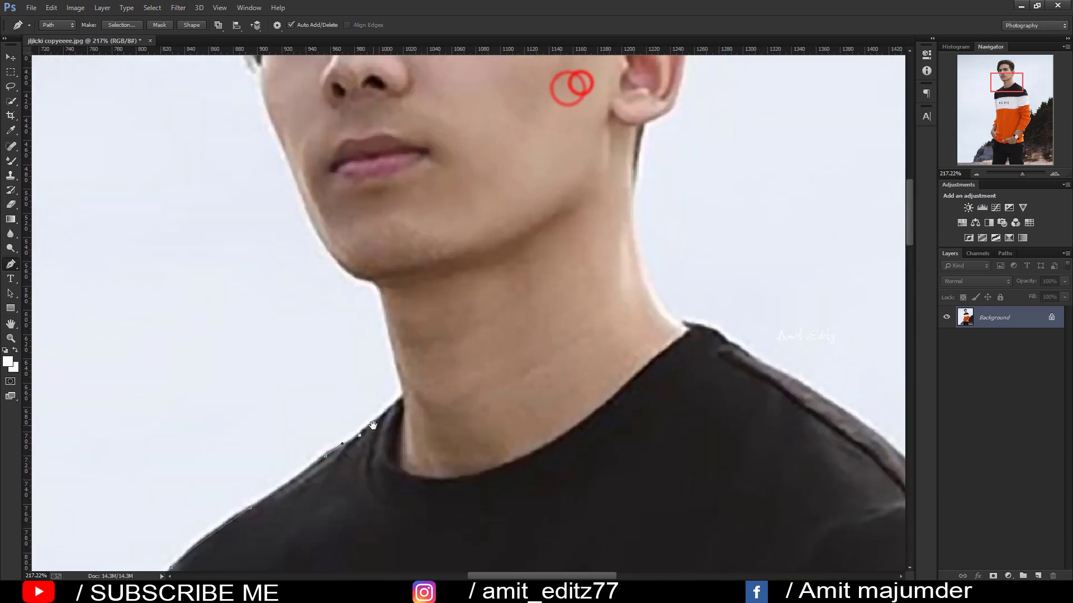
Trace the path from the collar up the neck, around the chin and along the lower jaw.
{"action": "left_click", "coordinate": [391, 406]}
{"action": "left_click", "coordinate": [402, 391]}
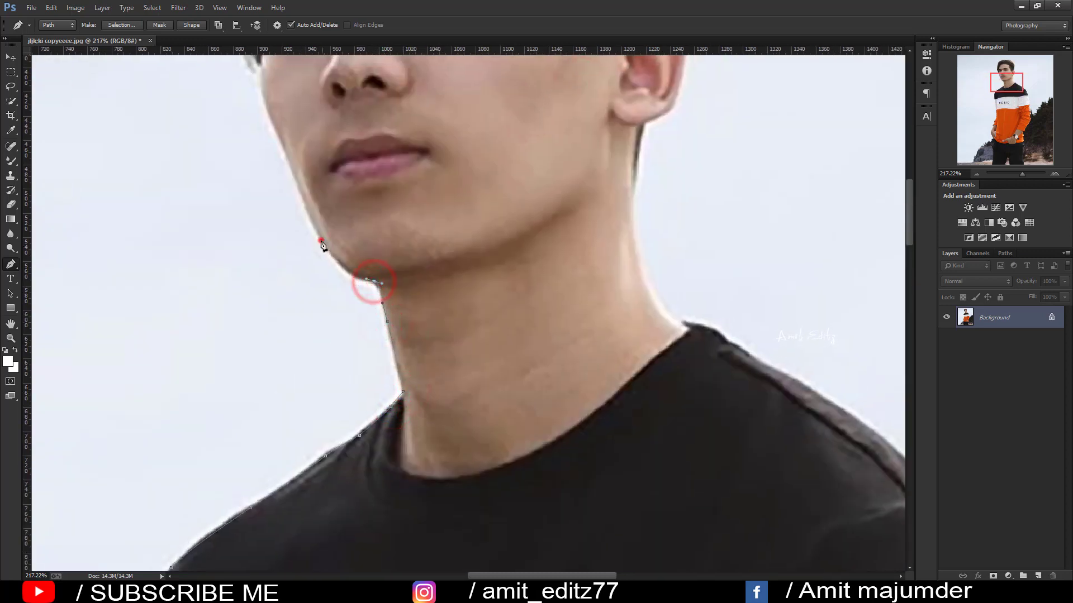
{"action": "left_click_drag", "start_coordinate": [309, 217], "coordinate": [309, 215]}
{"action": "left_click_drag", "start_coordinate": [304, 202], "coordinate": [362, 429]}
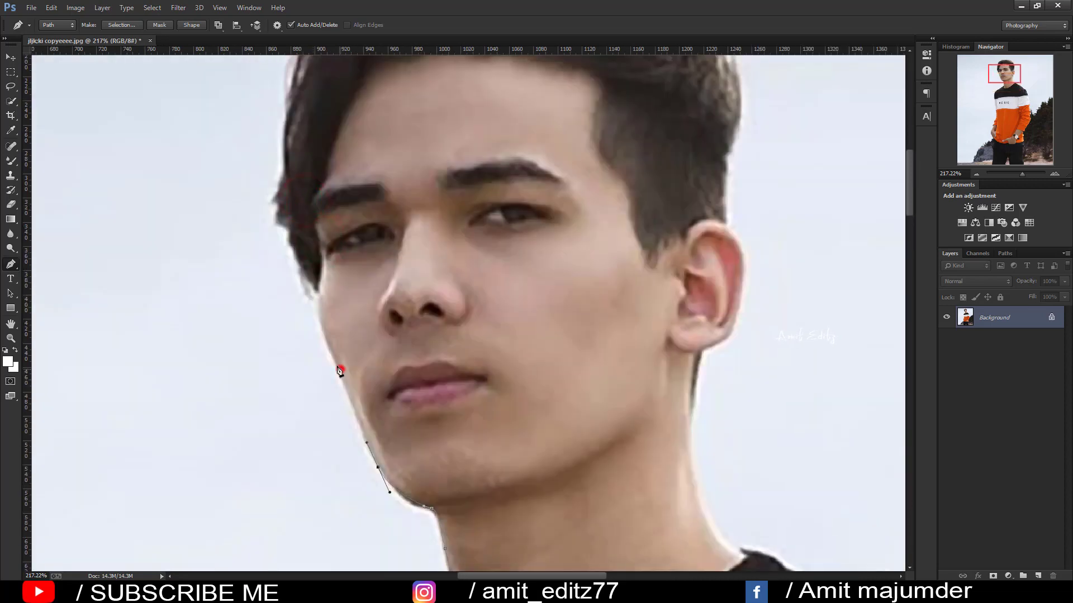
Outline the cheek and the jagged hair tips beside the eye on the left side of the face.
{"action": "left_click", "coordinate": [325, 339]}
{"action": "left_click", "coordinate": [318, 303]}
{"action": "left_click", "coordinate": [292, 249]}
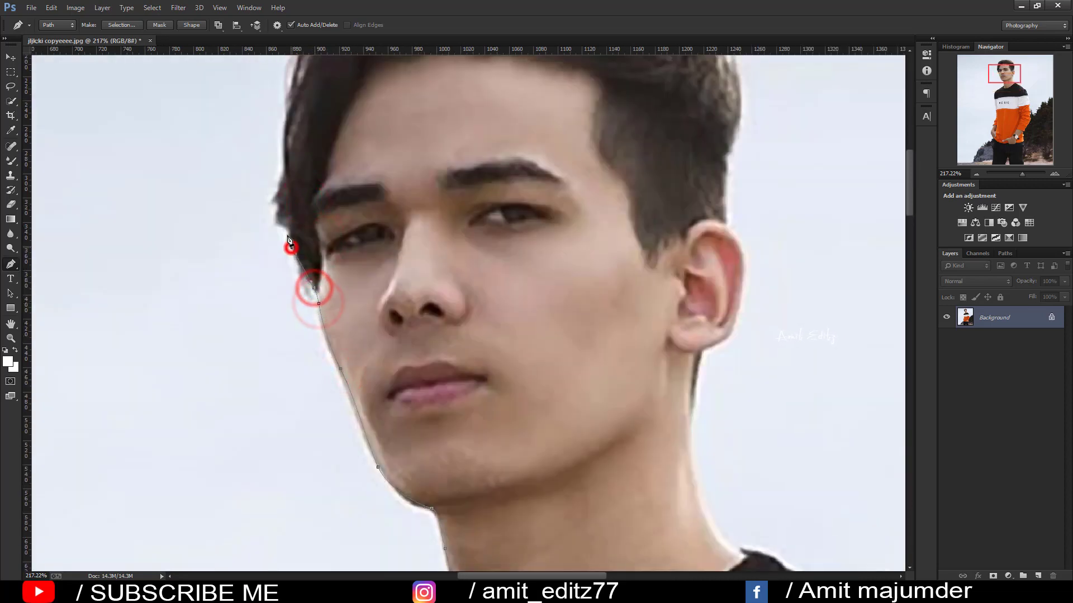
{"action": "left_click", "coordinate": [287, 233]}
{"action": "left_click", "coordinate": [277, 207]}
{"action": "left_click", "coordinate": [275, 194]}
{"action": "left_click_drag", "start_coordinate": [301, 295], "coordinate": [302, 399]}
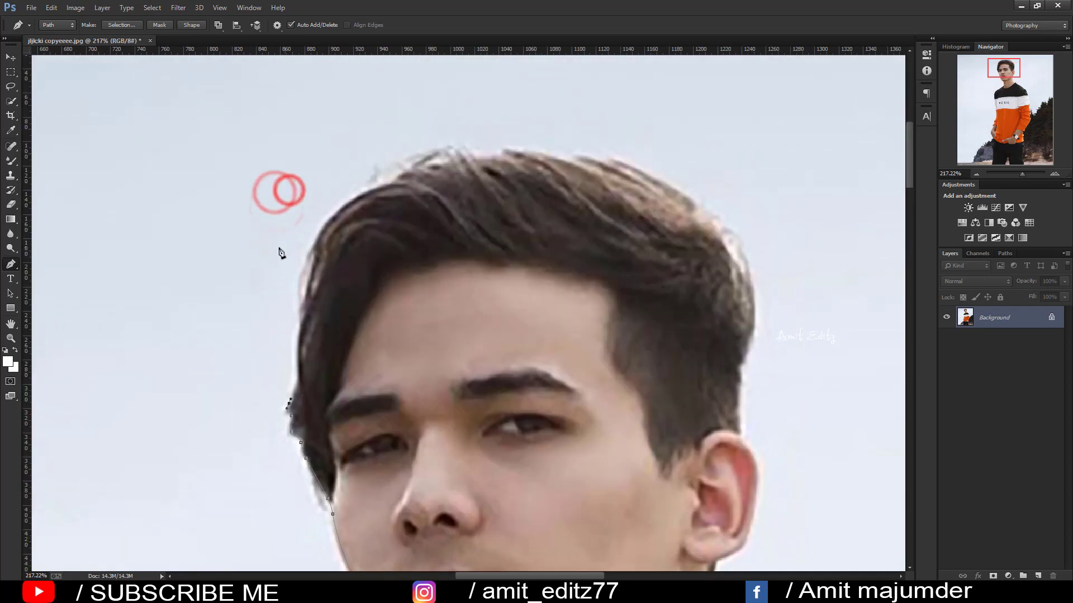
Trace the path up the left side of the hair and over the front of the hairline's crest.
{"action": "left_click", "coordinate": [298, 366]}
{"action": "left_click", "coordinate": [302, 301]}
{"action": "left_click", "coordinate": [315, 239]}
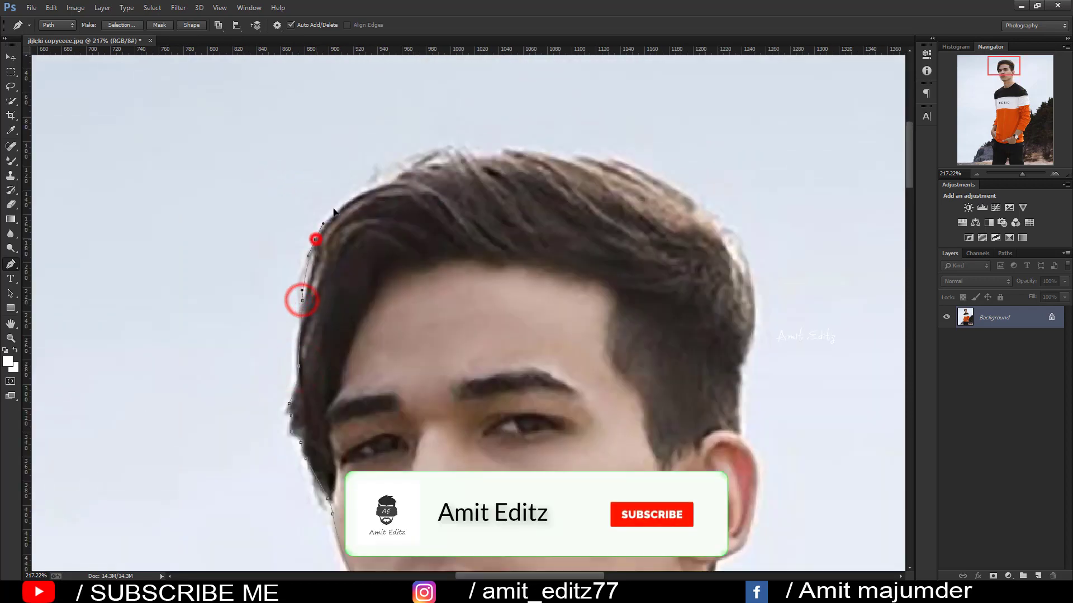
{"action": "left_click", "coordinate": [373, 186]}
{"action": "left_click", "coordinate": [397, 178]}
{"action": "left_click", "coordinate": [471, 149]}
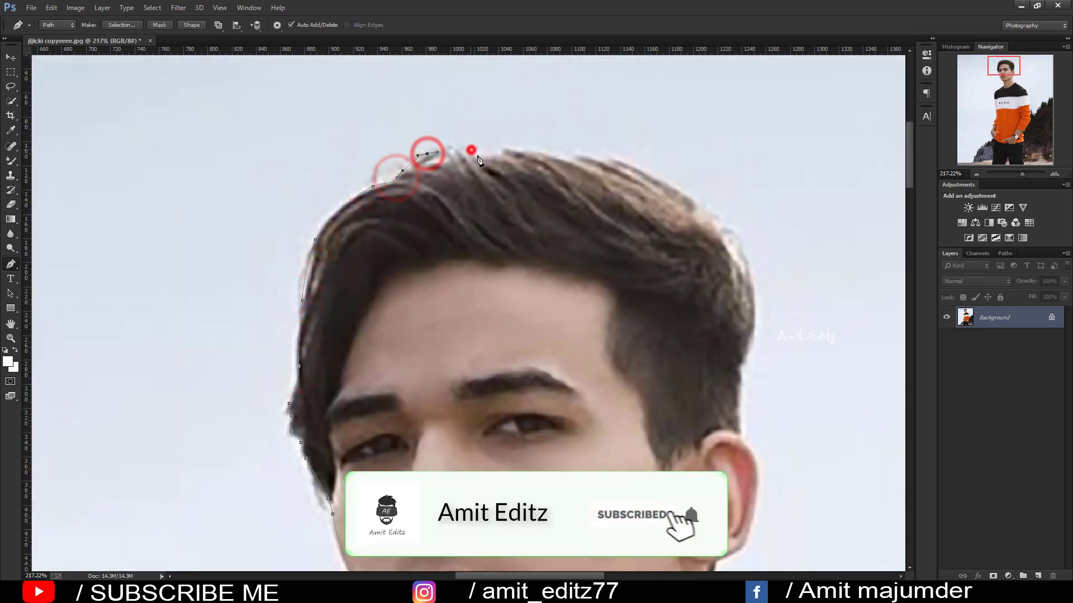
Continue the path across the top of the hair and down around the back of the crown.
{"action": "left_click", "coordinate": [506, 148]}
{"action": "left_click", "coordinate": [560, 154]}
{"action": "left_click", "coordinate": [608, 155]}
{"action": "left_click", "coordinate": [659, 176]}
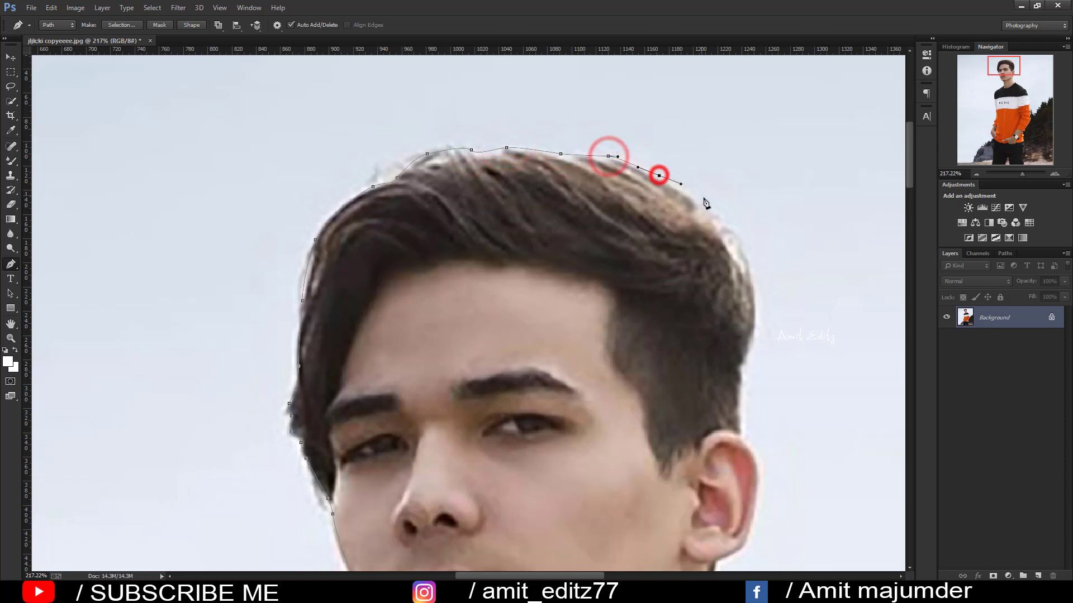
{"action": "left_click", "coordinate": [705, 201]}
{"action": "left_click", "coordinate": [716, 216]}
{"action": "left_click_drag", "start_coordinate": [749, 268], "coordinate": [311, 203]}
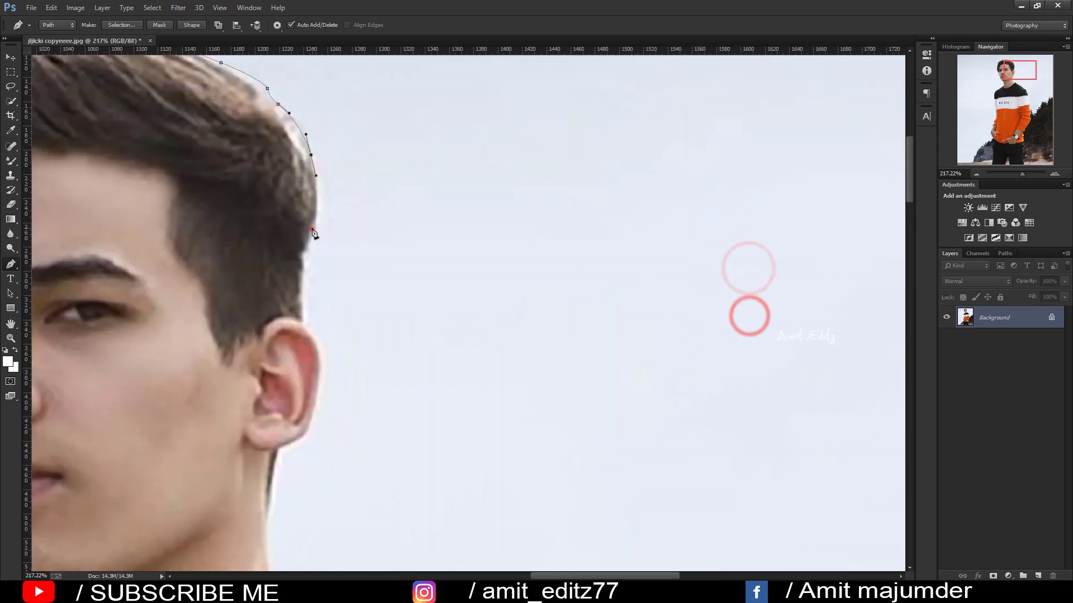
Trace the path down the back of the hair and around the ear to below the earlobe.
{"action": "left_click", "coordinate": [311, 229]}
{"action": "left_click", "coordinate": [303, 264]}
{"action": "left_click", "coordinate": [299, 318]}
{"action": "left_click_drag", "start_coordinate": [324, 365], "coordinate": [394, 182]}
{"action": "left_click_drag", "start_coordinate": [386, 227], "coordinate": [378, 231]}
{"action": "left_click", "coordinate": [357, 240]}
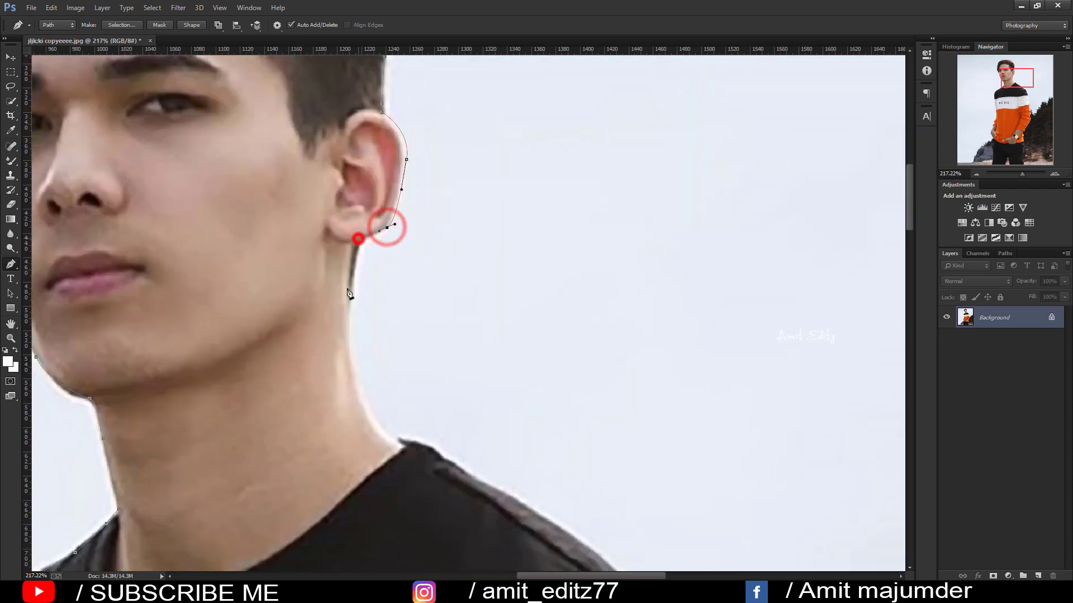
Extend the path down the right side of the neck and along the black shoulder seam.
{"action": "left_click_drag", "start_coordinate": [349, 305], "coordinate": [308, 159]}
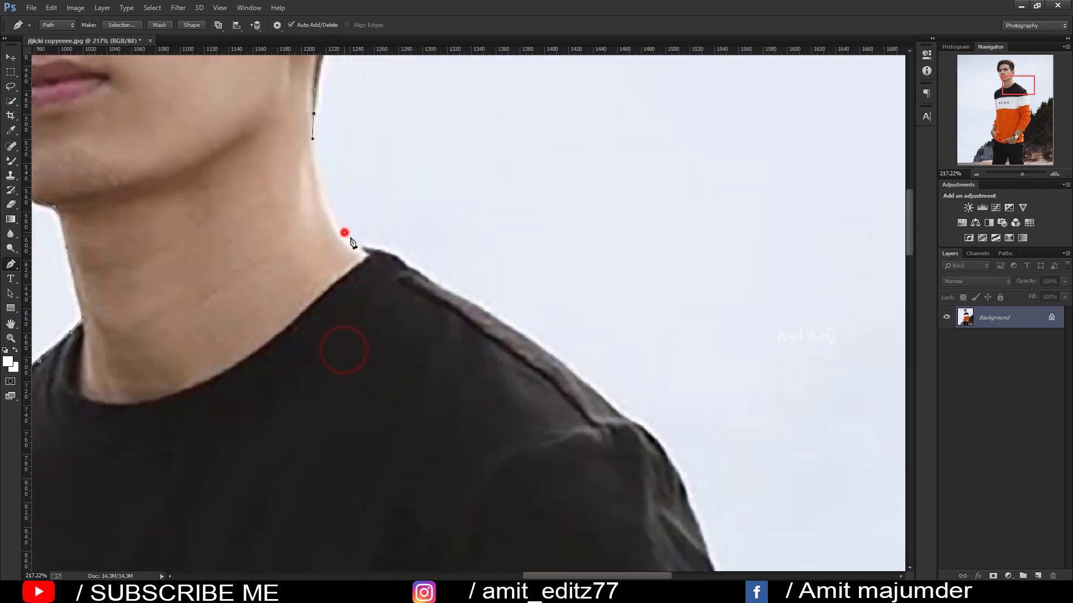
{"action": "left_click", "coordinate": [390, 252]}
{"action": "left_click", "coordinate": [411, 265]}
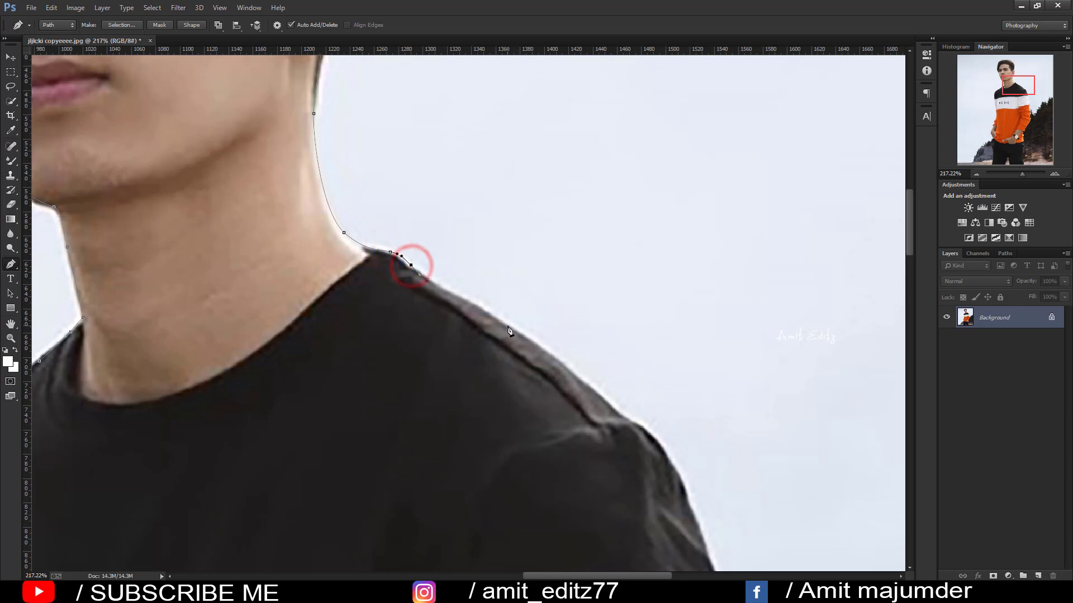
{"action": "left_click_drag", "start_coordinate": [509, 325], "coordinate": [534, 343]}
{"action": "left_click", "coordinate": [635, 424]}
Trace the outer edge of the black upper sleeve on the right side down to the white band.
{"action": "left_click_drag", "start_coordinate": [671, 462], "coordinate": [571, 327]}
{"action": "left_click", "coordinate": [584, 363]}
{"action": "left_click", "coordinate": [592, 425]}
{"action": "left_click_drag", "start_coordinate": [599, 455], "coordinate": [552, 226]}
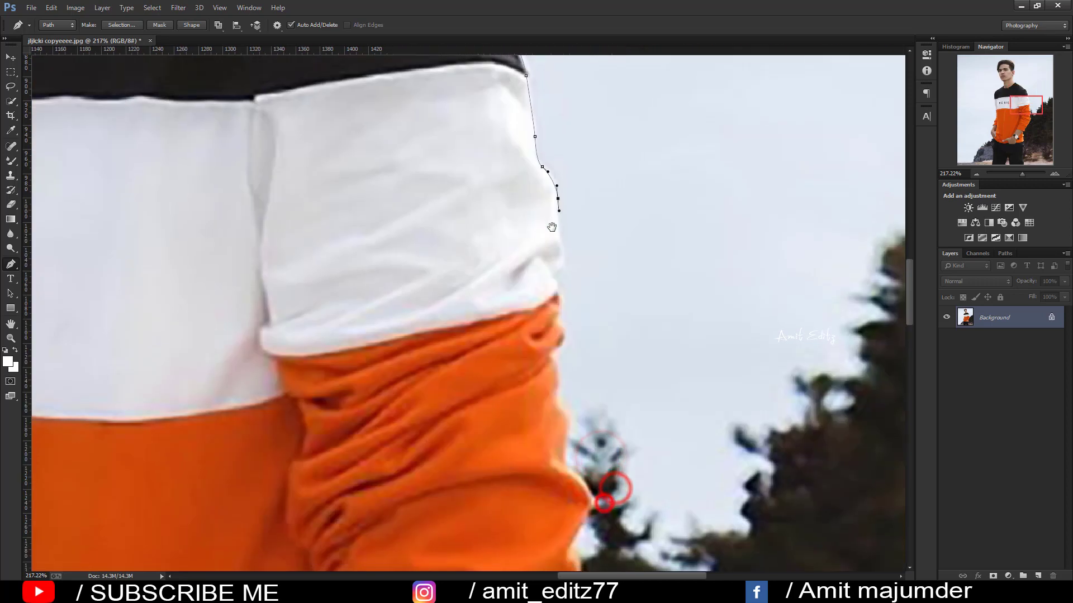
Outline the lower edge of the right-side white sleeve band and the first folds of the orange fabric.
{"action": "left_click", "coordinate": [564, 271]}
{"action": "left_click", "coordinate": [553, 278]}
{"action": "left_click", "coordinate": [564, 306]}
{"action": "left_click", "coordinate": [559, 327]}
{"action": "left_click", "coordinate": [551, 356]}
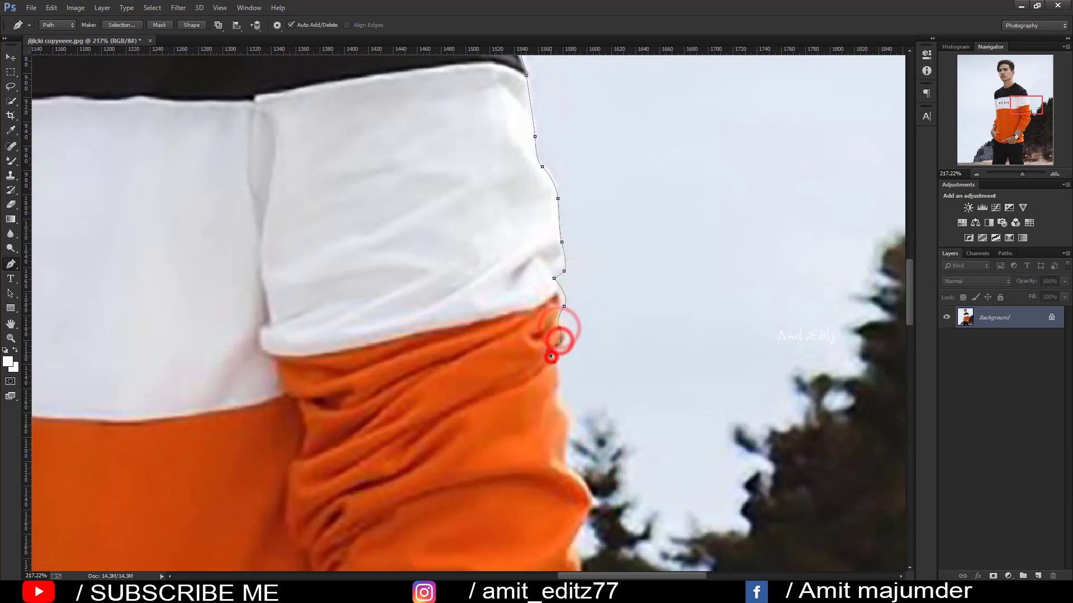
Follow the outer edge of the wrinkled orange right-side sleeve down past the elbow.
{"action": "mouse_move", "coordinate": [550, 356]}
{"action": "left_mouse_down"}
{"action": "mouse_move", "coordinate": [579, 478]}
{"action": "mouse_move", "coordinate": [516, 293]}
{"action": "mouse_move", "coordinate": [520, 373]}
{"action": "left_mouse_up"}
{"action": "left_click_drag", "start_coordinate": [520, 399], "coordinate": [531, 504]}
{"action": "left_click_drag", "start_coordinate": [525, 501], "coordinate": [525, 302]}
{"action": "scroll", "coordinate": [522, 307], "scroll_direction": "down", "scroll_amount": 5}
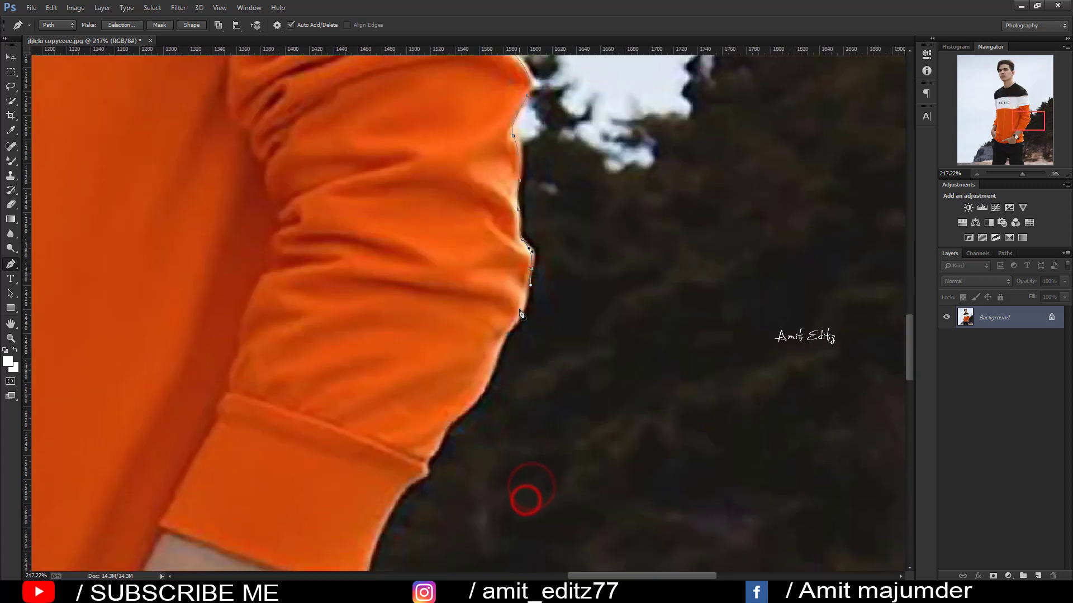
Trace the path along the right-side forearm sleeve and around the outer corner of its cuff.
{"action": "left_click", "coordinate": [495, 361]}
{"action": "left_click", "coordinate": [468, 401]}
{"action": "left_click", "coordinate": [439, 445]}
{"action": "left_click_drag", "start_coordinate": [440, 447], "coordinate": [505, 226]}
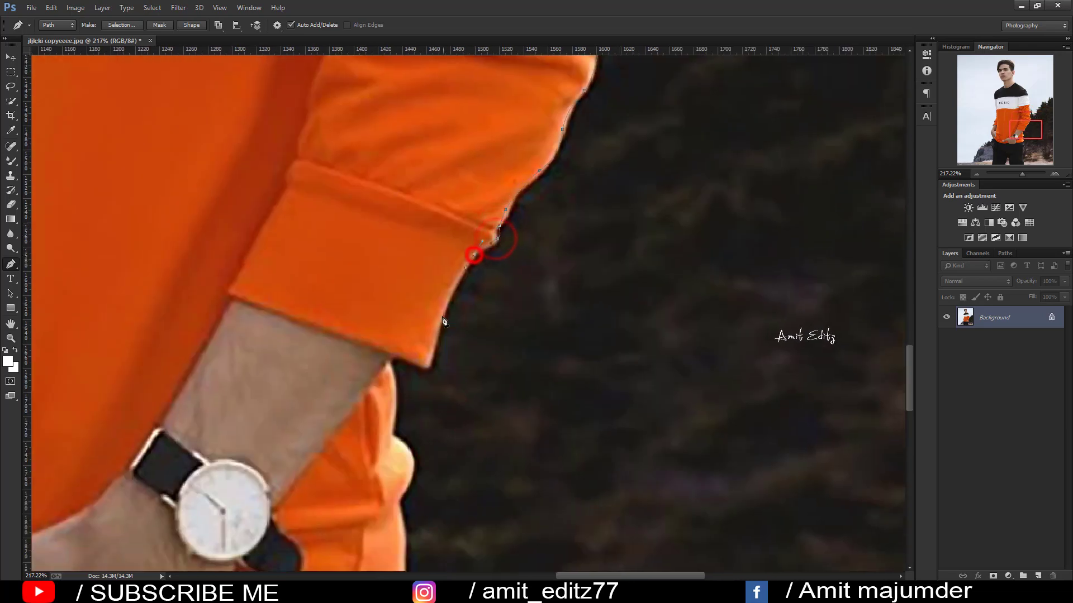
{"action": "left_click_drag", "start_coordinate": [435, 335], "coordinate": [510, 161]}
{"action": "left_click", "coordinate": [505, 190]}
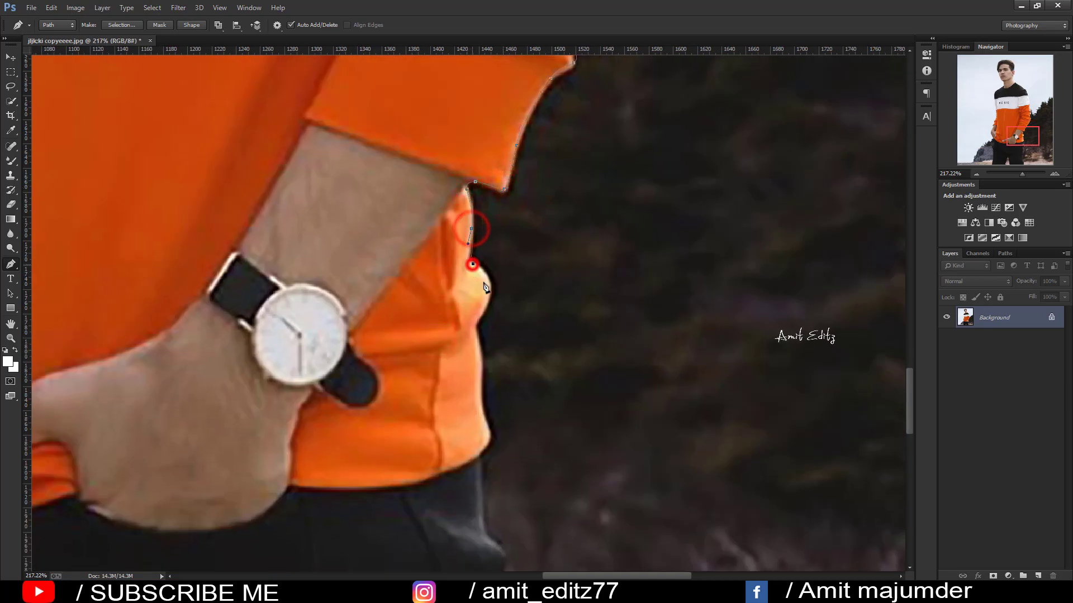
Outline the right edge of the sweater below the cuff, around its bulge and down to the hem.
{"action": "left_click", "coordinate": [475, 263]}
{"action": "left_click_drag", "start_coordinate": [485, 303], "coordinate": [484, 170]}
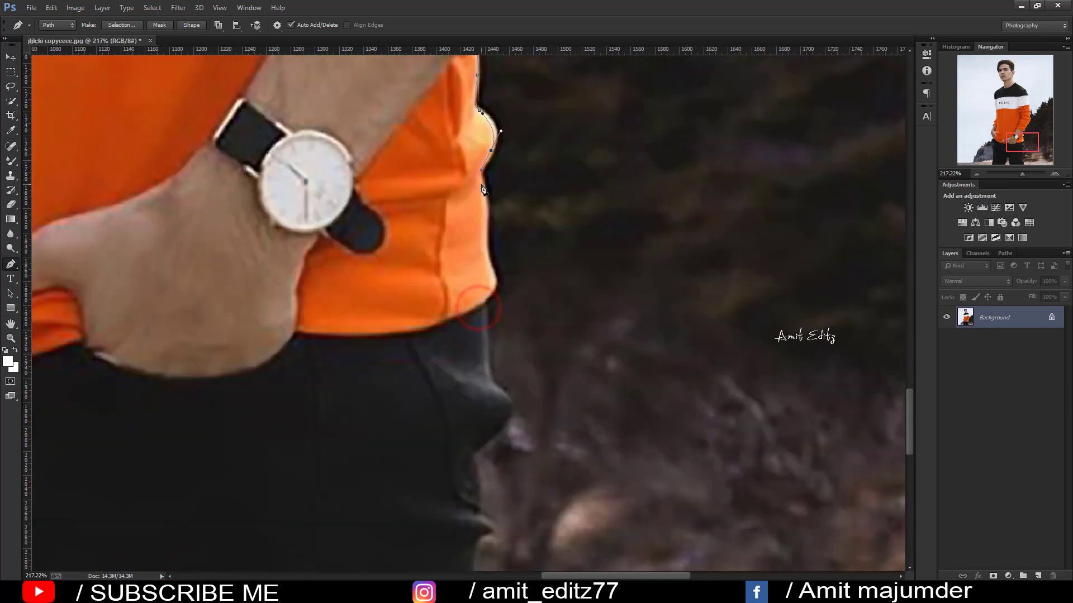
{"action": "left_click", "coordinate": [487, 220]}
{"action": "left_click", "coordinate": [486, 256]}
{"action": "left_click", "coordinate": [494, 287]}
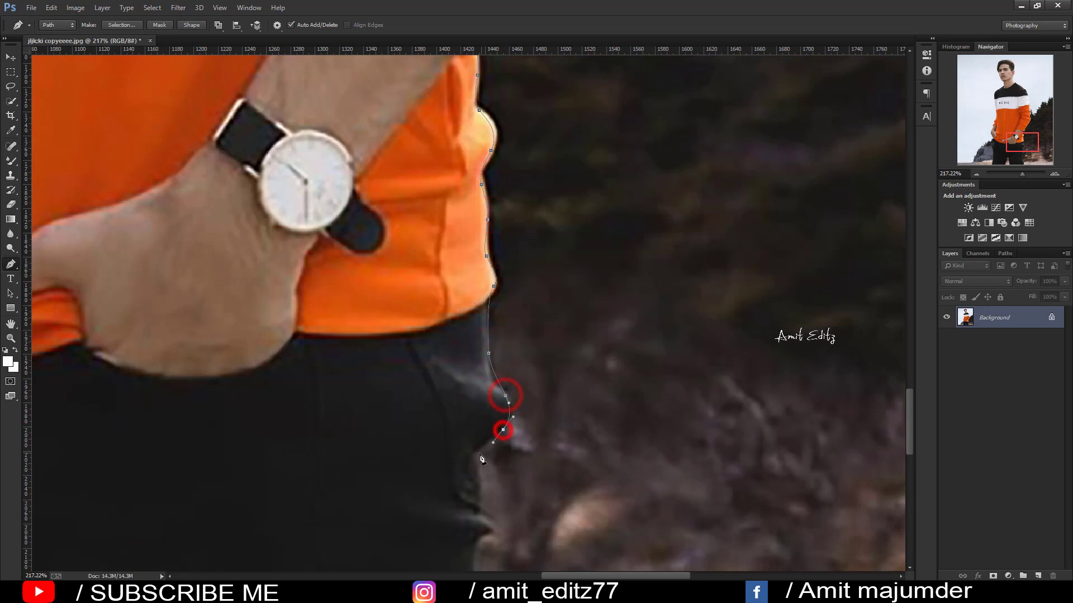
Trace the outer edge of the black trousers on the right side down to the bottom of the image.
{"action": "left_click_drag", "start_coordinate": [488, 534], "coordinate": [480, 541]}
{"action": "left_click_drag", "start_coordinate": [478, 535], "coordinate": [479, 341]}
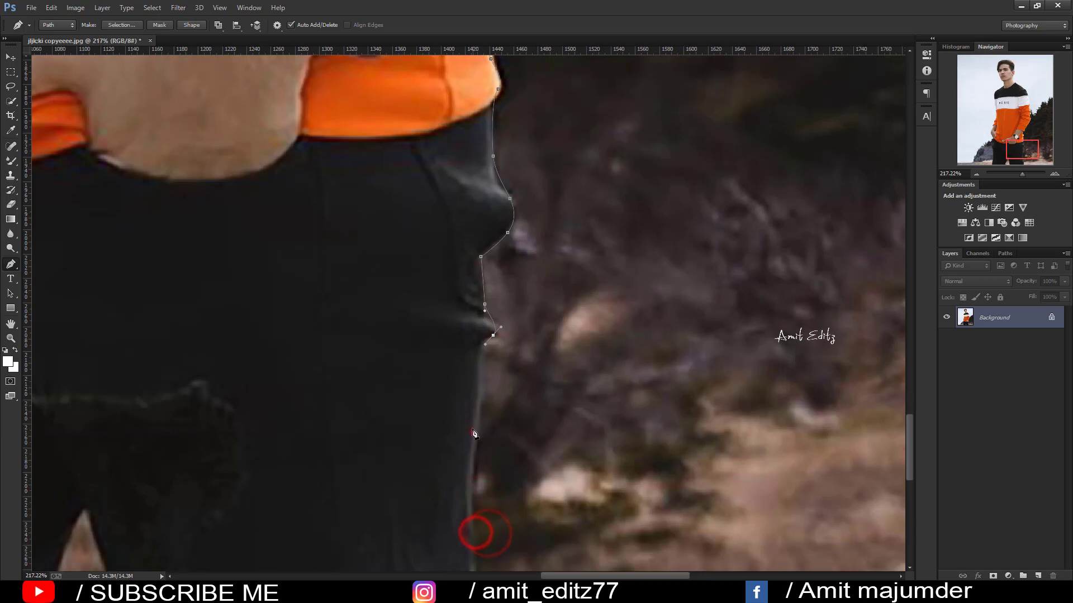
{"action": "left_click_drag", "start_coordinate": [473, 433], "coordinate": [468, 481]}
{"action": "left_click_drag", "start_coordinate": [467, 489], "coordinate": [456, 254]}
{"action": "left_click", "coordinate": [460, 329]}
{"action": "left_click", "coordinate": [470, 381]}
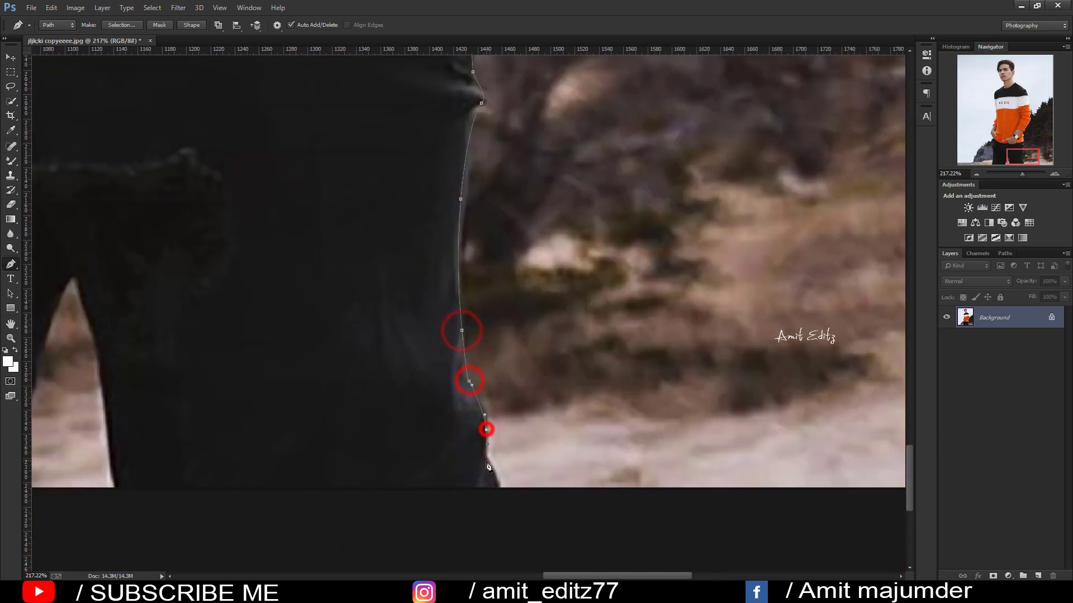
{"action": "left_click", "coordinate": [486, 430]}
{"action": "left_click", "coordinate": [486, 463]}
{"action": "left_click", "coordinate": [496, 486]}
Carry the path outside the canvas beneath the right-side trouser leg.
{"action": "left_click_drag", "start_coordinate": [425, 511], "coordinate": [621, 452]}
{"action": "left_click", "coordinate": [569, 481]}
{"action": "left_click", "coordinate": [379, 482]}
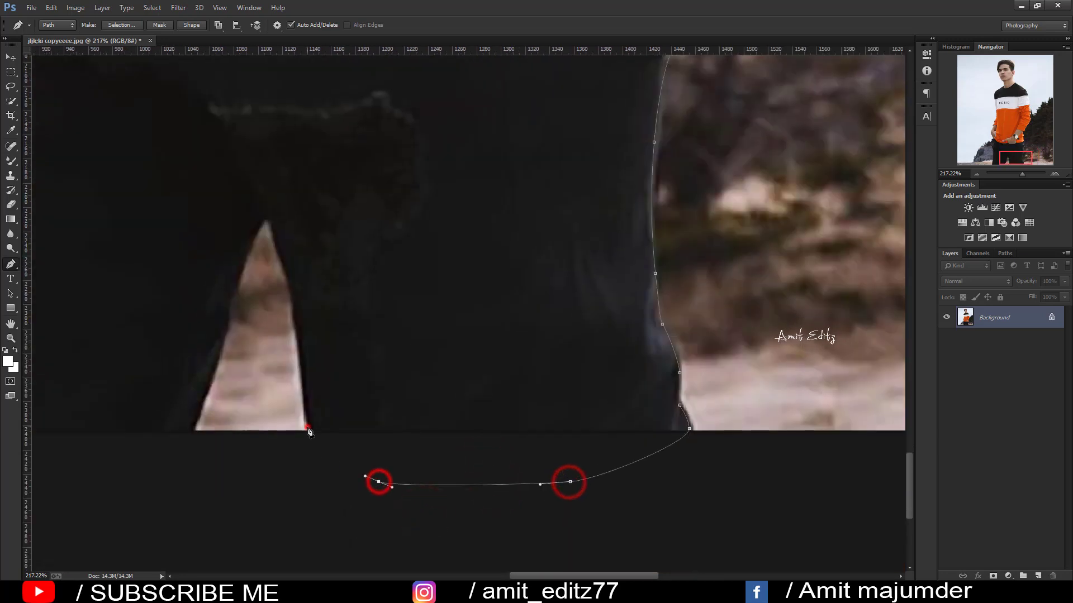
Trace the path up and back down around the triangular background gap between the trouser legs.
{"action": "left_click", "coordinate": [308, 427]}
{"action": "left_click_drag", "start_coordinate": [292, 298], "coordinate": [285, 268]}
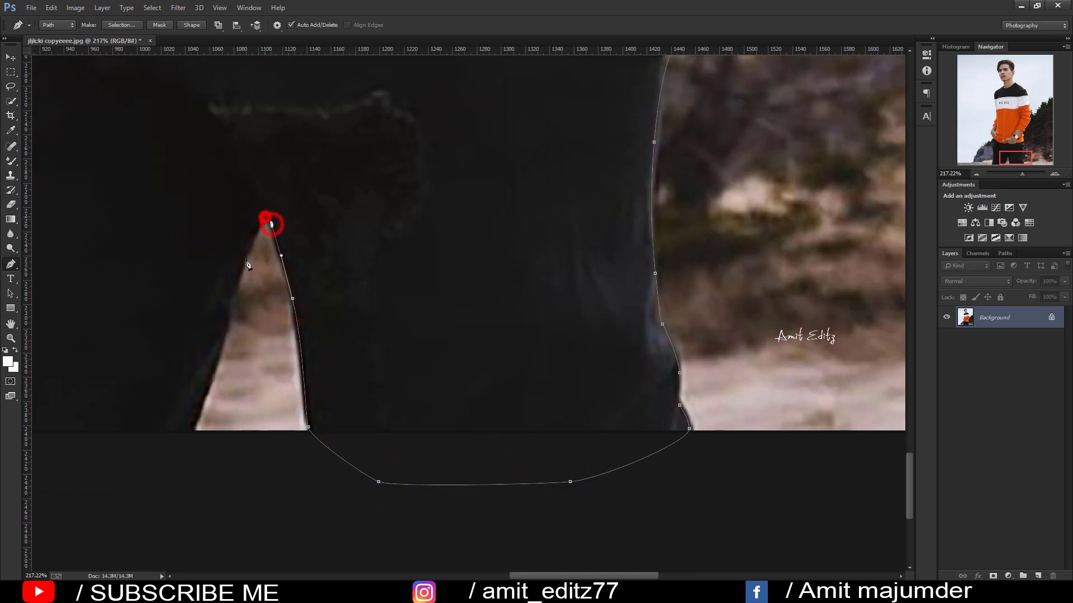
{"action": "left_click", "coordinate": [238, 282]}
{"action": "left_click", "coordinate": [201, 411]}
{"action": "left_click", "coordinate": [189, 445]}
Run the path below the canvas under the left-side trouser leg and close it at its starting point.
{"action": "left_click_drag", "start_coordinate": [134, 471], "coordinate": [434, 407]}
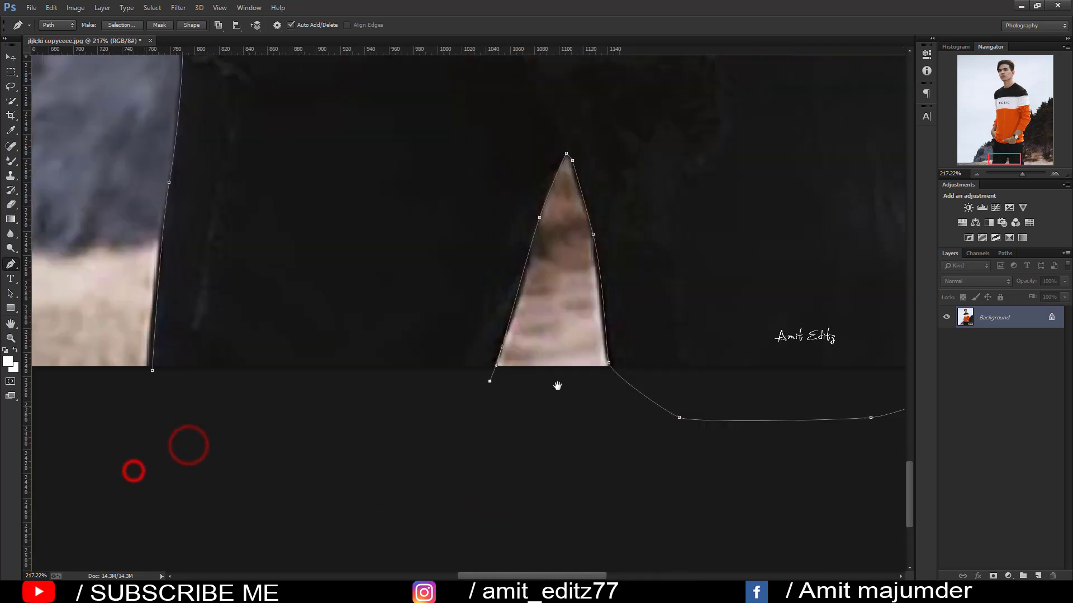
{"action": "left_click_drag", "start_coordinate": [557, 386], "coordinate": [569, 387]}
{"action": "left_click_drag", "start_coordinate": [291, 384], "coordinate": [288, 374]}
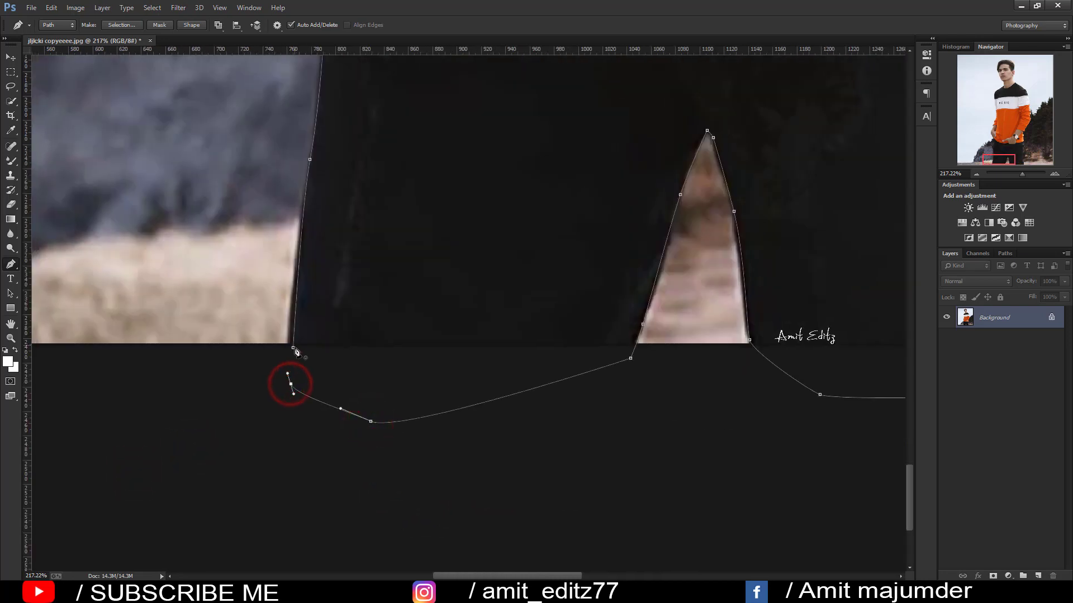
Convert the closed path into a new anti-aliased selection with a feather radius of 0 pixels.
{"action": "right_click", "coordinate": [380, 180]}
{"action": "left_click", "coordinate": [409, 233]}
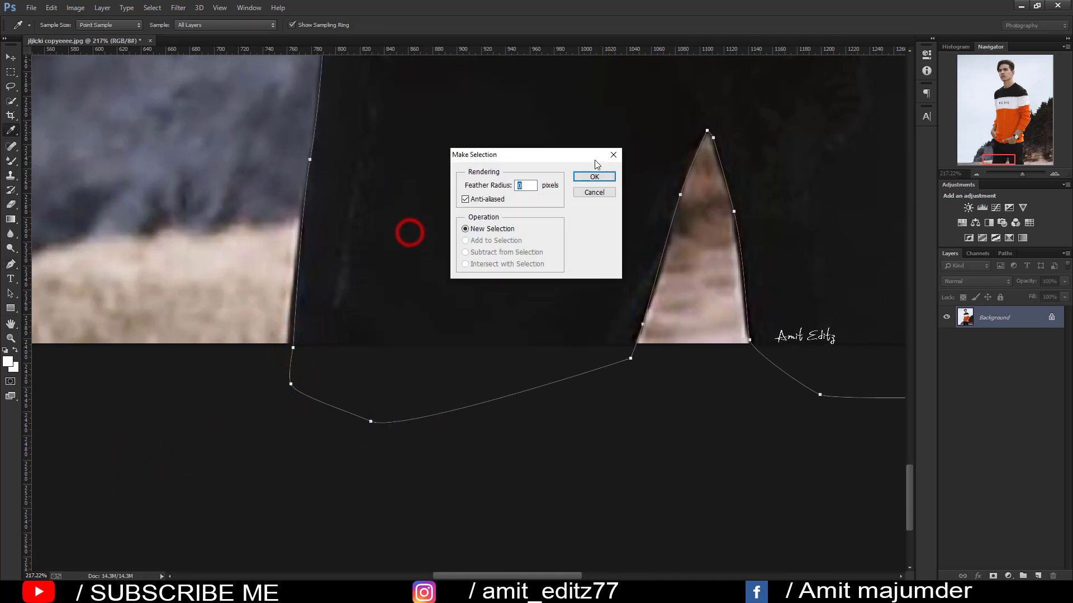
{"action": "left_click", "coordinate": [594, 177]}
{"action": "key", "text": "ctrl+minus"}
{"action": "key", "text": "ctrl+minus"}
{"action": "key", "text": "ctrl+minus"}
{"action": "key", "text": "ctrl+minus"}
{"action": "key", "text": "ctrl+minus"}
{"action": "key", "text": "ctrl+minus"}
{"action": "key", "text": "ctrl+minus"}
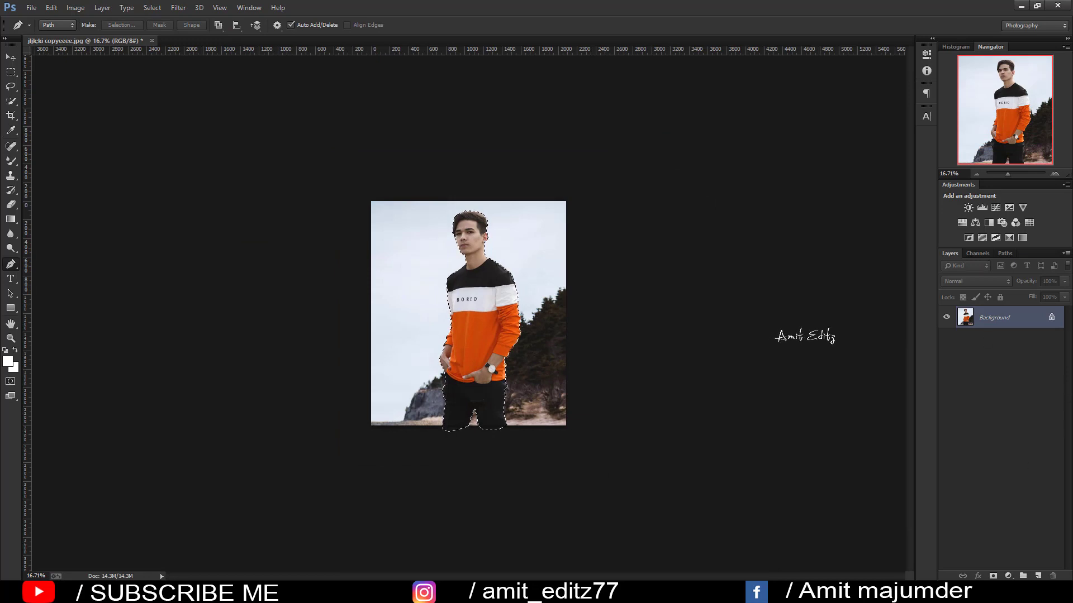
Mask the photo layer with the selection to hide the background, and apply the mask permanently to the layer.
{"action": "left_click", "coordinate": [989, 576]}
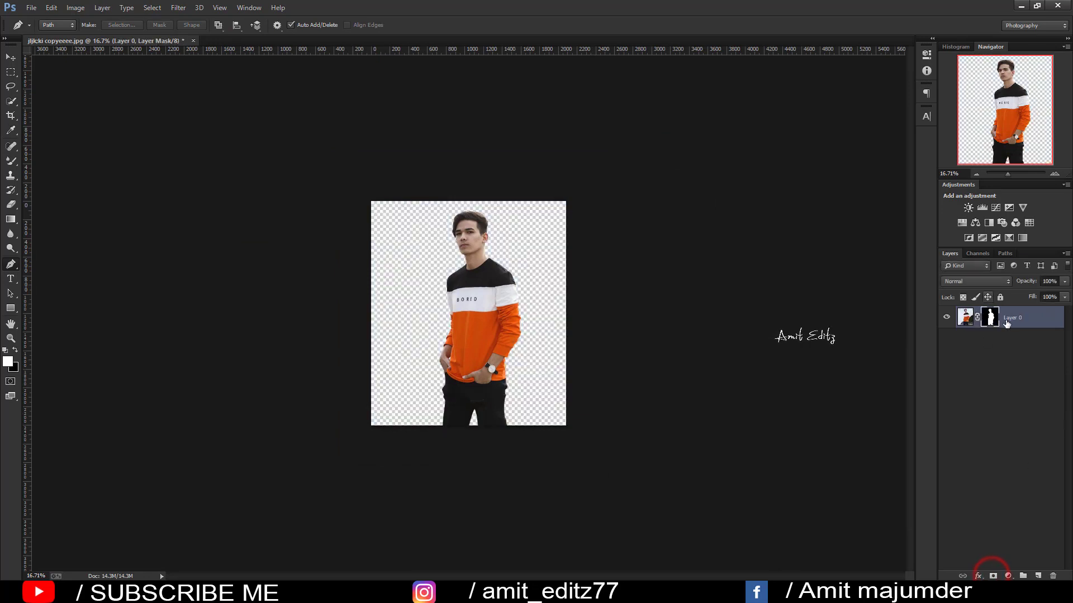
{"action": "right_click", "coordinate": [991, 318]}
{"action": "left_click", "coordinate": [999, 351]}
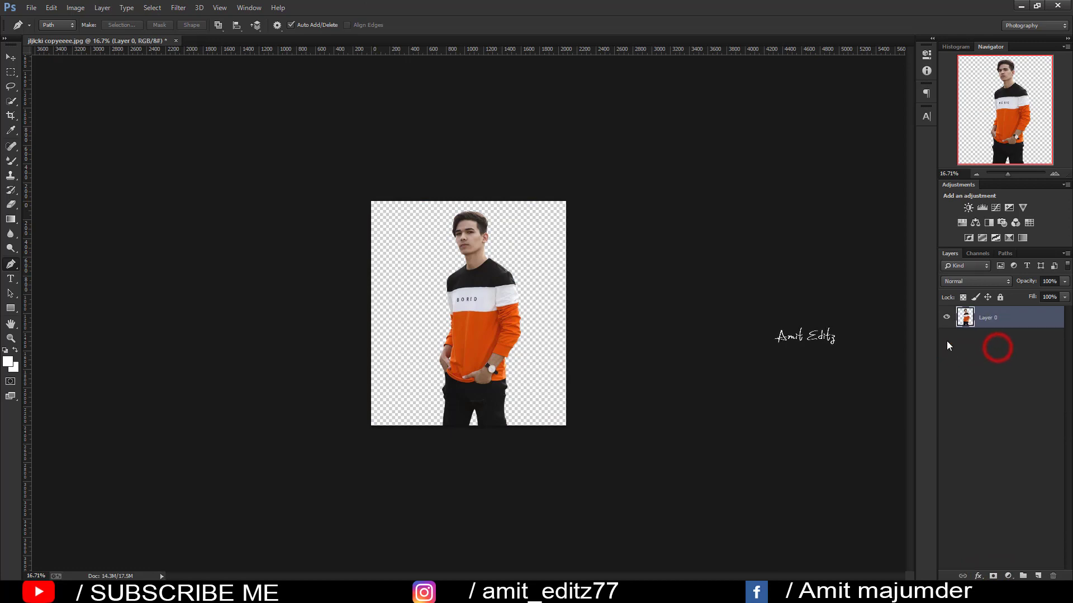
Outline the leftover background gap between the pocketed arm and the sweater with a pen path, convert it to a selection, and delete it.
{"action": "scroll", "coordinate": [477, 219], "scroll_direction": "up", "scroll_amount": 12}
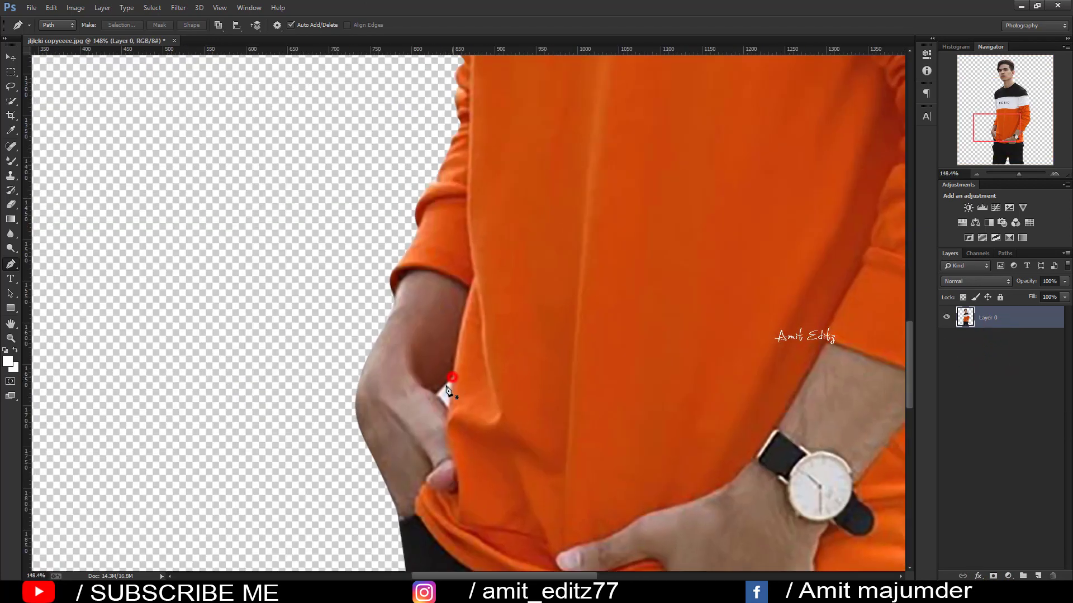
{"action": "left_click", "coordinate": [451, 378]}
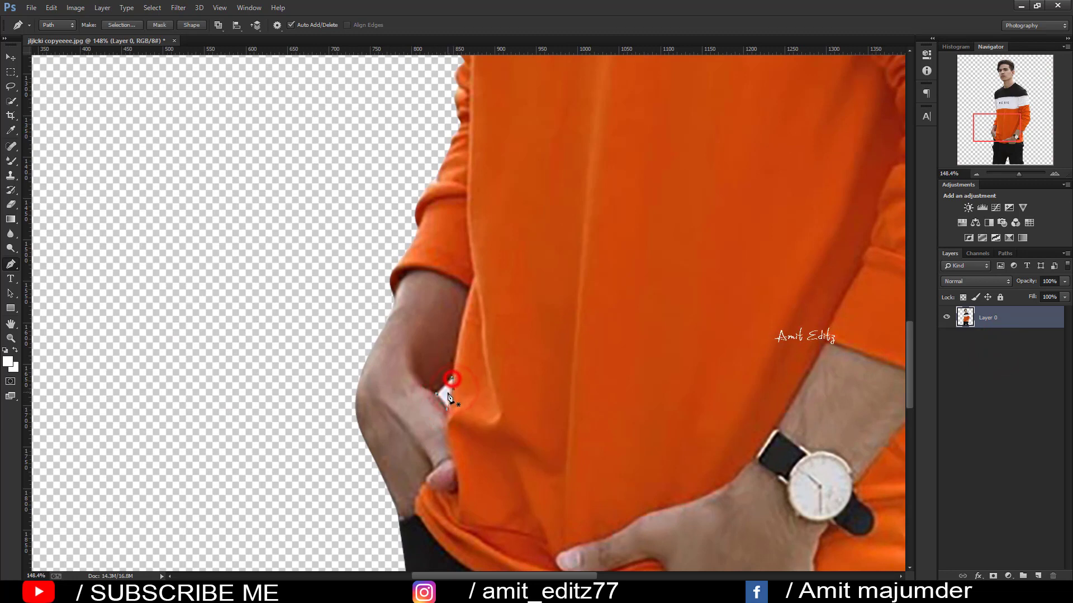
{"action": "right_click", "coordinate": [447, 394]}
{"action": "left_click", "coordinate": [485, 170]}
{"action": "key", "text": "Return"}
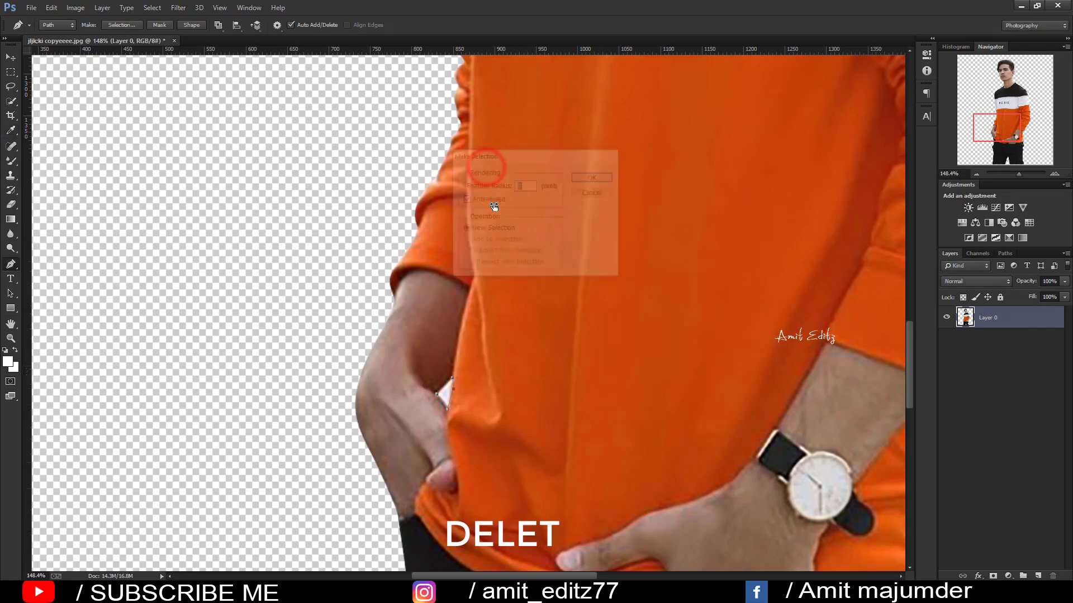
{"action": "scroll", "coordinate": [513, 300], "scroll_direction": "down", "scroll_amount": 3}
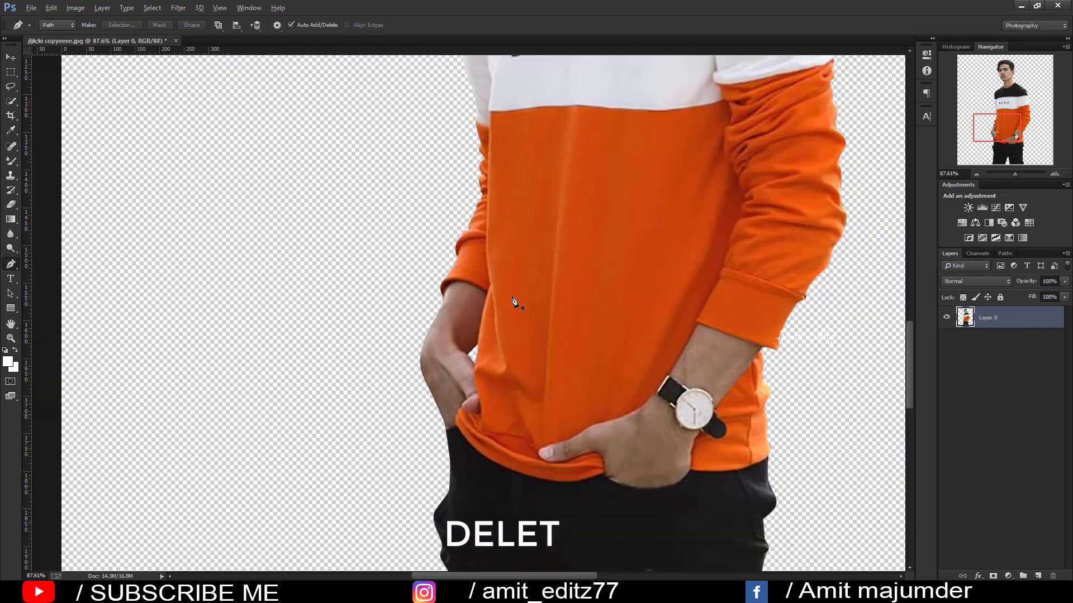
{"action": "scroll", "coordinate": [512, 300], "scroll_direction": "down", "scroll_amount": 5}
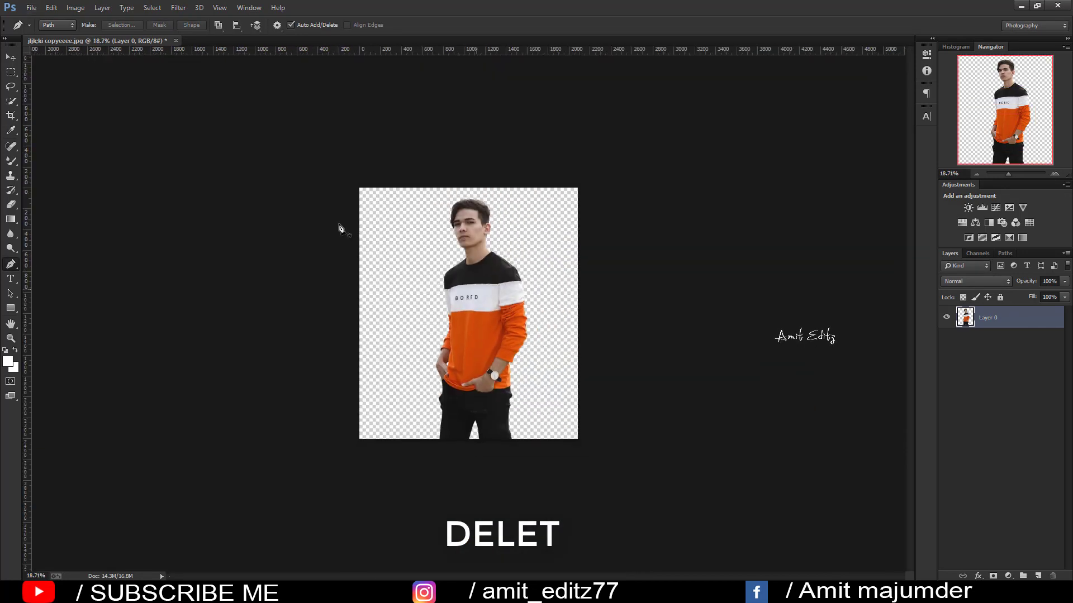
Bring up the file-opening dialog and preview the Untitled image in the photo viewer for reference.
{"action": "left_click", "coordinate": [32, 8]}
{"action": "left_click", "coordinate": [42, 30]}
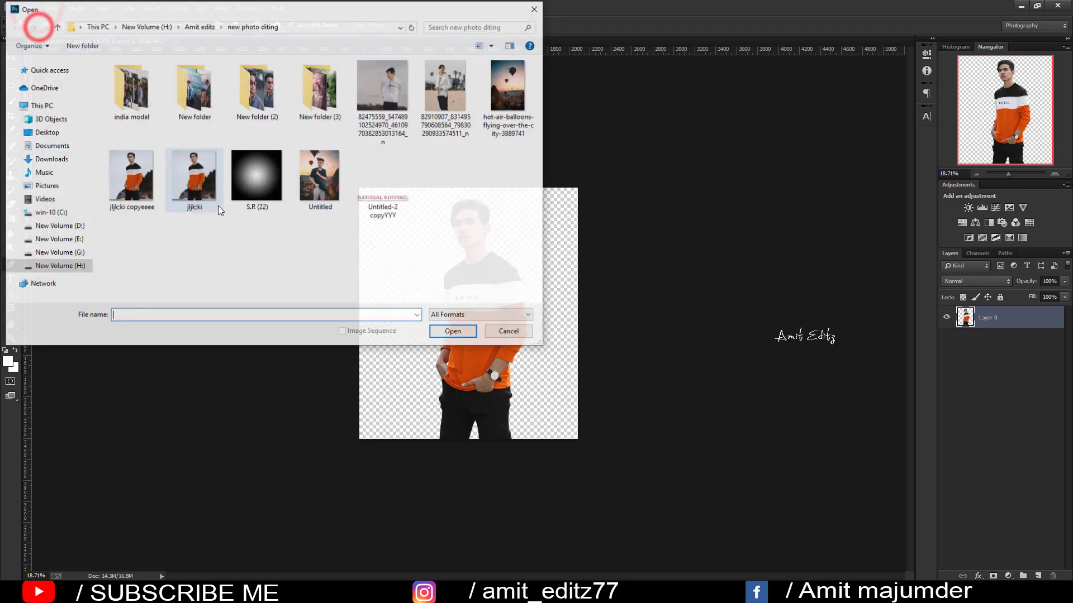
{"action": "left_click", "coordinate": [505, 87]}
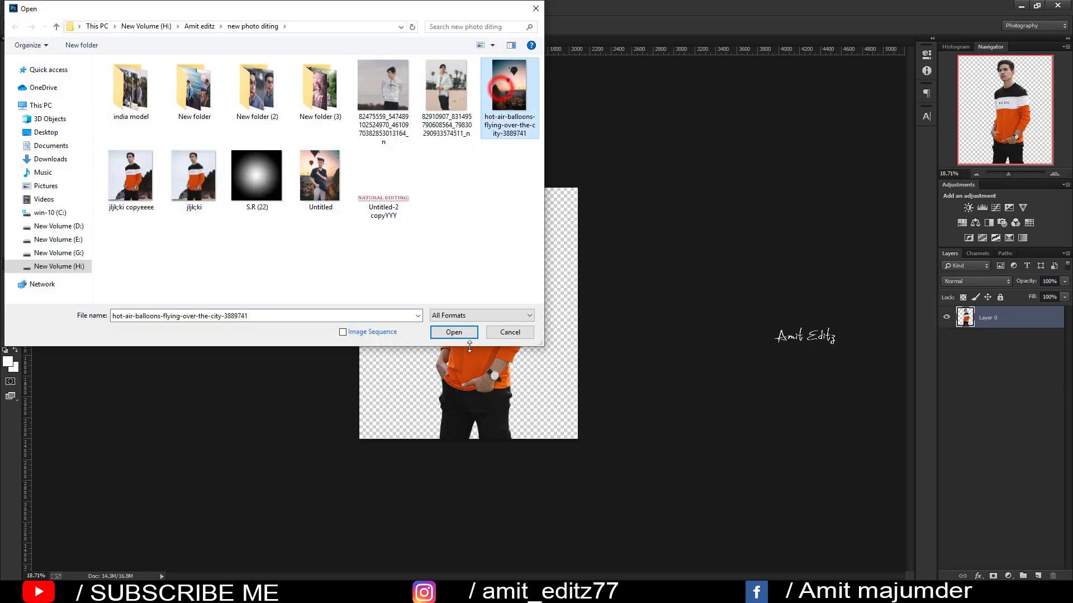
{"action": "right_click", "coordinate": [327, 171]}
{"action": "left_click", "coordinate": [348, 201]}
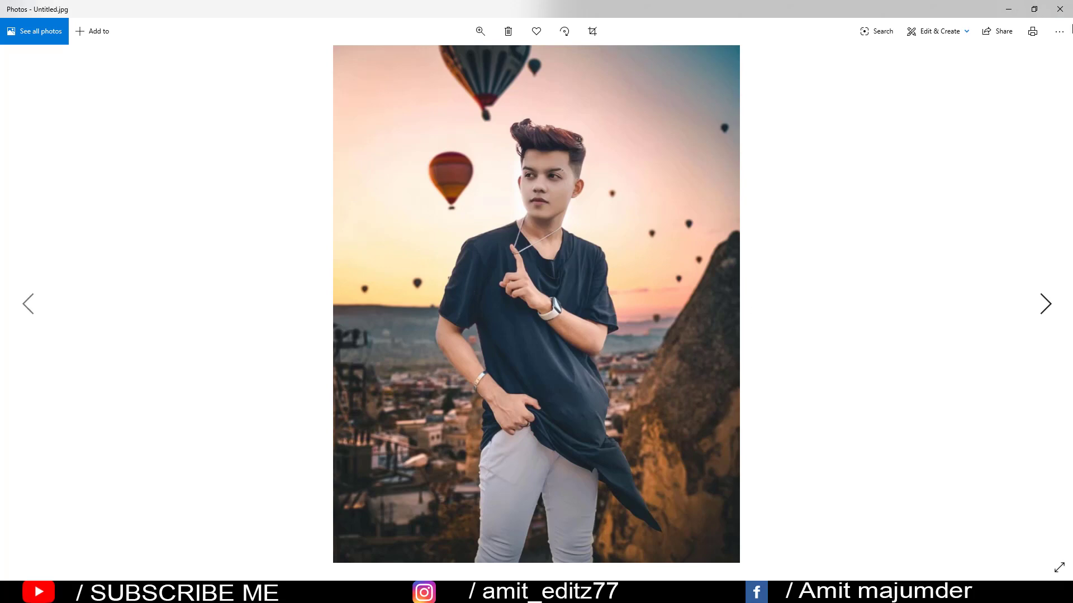
{"action": "left_click", "coordinate": [1060, 7]}
Open hot-air-balloons-flying-over-the-city-3889741 as a docked document and unlock its Background layer.
{"action": "left_click", "coordinate": [508, 106]}
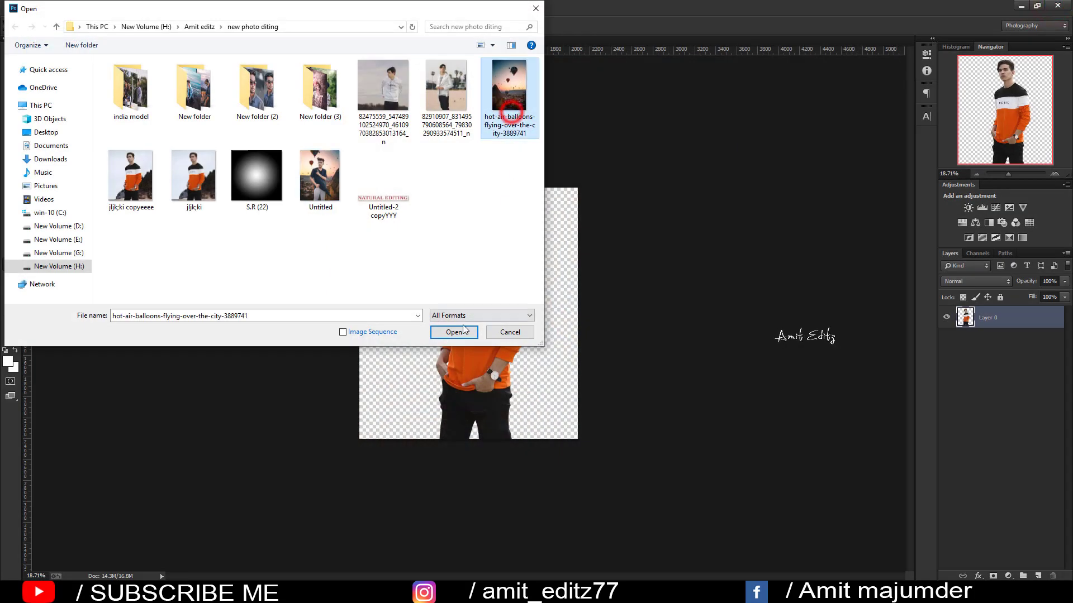
{"action": "left_click", "coordinate": [459, 334]}
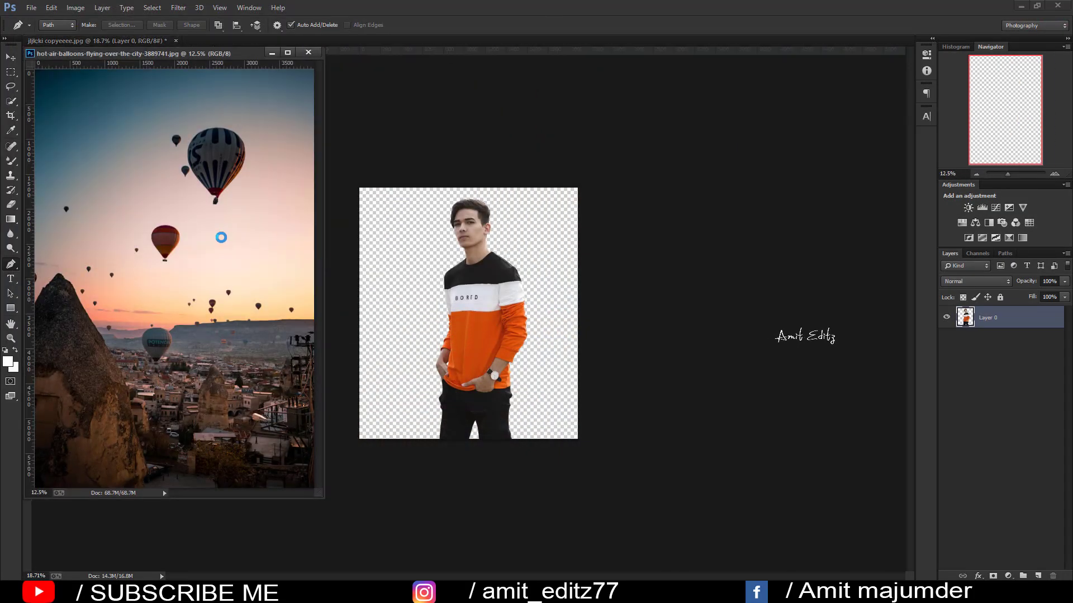
{"action": "left_click_drag", "start_coordinate": [207, 58], "coordinate": [284, 42]}
{"action": "left_click", "coordinate": [10, 57]}
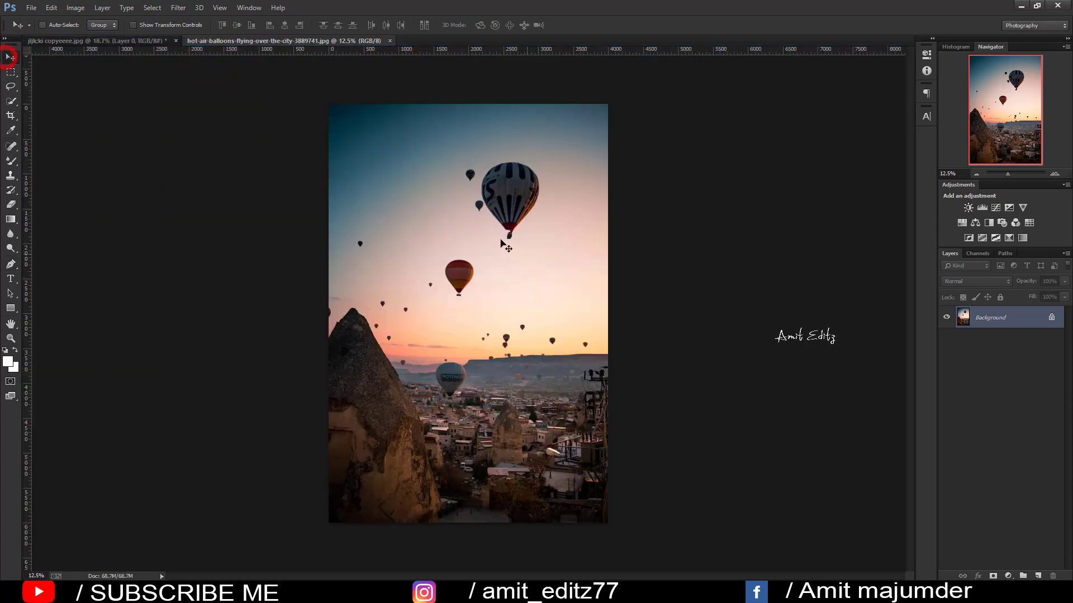
{"action": "left_click", "coordinate": [1051, 318]}
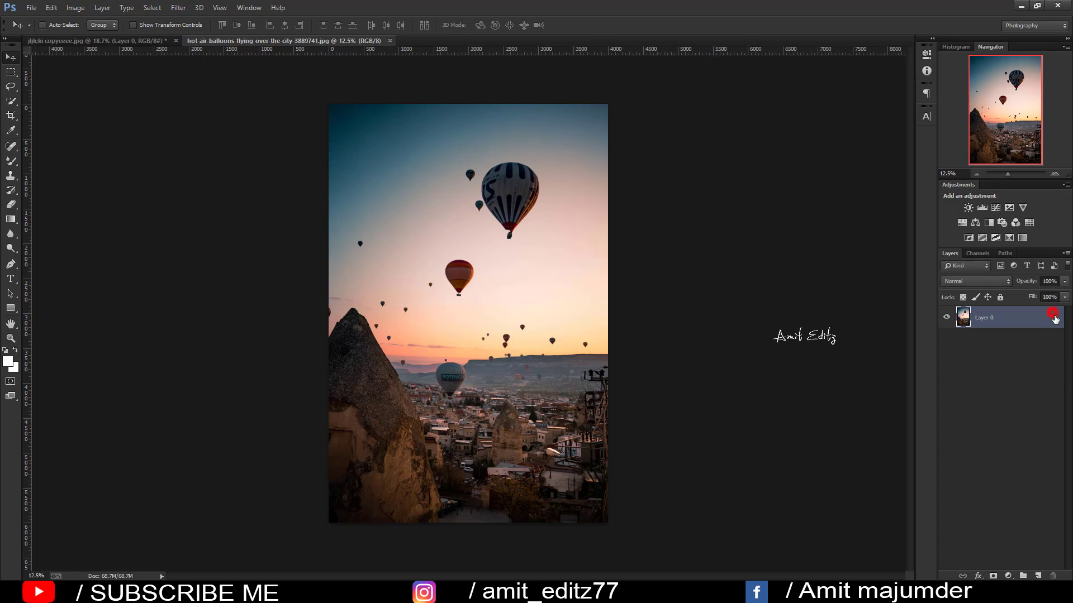
{"action": "left_click", "coordinate": [10, 116]}
{"action": "left_click", "coordinate": [63, 25]}
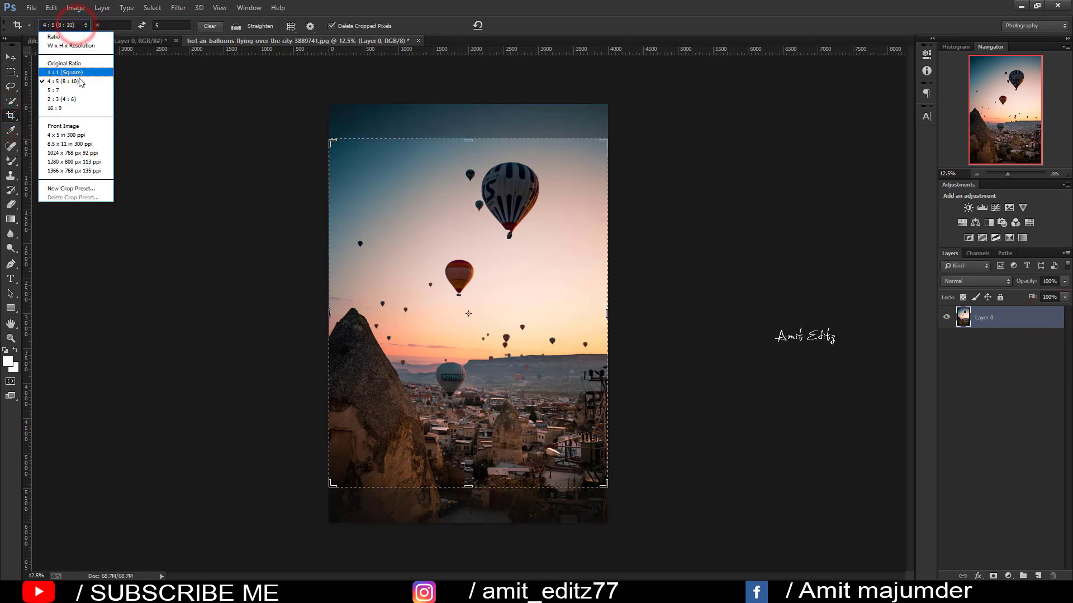
{"action": "left_click", "coordinate": [76, 79]}
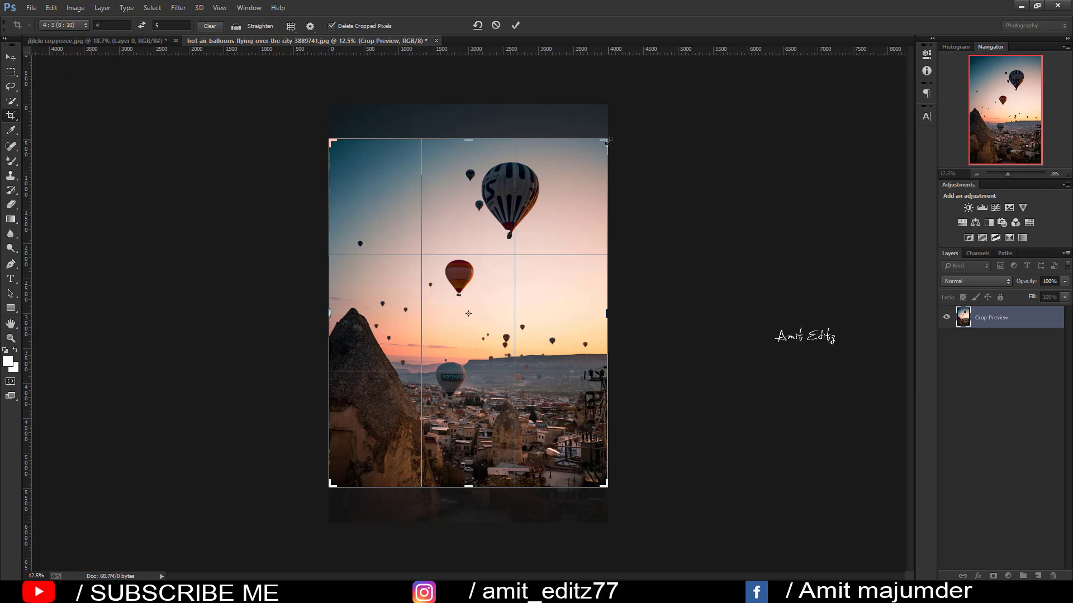
{"action": "left_click_drag", "start_coordinate": [608, 141], "coordinate": [592, 160]}
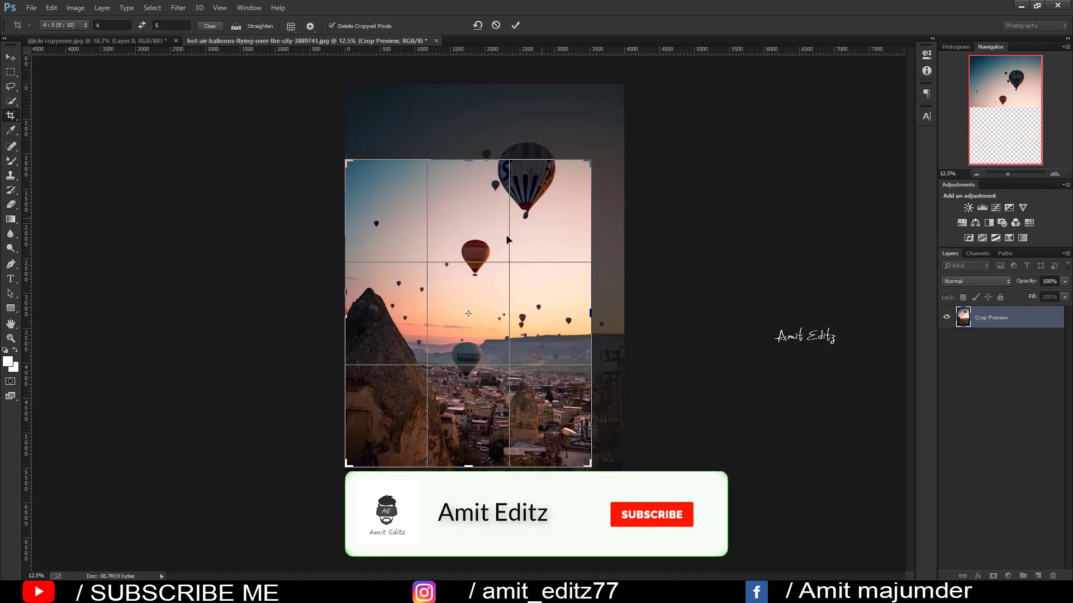
{"action": "mouse_move", "coordinate": [479, 249]}
{"action": "left_mouse_down"}
{"action": "mouse_move", "coordinate": [458, 252]}
{"action": "mouse_move", "coordinate": [479, 253]}
{"action": "left_mouse_up"}
{"action": "left_click", "coordinate": [25, 8]}
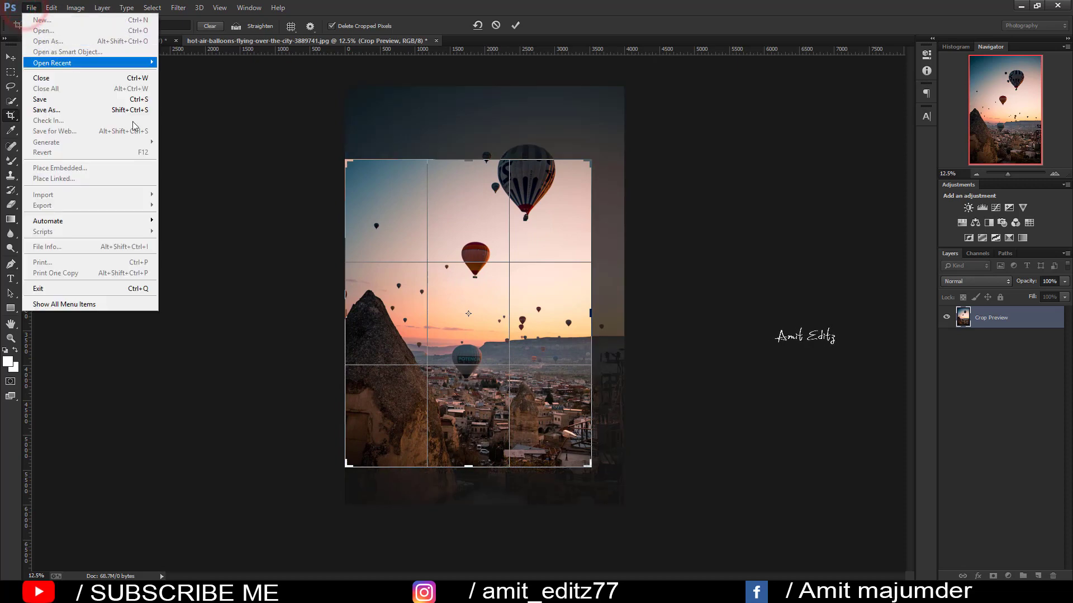
{"action": "left_click", "coordinate": [489, 320]}
{"action": "left_click", "coordinate": [10, 57]}
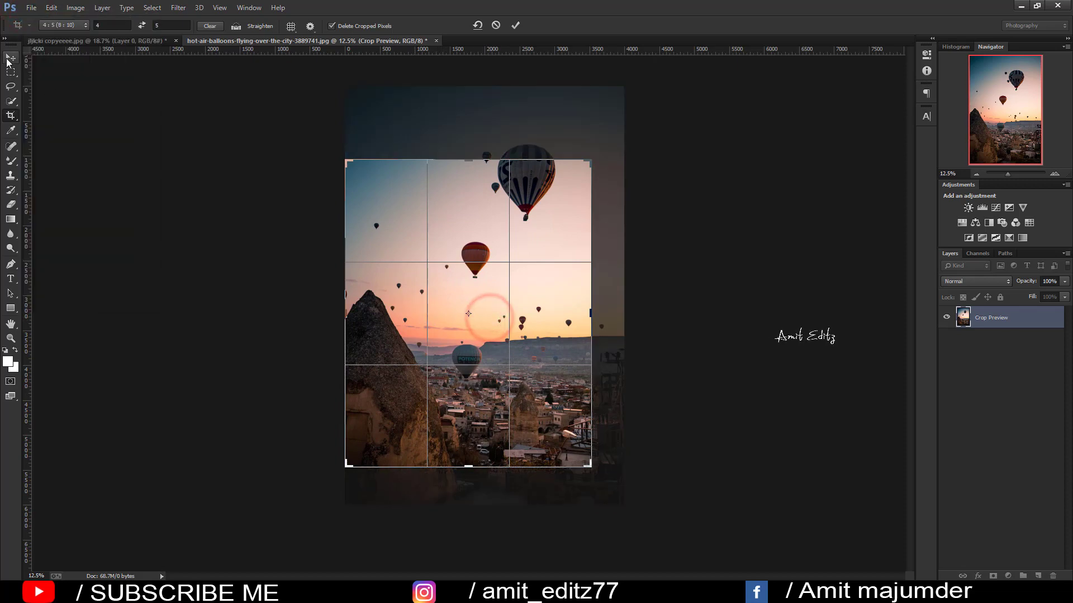
{"action": "left_click", "coordinate": [609, 223]}
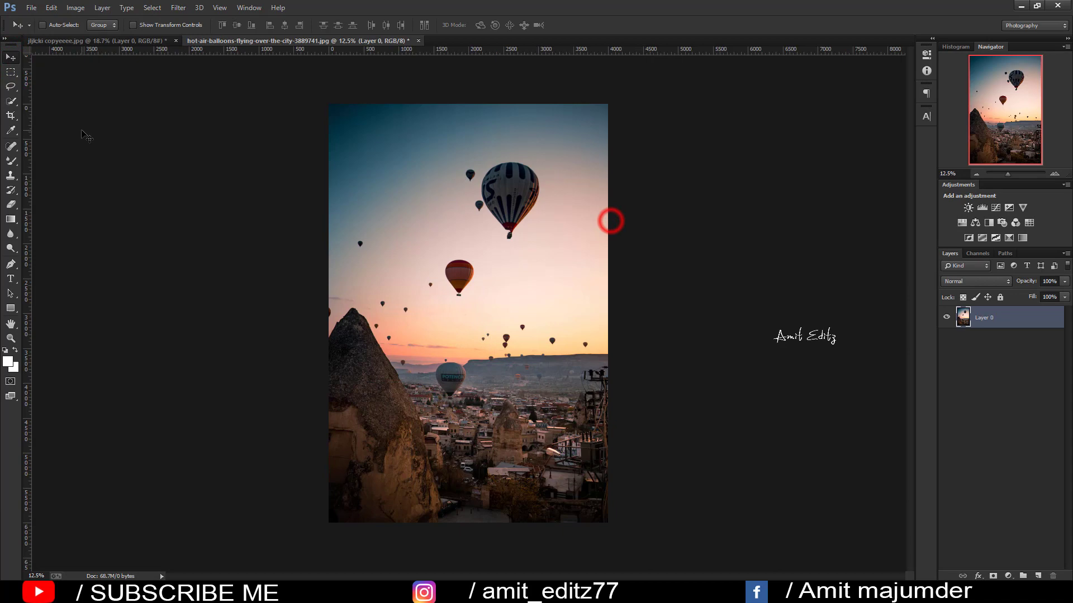
Preview the Untitled reference image again to compare its framing, and leave the file-opening dialog without opening anything.
{"action": "left_click", "coordinate": [31, 7]}
{"action": "left_click", "coordinate": [38, 30]}
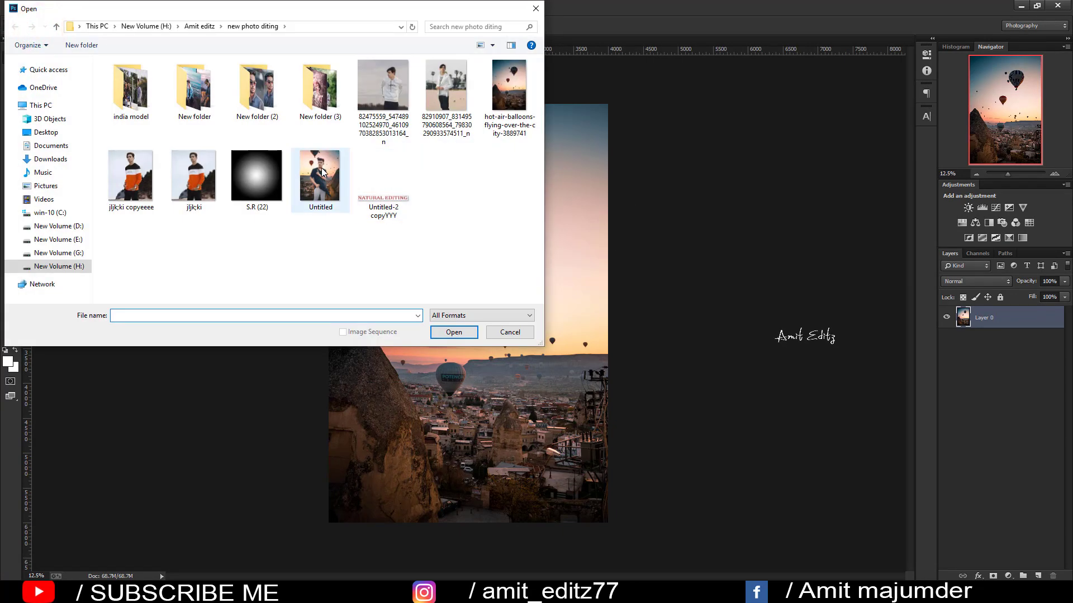
{"action": "right_click", "coordinate": [321, 169]}
{"action": "left_click", "coordinate": [362, 192]}
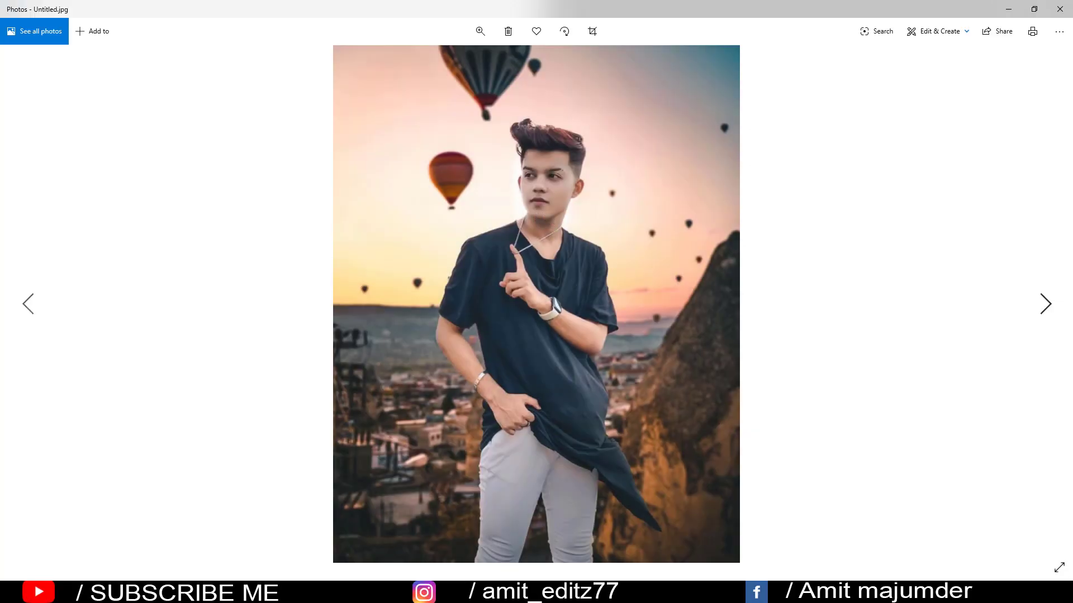
{"action": "left_click", "coordinate": [1060, 9]}
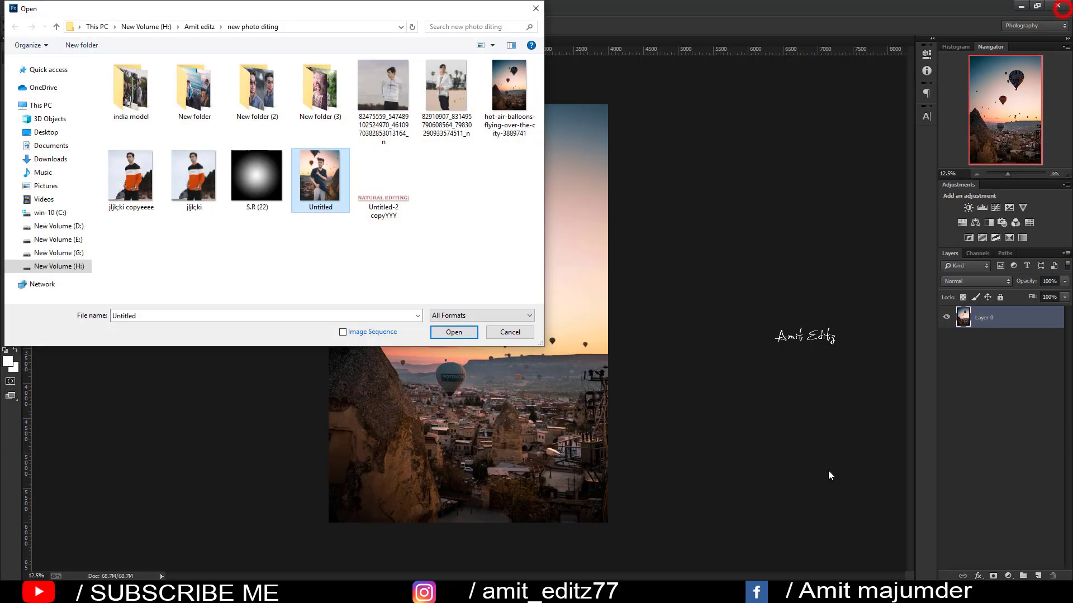
{"action": "left_click", "coordinate": [534, 9]}
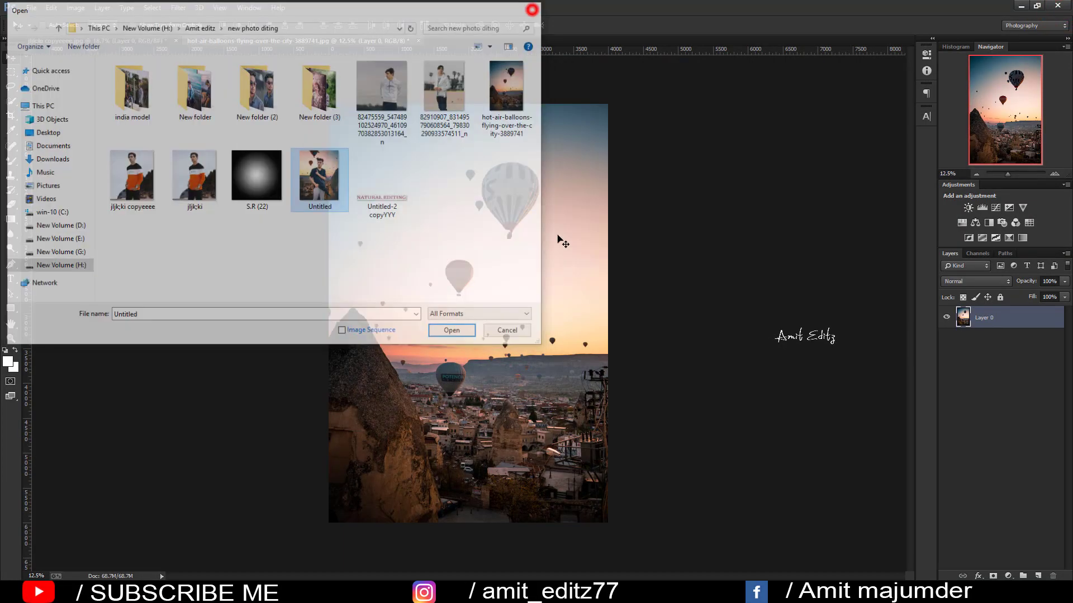
Crop the balloon photo at a 4:5 ratio, trimming all sides so the large striped balloon is cut by the upper edge.
{"action": "left_click", "coordinate": [11, 115]}
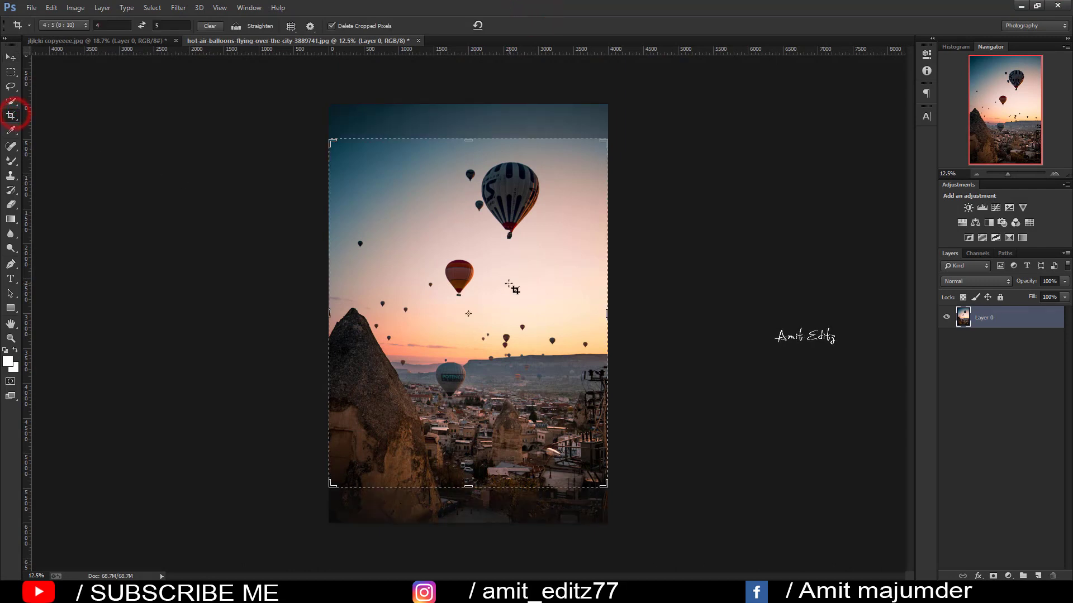
{"action": "left_click_drag", "start_coordinate": [602, 141], "coordinate": [592, 168]}
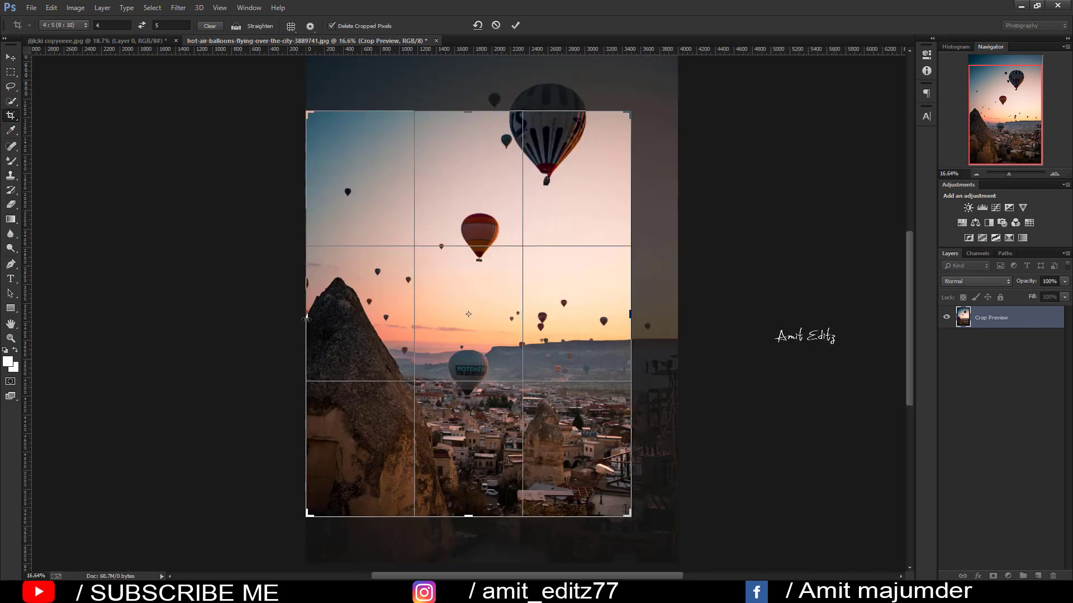
{"action": "mouse_move", "coordinate": [306, 319]}
{"action": "left_mouse_down"}
{"action": "mouse_move", "coordinate": [326, 306]}
{"action": "mouse_move", "coordinate": [322, 319]}
{"action": "left_mouse_up"}
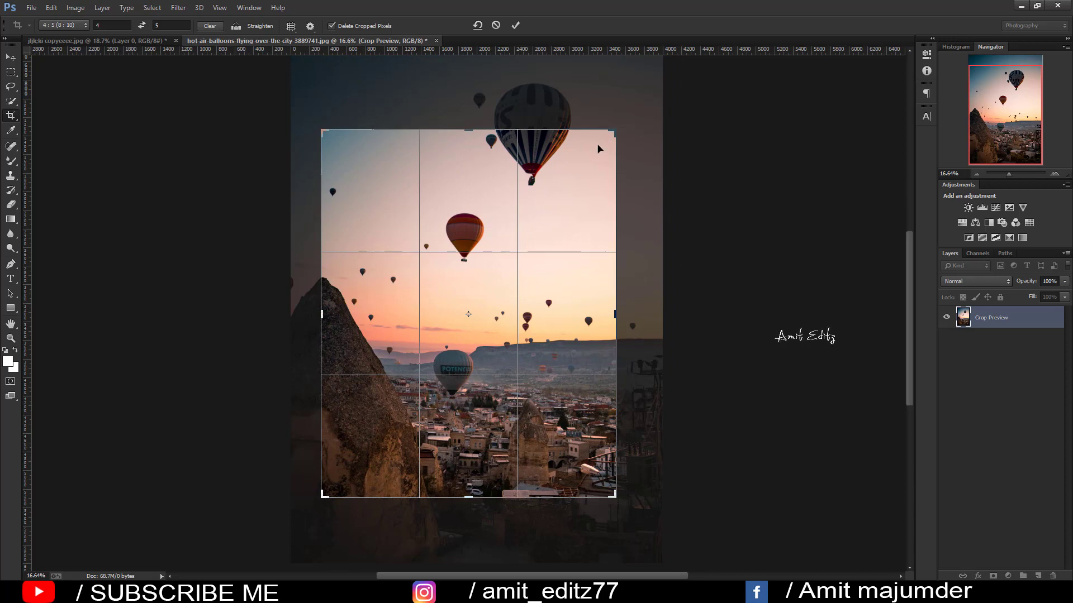
{"action": "left_click_drag", "start_coordinate": [613, 126], "coordinate": [613, 124]}
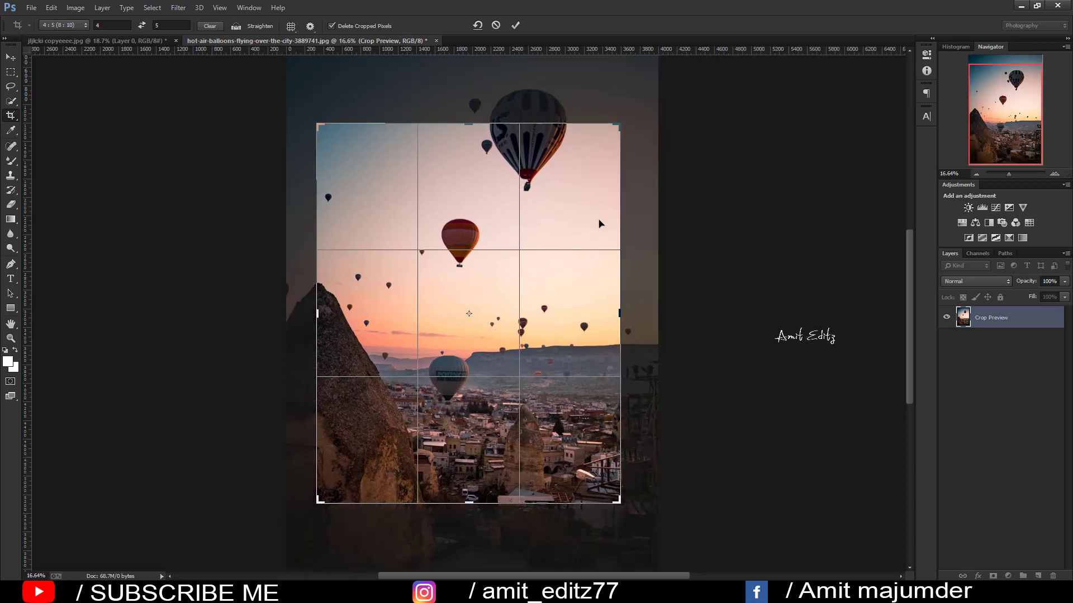
{"action": "key", "text": "Return"}
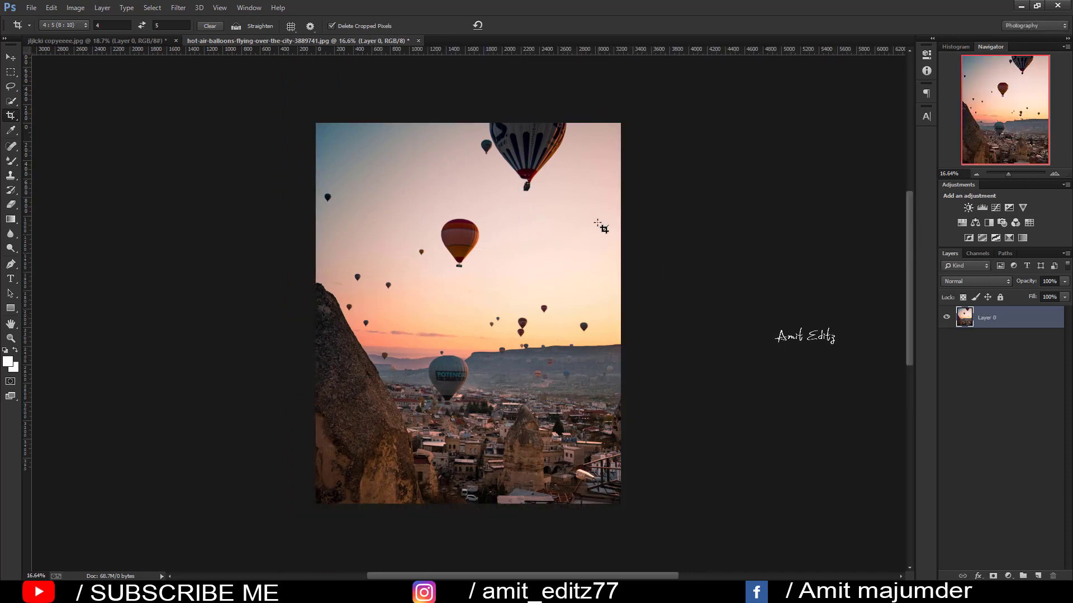
{"action": "left_click", "coordinate": [9, 58]}
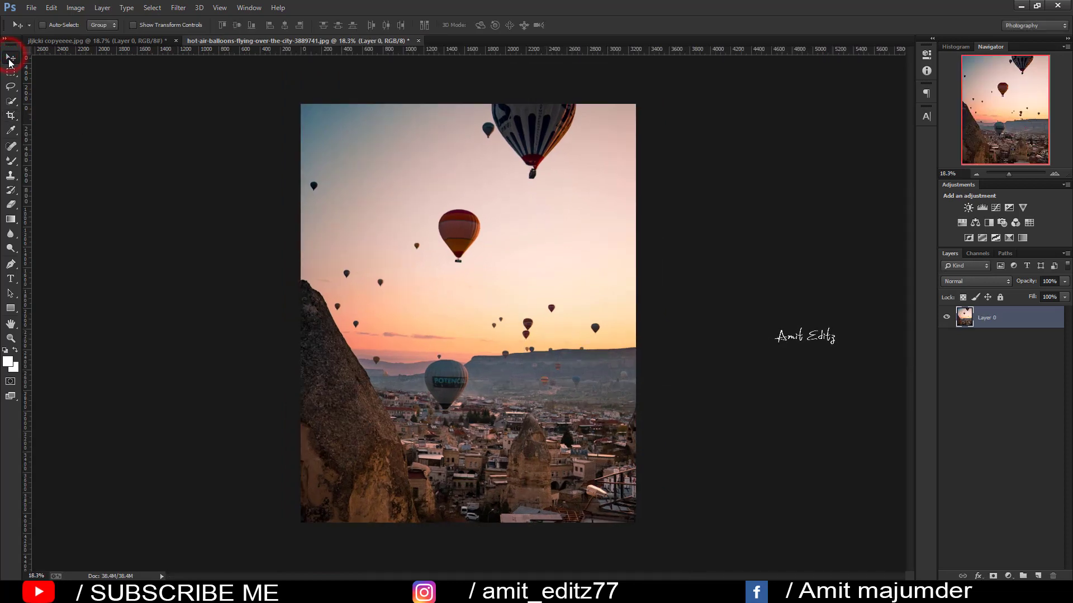
{"action": "left_click", "coordinate": [10, 117]}
{"action": "left_click", "coordinate": [380, 275]}
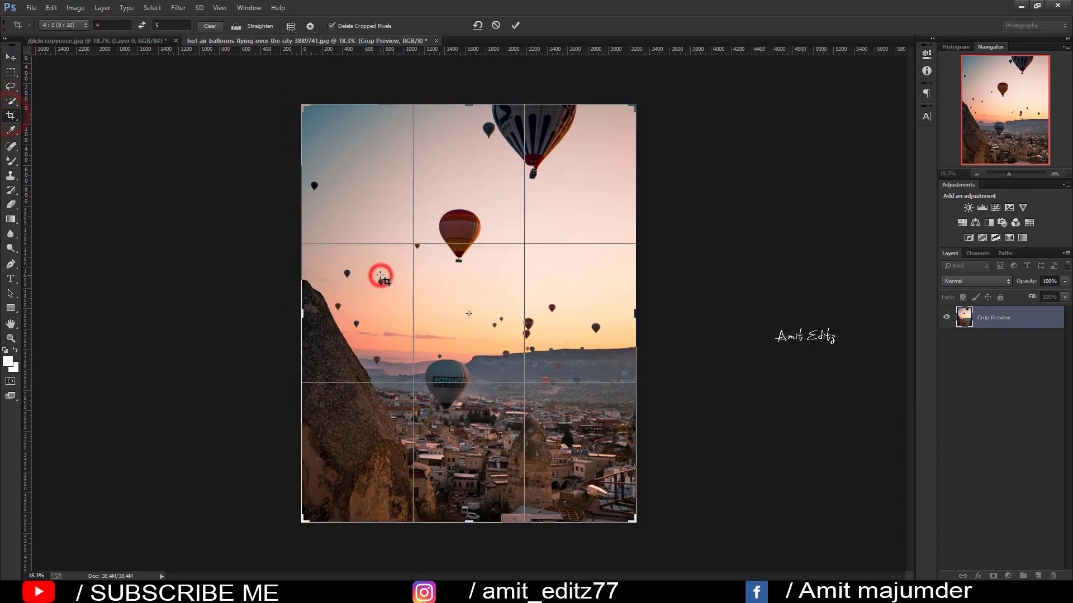
{"action": "left_click", "coordinate": [8, 58]}
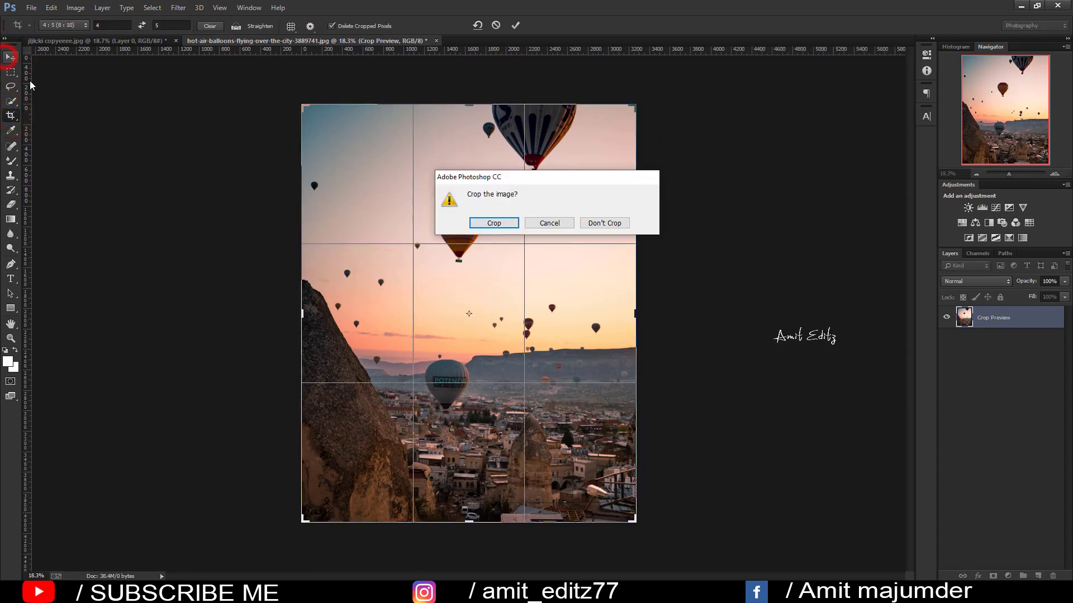
{"action": "left_click", "coordinate": [597, 224]}
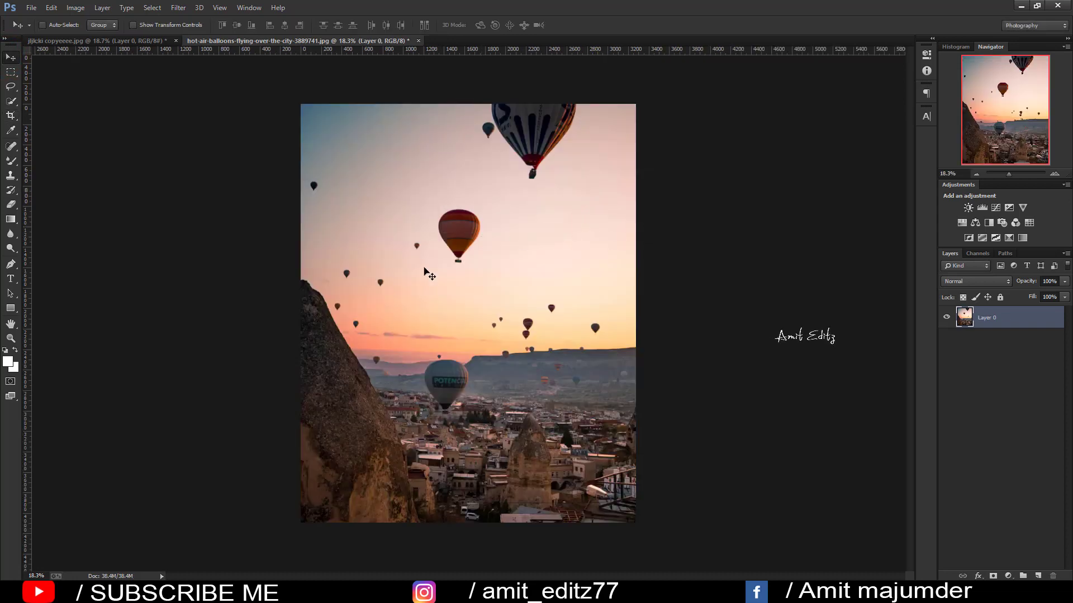
Flip the cropped balloon photo layer horizontally and apply the transformation.
{"action": "key", "text": "ctrl+t"}
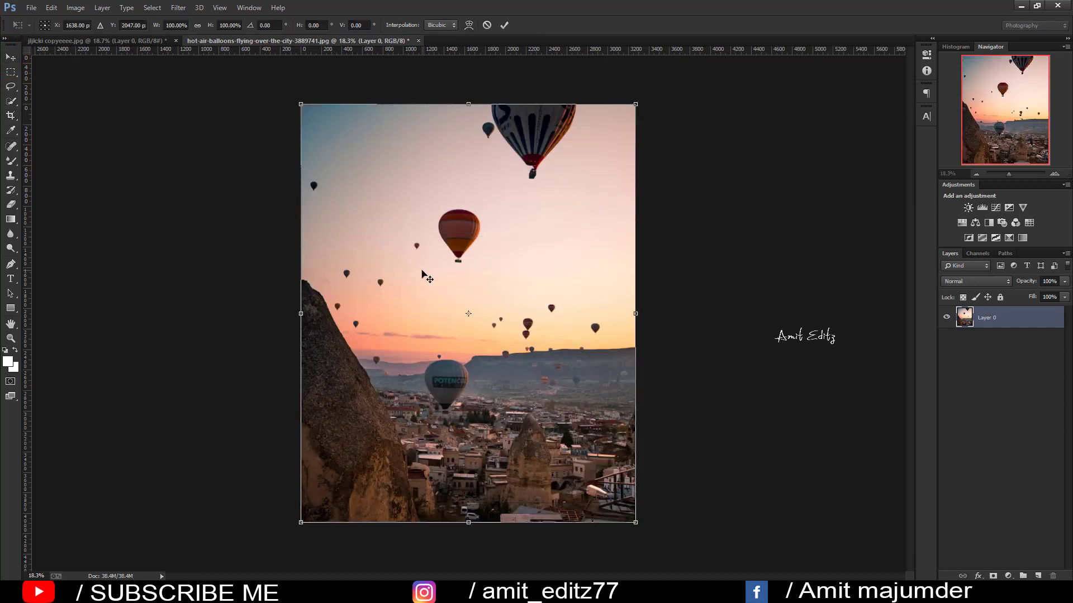
{"action": "right_click", "coordinate": [425, 278]}
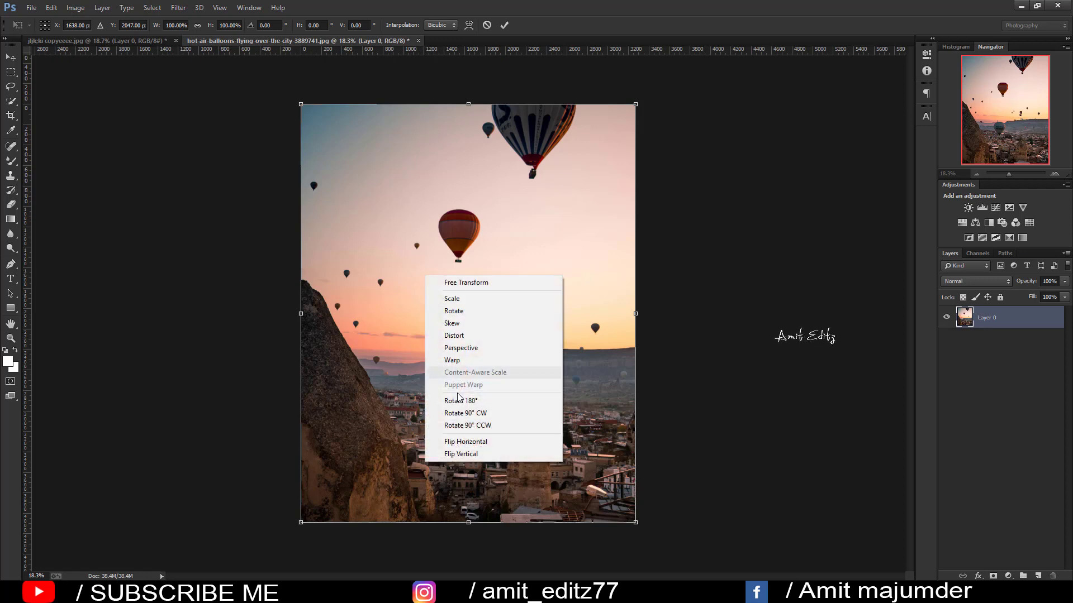
{"action": "left_click", "coordinate": [461, 438]}
{"action": "left_click", "coordinate": [10, 56]}
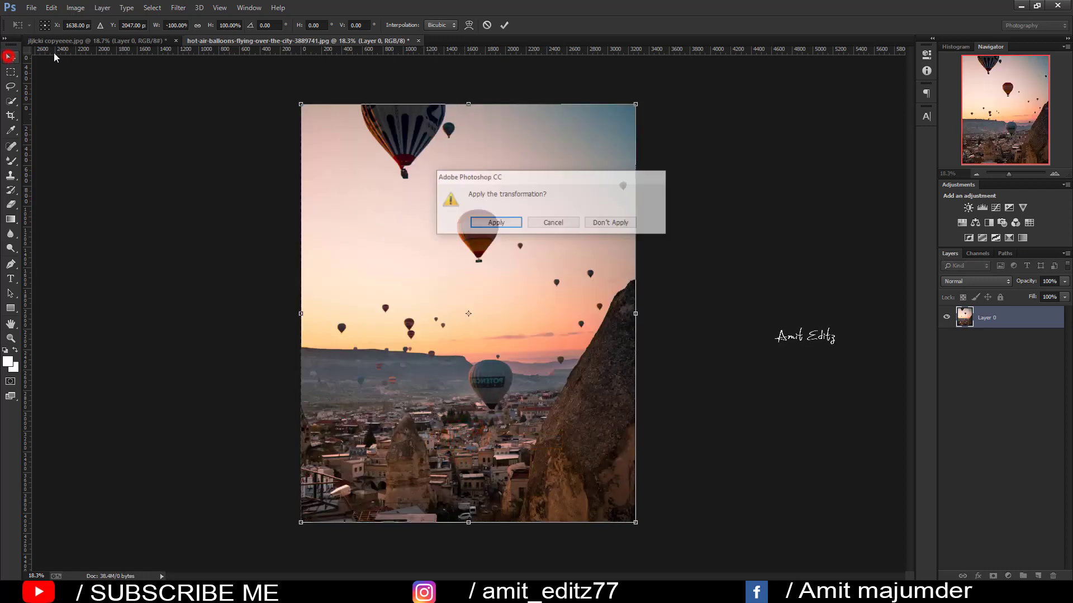
{"action": "left_click", "coordinate": [495, 223]}
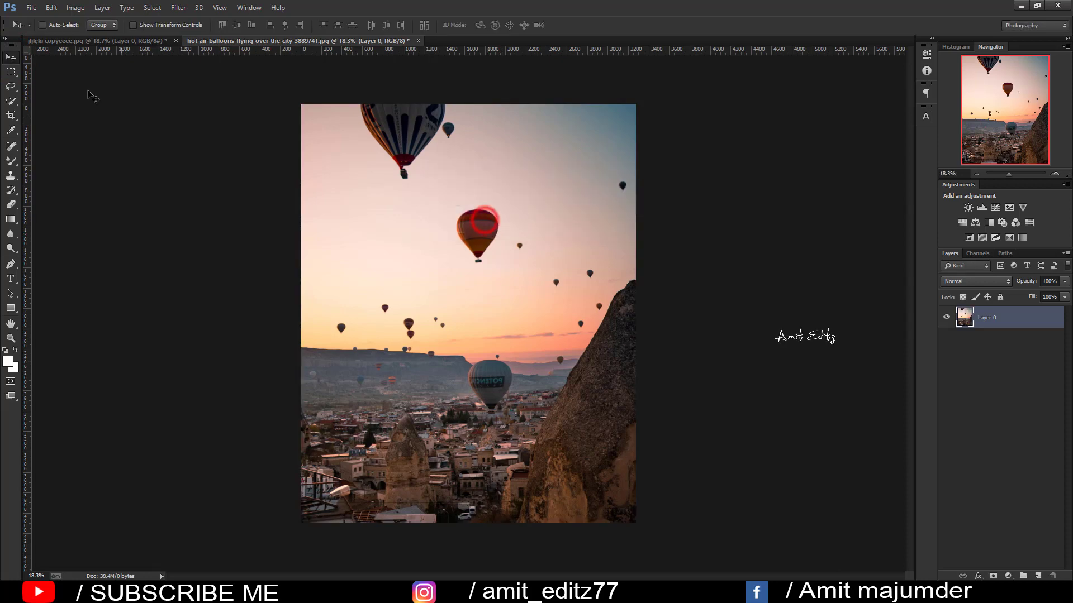
Bring the cut-out man from his photo into the hot-air-balloon document as a new layer over the city.
{"action": "left_click", "coordinate": [57, 40]}
{"action": "left_click_drag", "start_coordinate": [479, 263], "coordinate": [469, 402]}
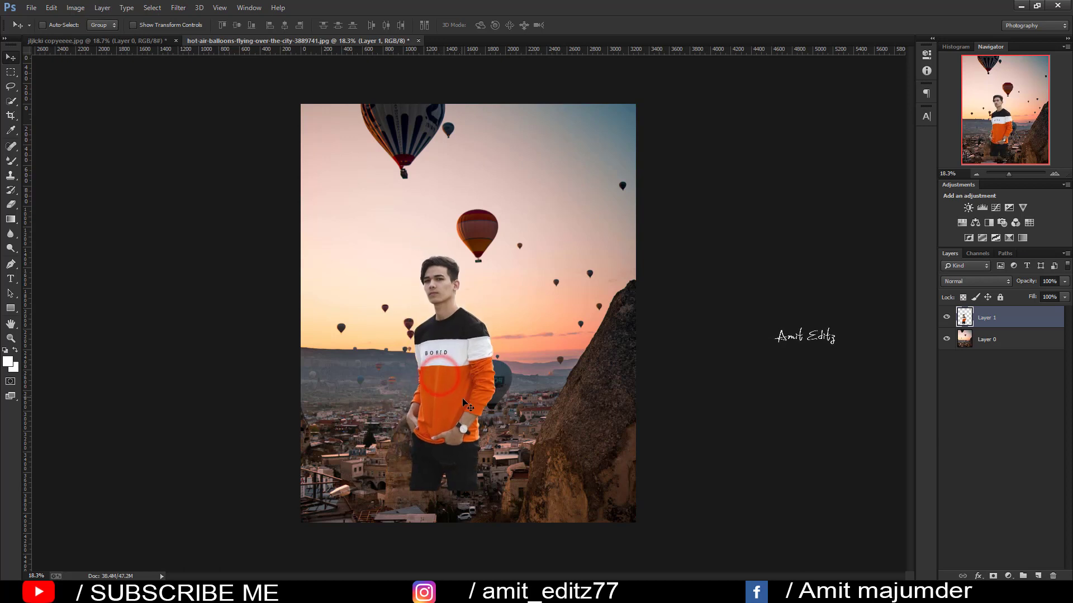
Try enlarging the man to about 141% width and 127% height, and undo the transformation.
{"action": "key", "text": "ctrl+t"}
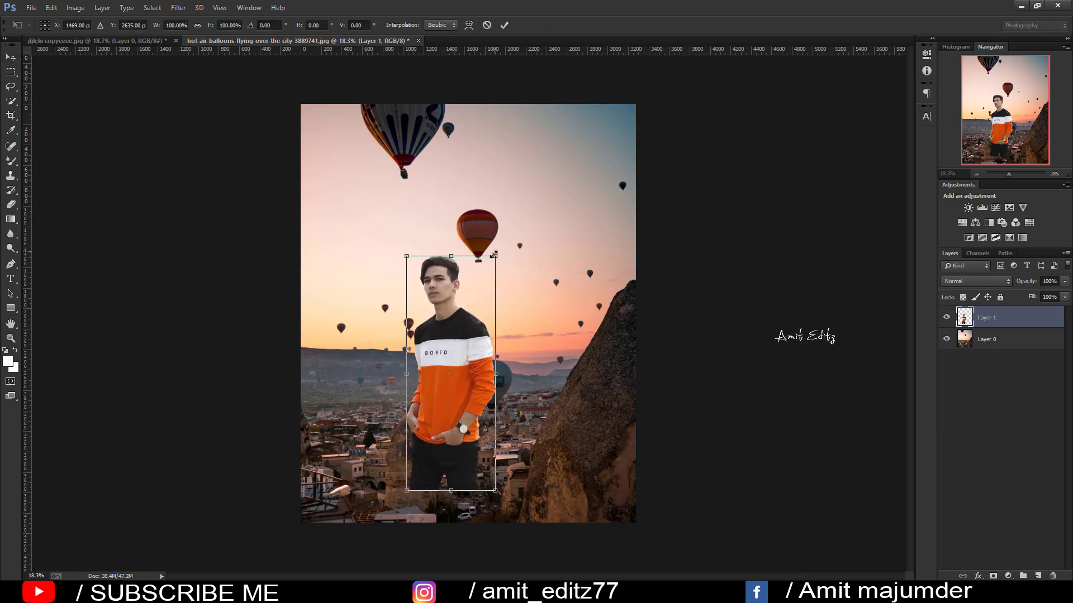
{"action": "left_click_drag", "start_coordinate": [495, 254], "coordinate": [514, 224]}
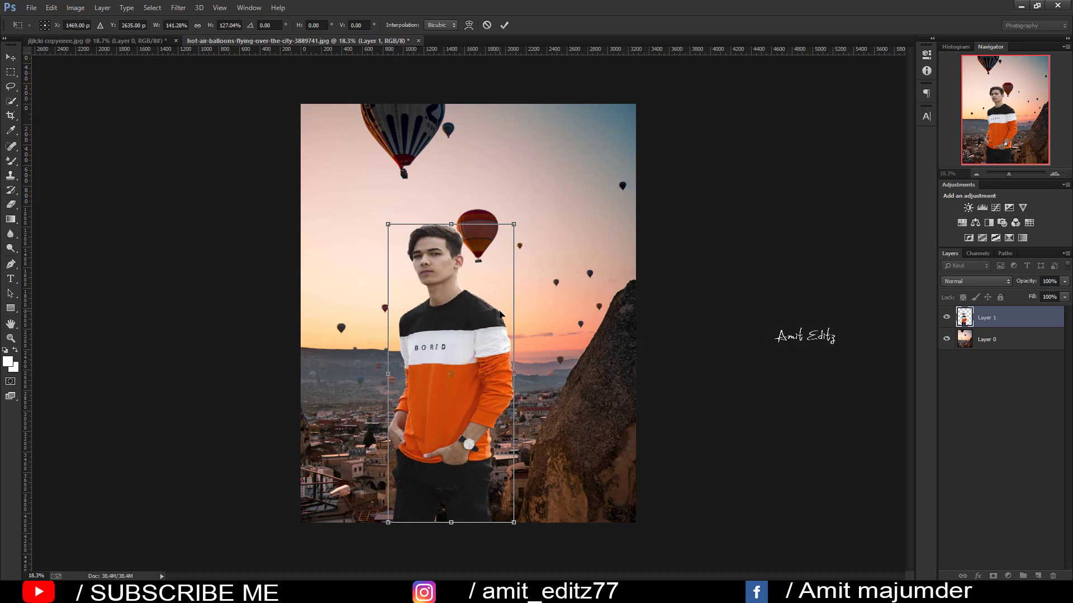
{"action": "key", "text": "Return"}
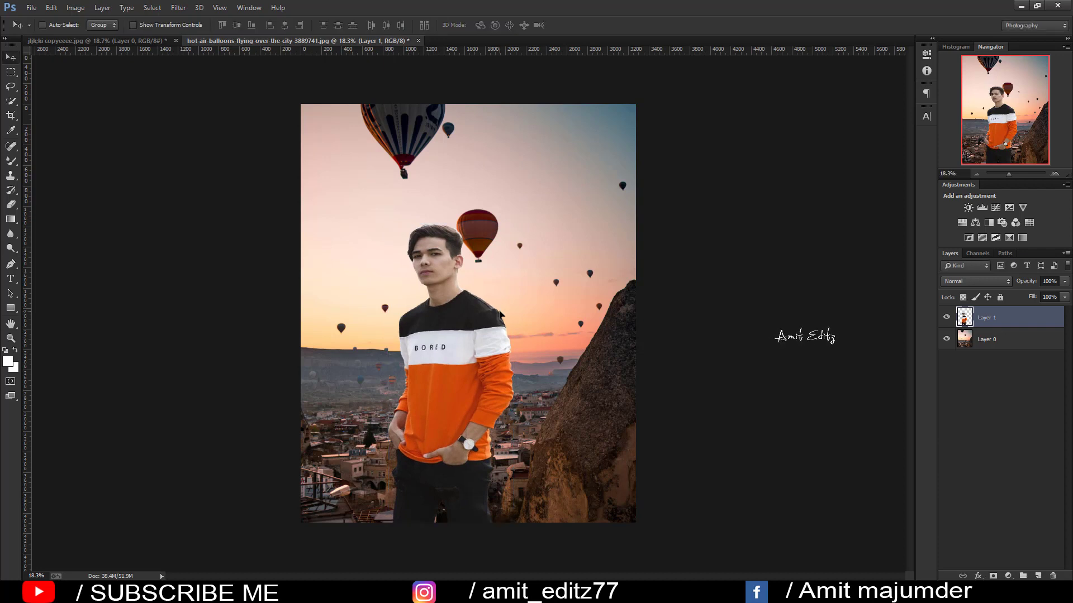
{"action": "key", "text": "ctrl+z"}
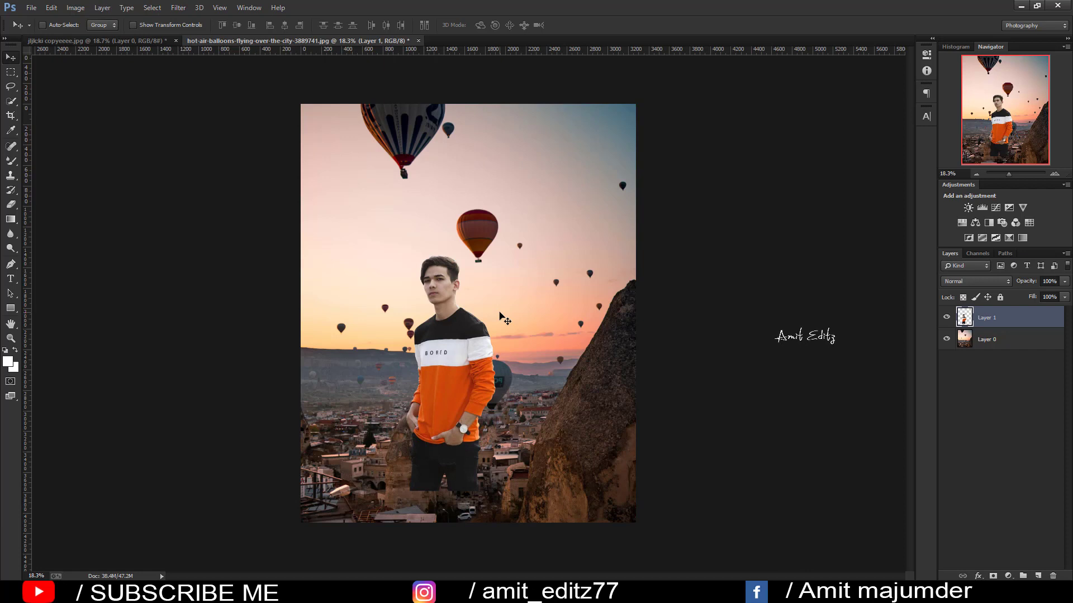
Enlarge the man proportionally to about 129% and shift him slightly right so his legs end at the canvas's lower edge.
{"action": "key", "text": "ctrl+t"}
{"action": "left_click_drag", "start_coordinate": [496, 255], "coordinate": [508, 223]}
{"action": "left_click_drag", "start_coordinate": [463, 322], "coordinate": [469, 321]}
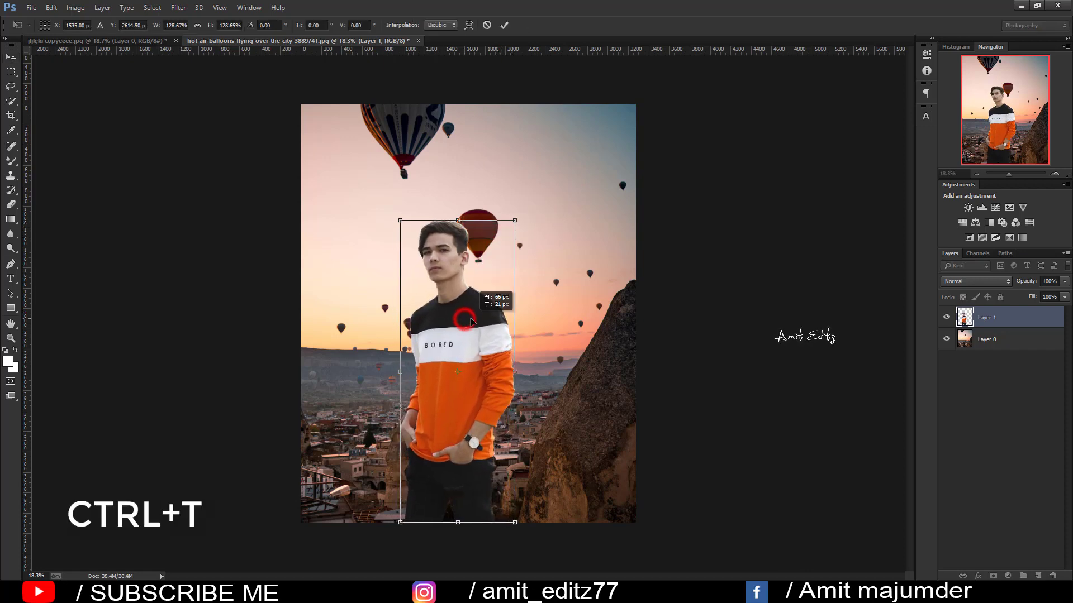
{"action": "key", "text": "Return"}
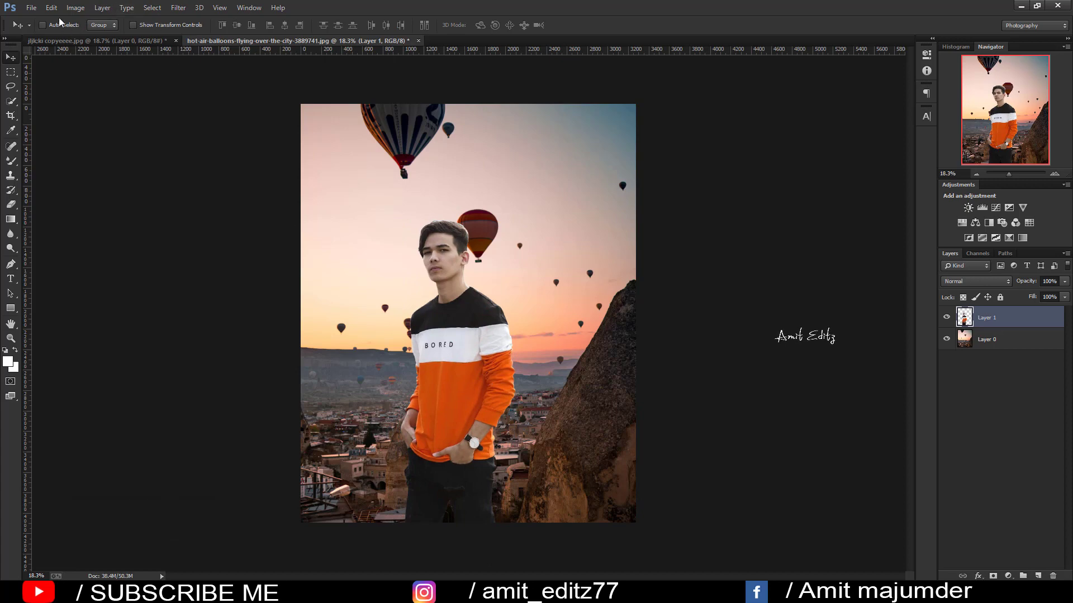
{"action": "left_click", "coordinate": [31, 8]}
{"action": "left_click", "coordinate": [34, 28]}
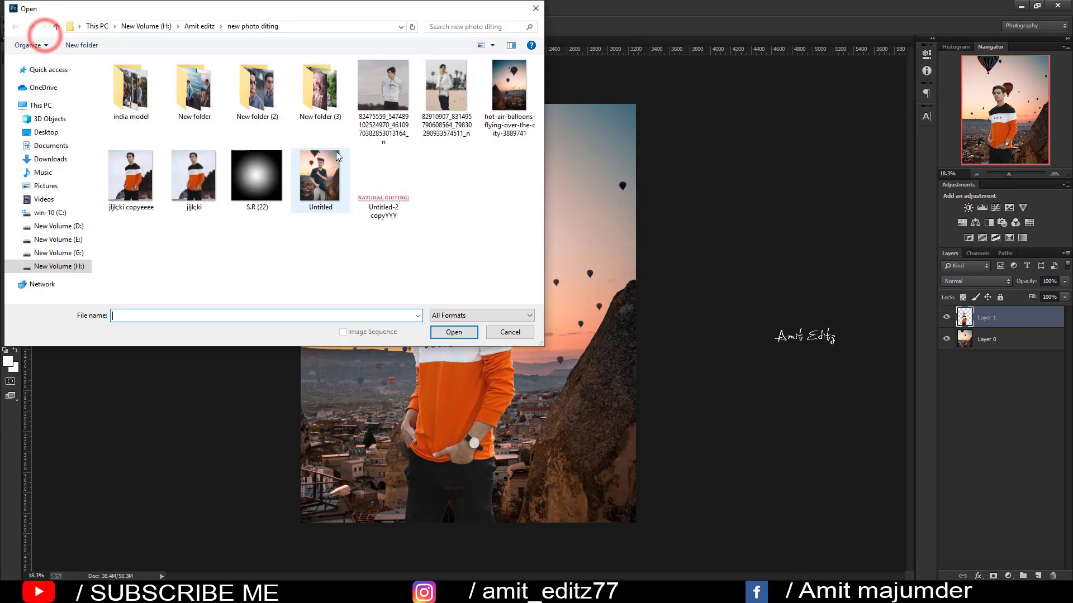
{"action": "left_click", "coordinate": [535, 8]}
Enlarge the man proportionally by a further 111.5% and move him up and slightly right, keeping his legs at the canvas's lower edge.
{"action": "key", "text": "ctrl+t"}
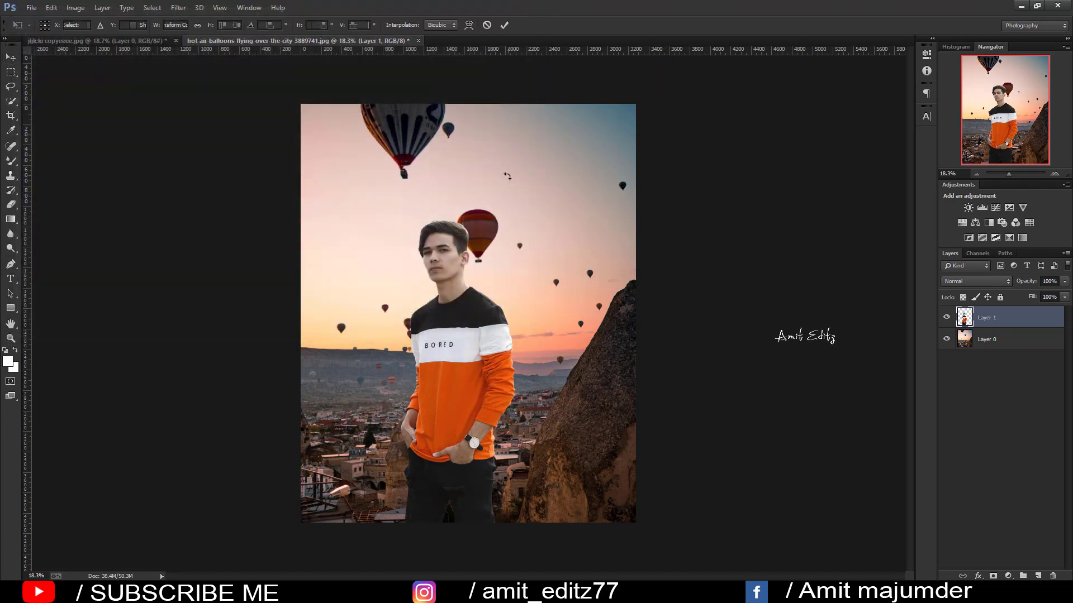
{"action": "left_click_drag", "start_coordinate": [514, 222], "coordinate": [519, 212]}
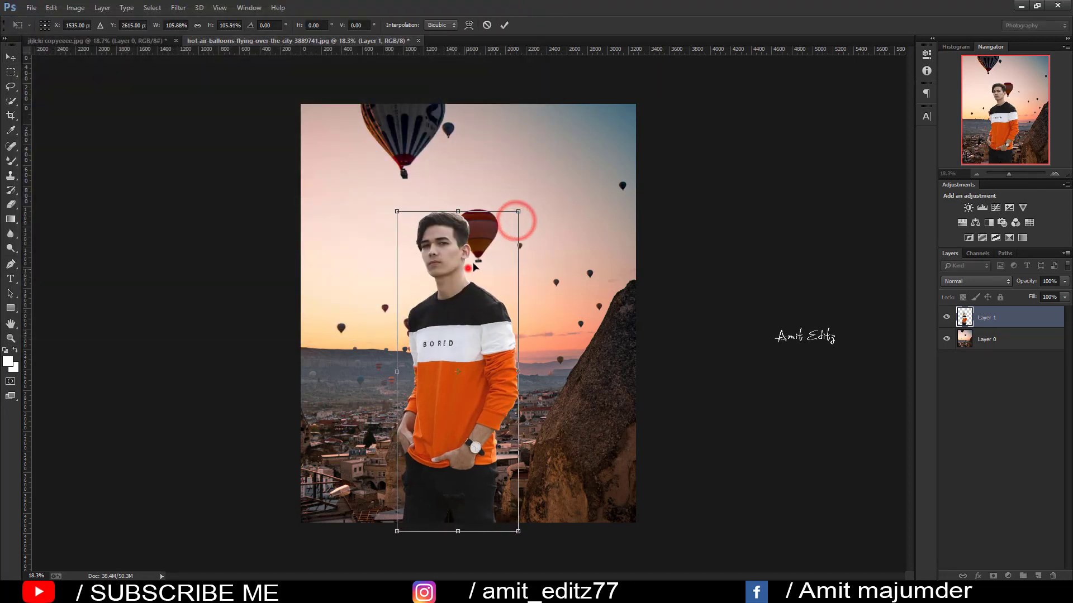
{"action": "left_click_drag", "start_coordinate": [466, 268], "coordinate": [477, 261]}
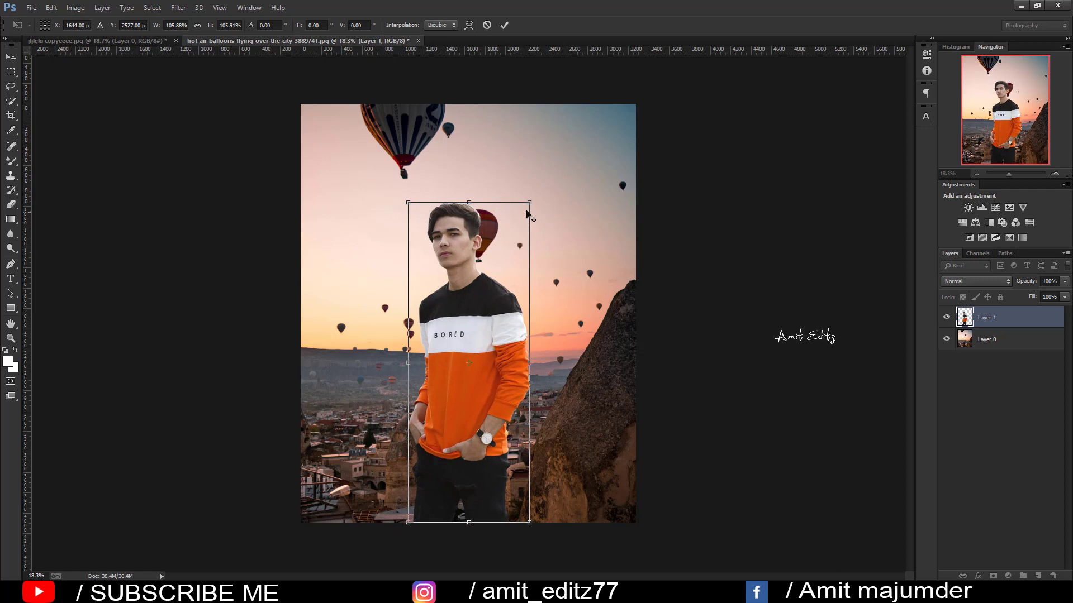
{"action": "left_click_drag", "start_coordinate": [530, 202], "coordinate": [534, 193]}
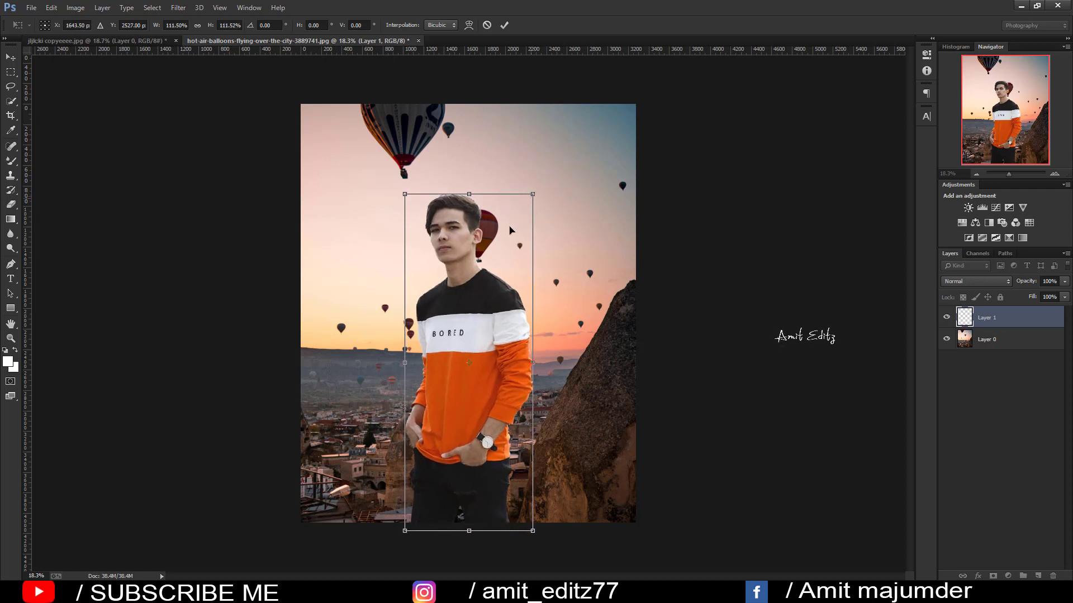
{"action": "left_click_drag", "start_coordinate": [493, 244], "coordinate": [493, 237]}
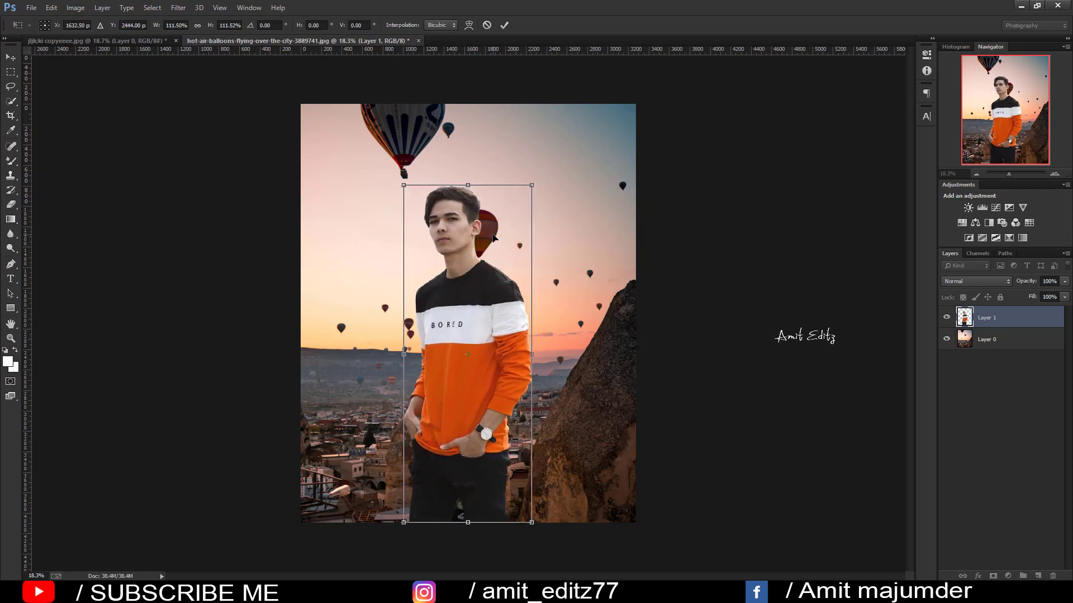
{"action": "key", "text": "Return"}
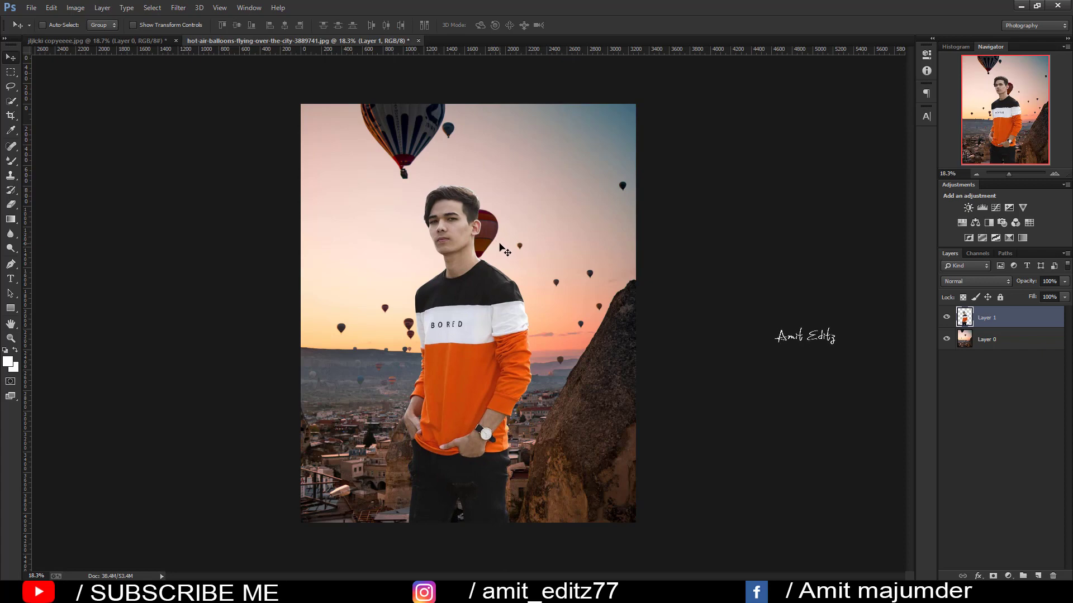
Preview the Untitled reference image to compare the subject and balloon placement, and leave the file-opening dialog without opening anything.
{"action": "left_click", "coordinate": [32, 8]}
{"action": "left_click", "coordinate": [34, 28]}
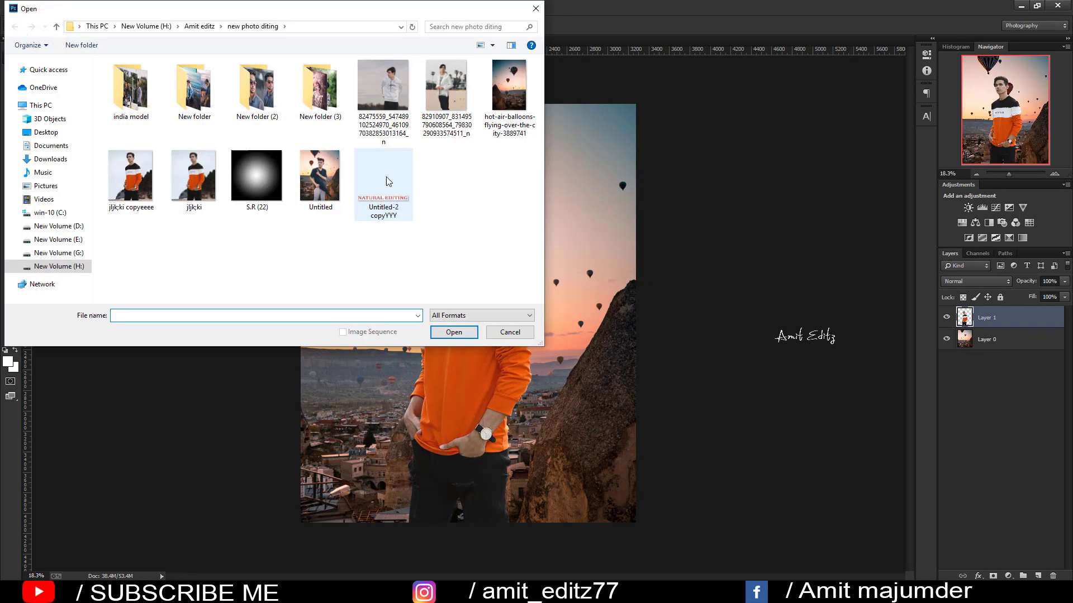
{"action": "left_click", "coordinate": [314, 165]}
{"action": "right_click", "coordinate": [313, 164]}
{"action": "left_click", "coordinate": [340, 186]}
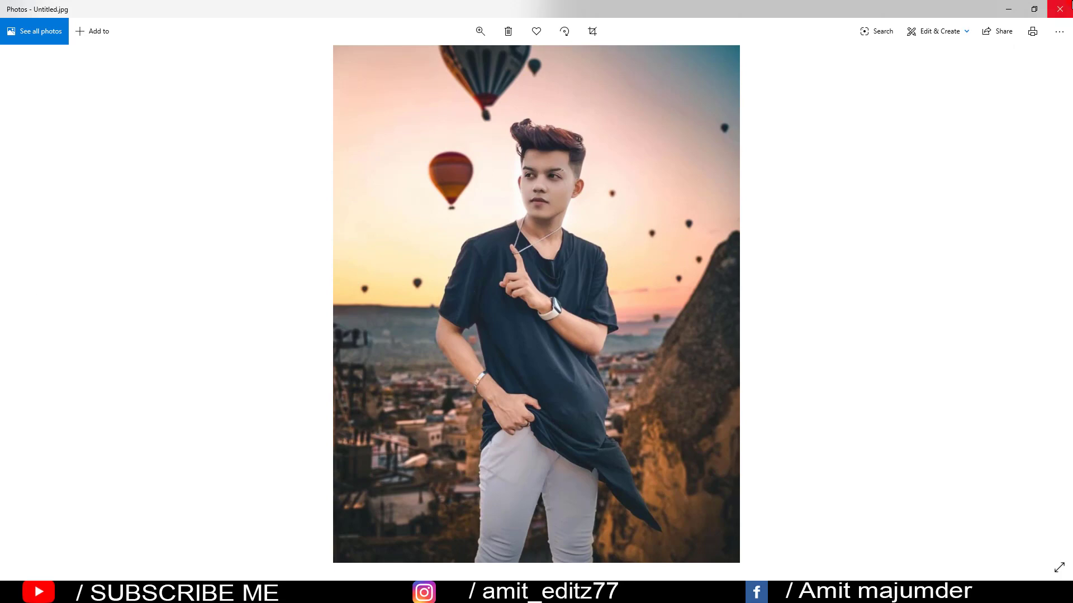
{"action": "left_click", "coordinate": [1060, 9]}
{"action": "left_click", "coordinate": [536, 9]}
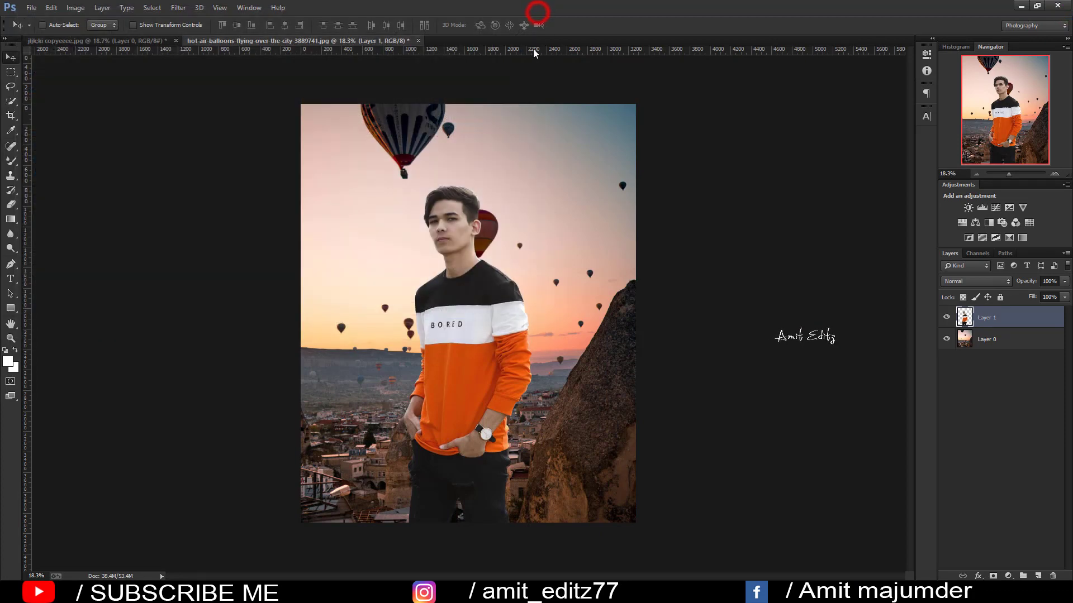
Hide the man's layer and draw a loose freehand selection around the red-and-orange balloon near the middle of the sky.
{"action": "scroll", "coordinate": [513, 202], "scroll_direction": "up", "scroll_amount": 3}
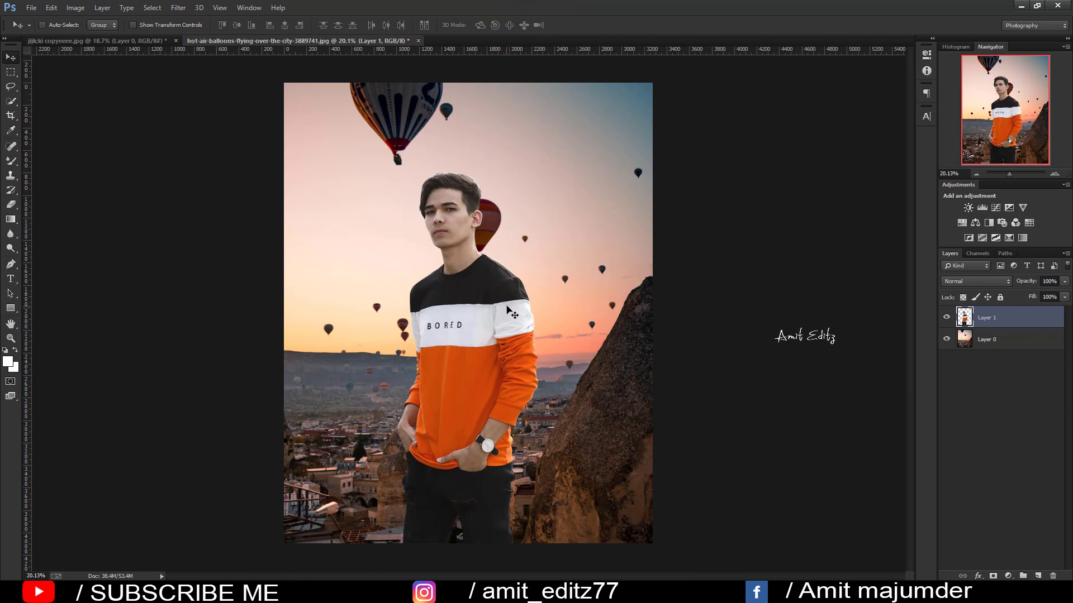
{"action": "left_click", "coordinate": [946, 319]}
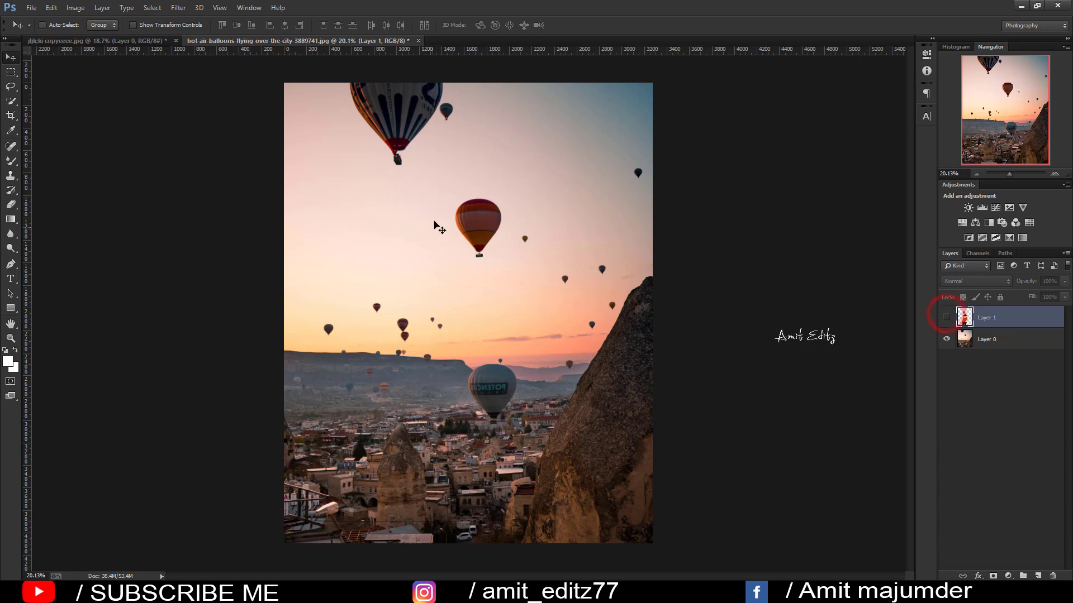
{"action": "scroll", "coordinate": [478, 223], "scroll_direction": "up", "scroll_amount": 3}
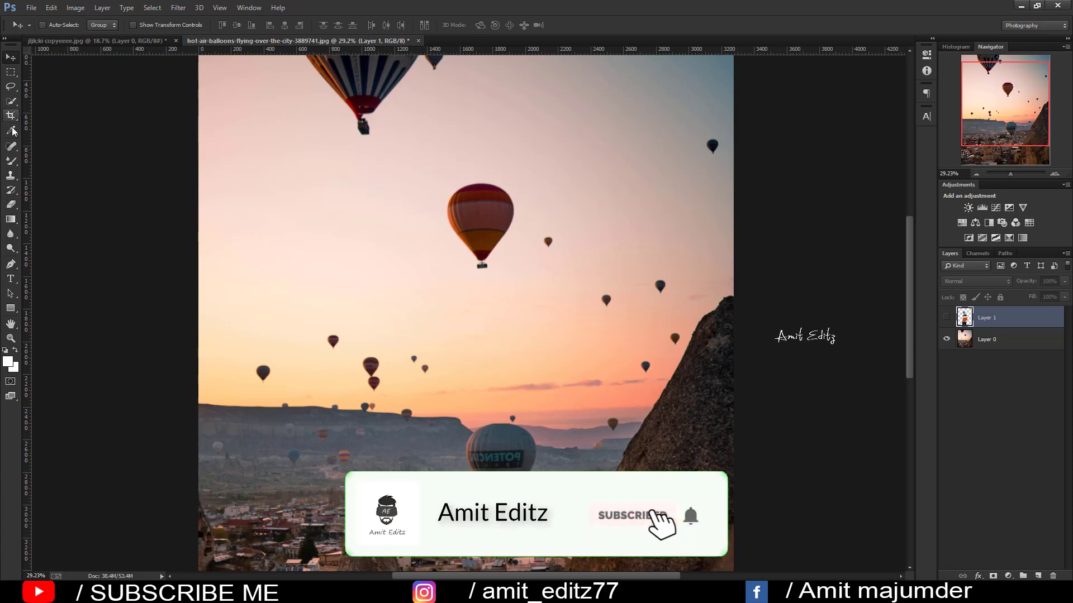
{"action": "left_click", "coordinate": [11, 86]}
{"action": "left_click", "coordinate": [428, 171]}
{"action": "mouse_move", "coordinate": [459, 166]}
{"action": "left_mouse_down"}
{"action": "mouse_move", "coordinate": [501, 172]}
{"action": "mouse_move", "coordinate": [520, 205]}
{"action": "mouse_move", "coordinate": [523, 242]}
{"action": "mouse_move", "coordinate": [502, 277]}
{"action": "left_mouse_up"}
{"action": "left_click_drag", "start_coordinate": [467, 165], "coordinate": [467, 167]}
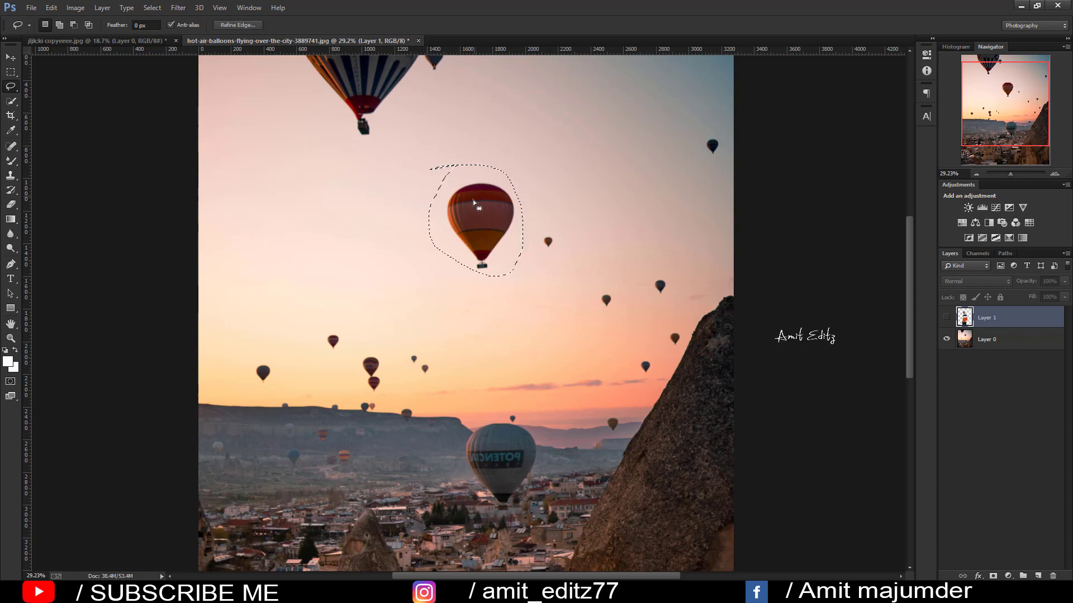
Try to move the selected red-and-orange balloon while the man's hidden layer is still active.
{"action": "left_click", "coordinate": [474, 215], "text": "alt"}
{"action": "left_click_drag", "start_coordinate": [358, 216], "coordinate": [355, 216]}
{"action": "key", "text": "ctrl+z"}
{"action": "left_click", "coordinate": [10, 58]}
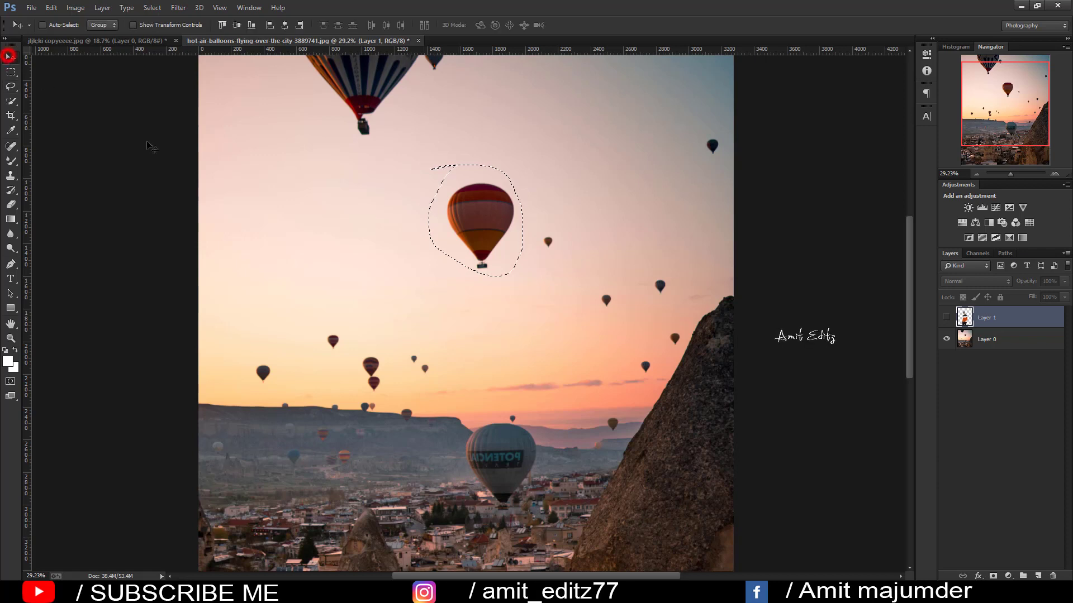
{"action": "left_click", "coordinate": [455, 219]}
{"action": "left_click", "coordinate": [536, 223]}
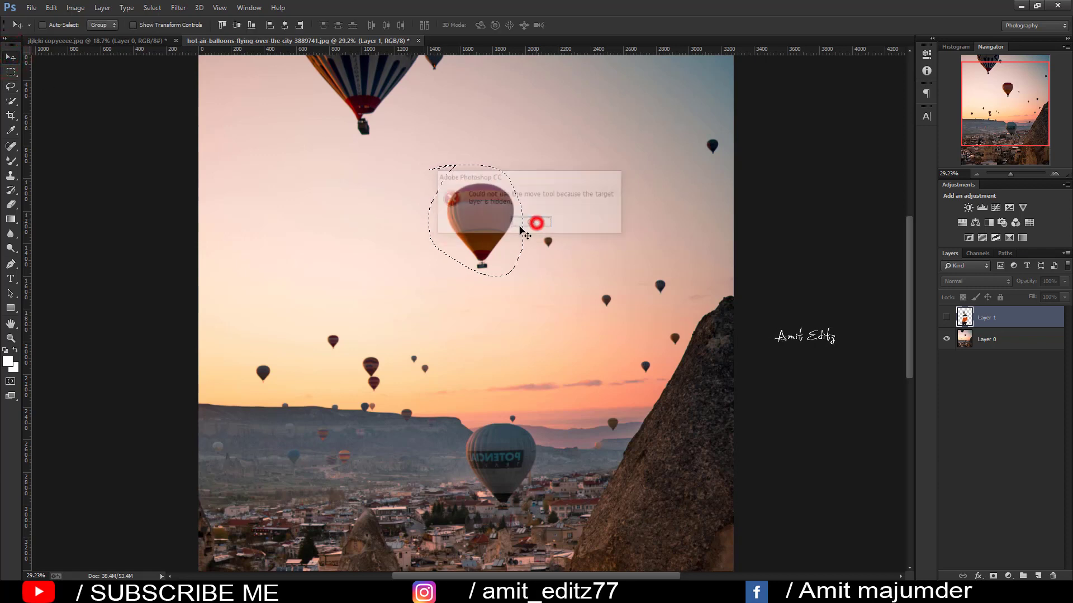
{"action": "left_click", "coordinate": [474, 230]}
{"action": "left_click", "coordinate": [531, 228]}
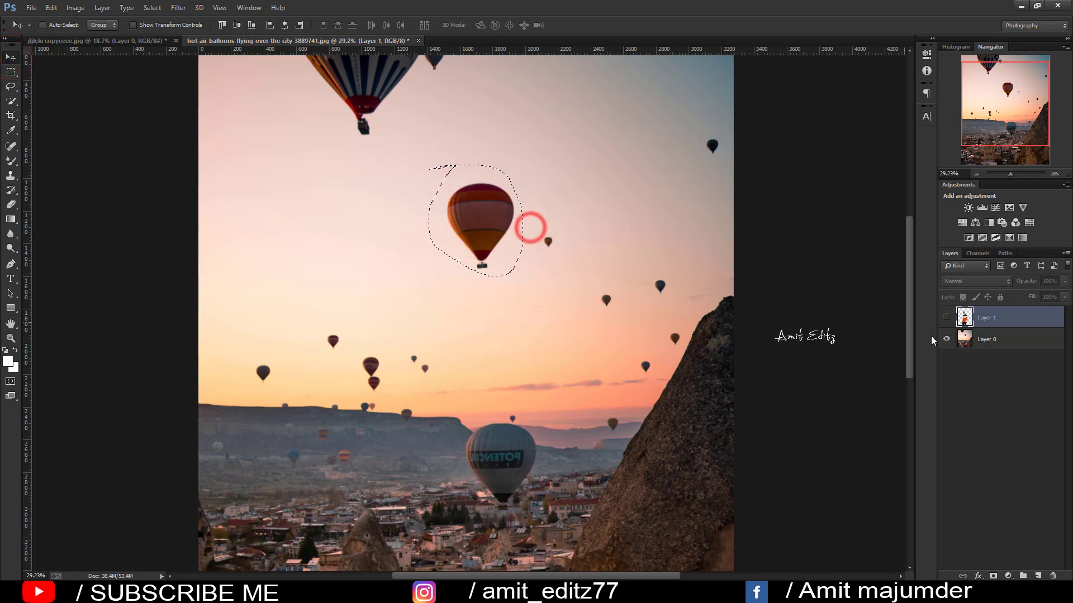
Try placing a copy of the selected balloon further left directly on Layer 0, and undo the copy.
{"action": "left_click", "coordinate": [987, 339]}
{"action": "left_click_drag", "start_coordinate": [496, 239], "coordinate": [353, 239]}
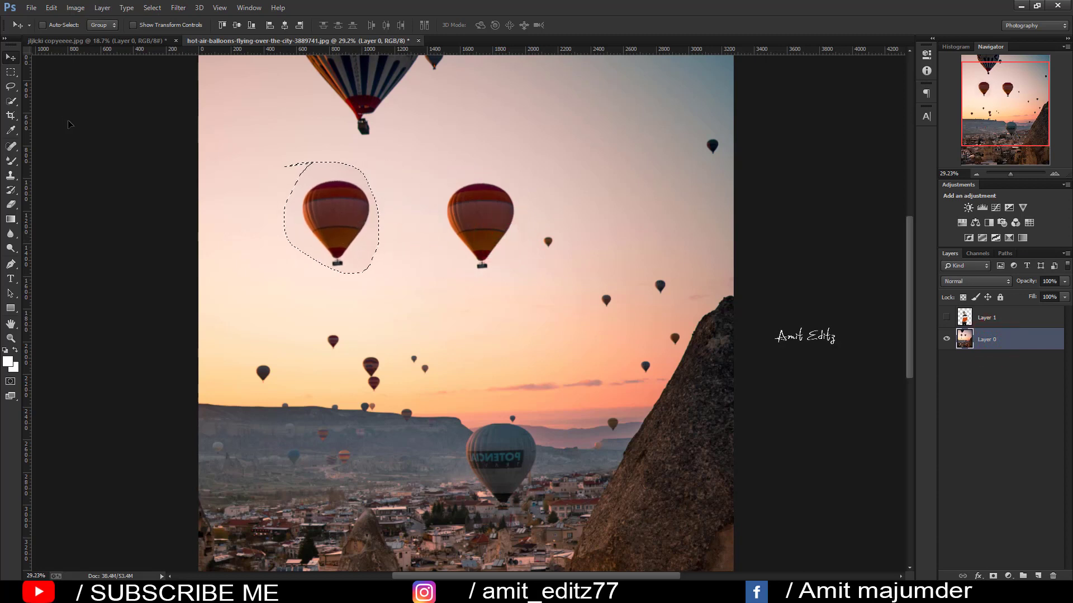
{"action": "scroll", "coordinate": [279, 257], "scroll_direction": "down", "scroll_amount": 2}
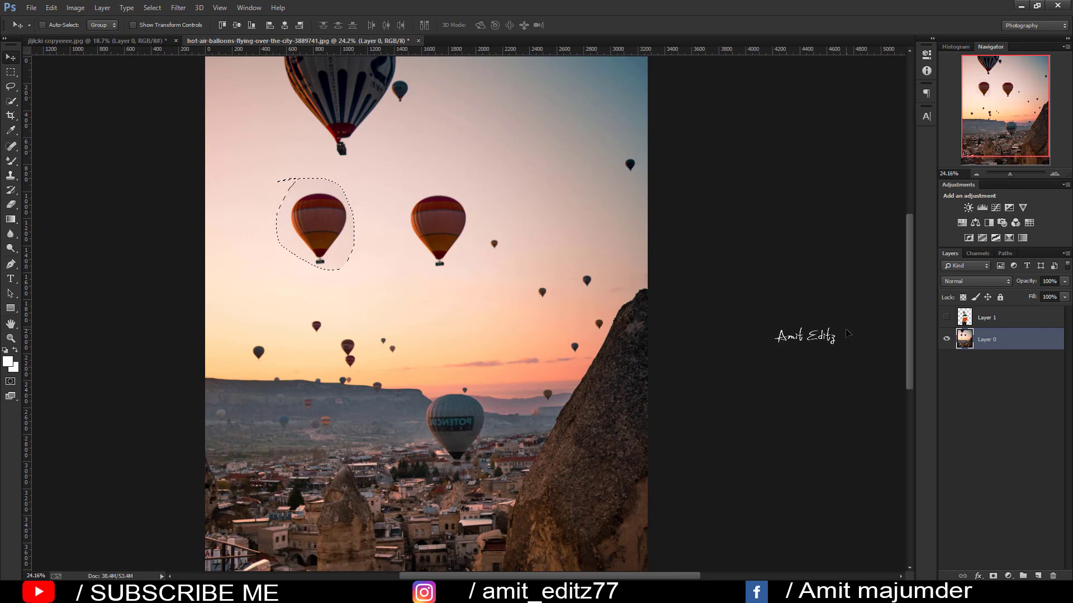
{"action": "key", "text": "ctrl+z"}
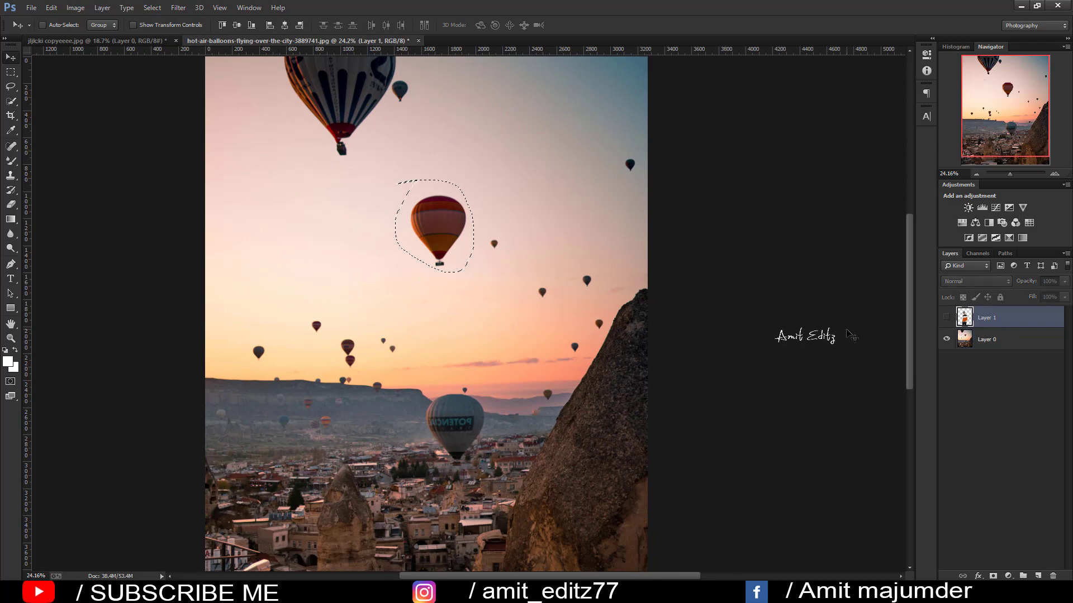
Copy the selected balloon from Layer 0 to its own layer and move the copy left, below the large striped balloon.
{"action": "left_click", "coordinate": [996, 342]}
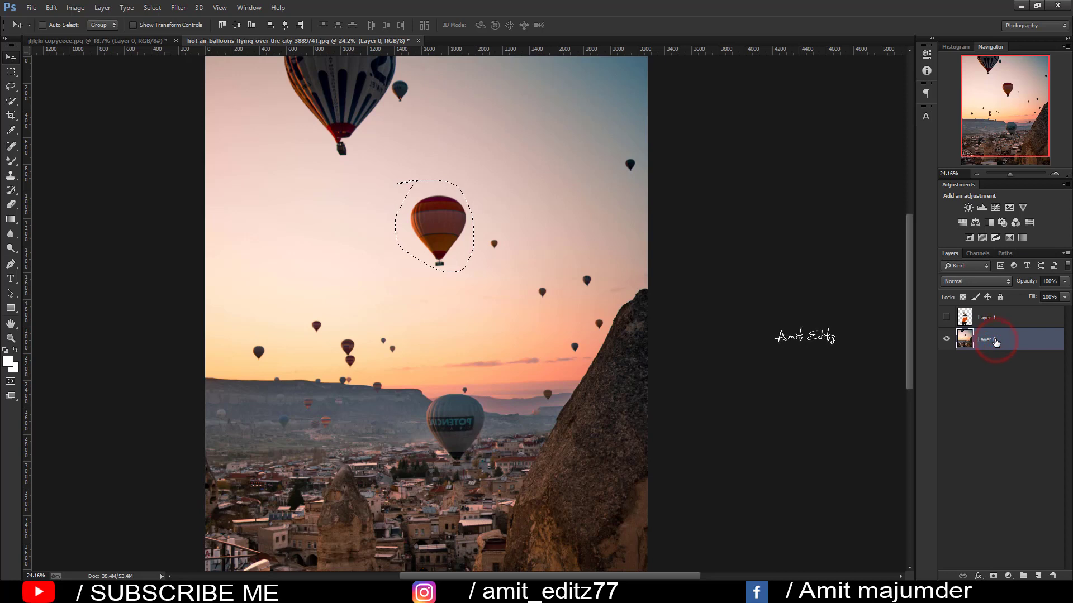
{"action": "key", "text": "ctrl+j"}
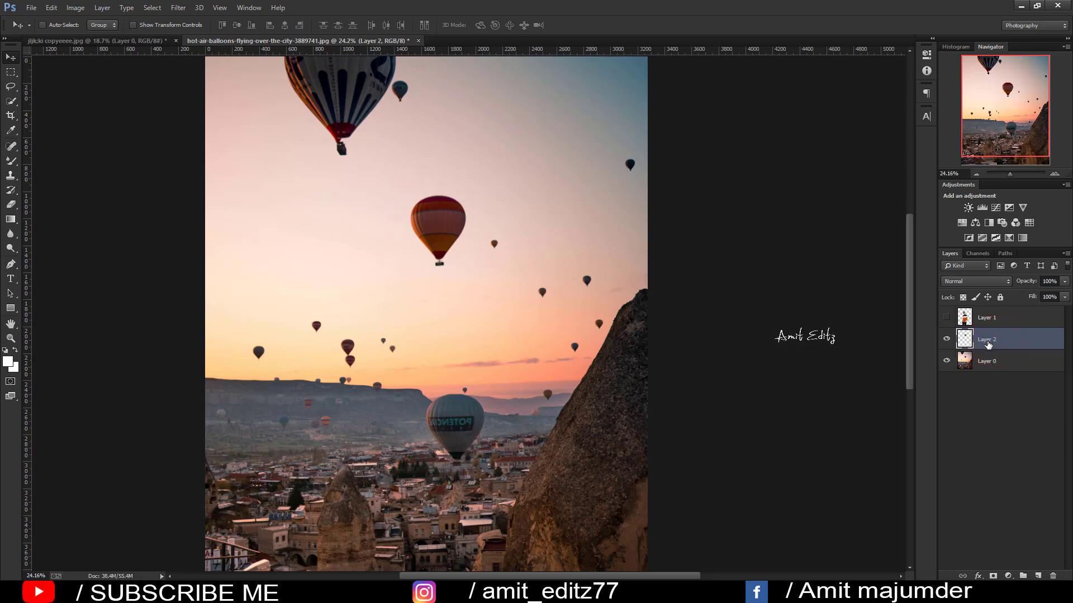
{"action": "left_click_drag", "start_coordinate": [441, 257], "coordinate": [328, 255]}
Remove the original red-and-orange balloon from Layer 0 by selecting it with Quick Selection and filling it with sky, and clear the selection.
{"action": "scroll", "coordinate": [488, 362], "scroll_direction": "up", "scroll_amount": 1}
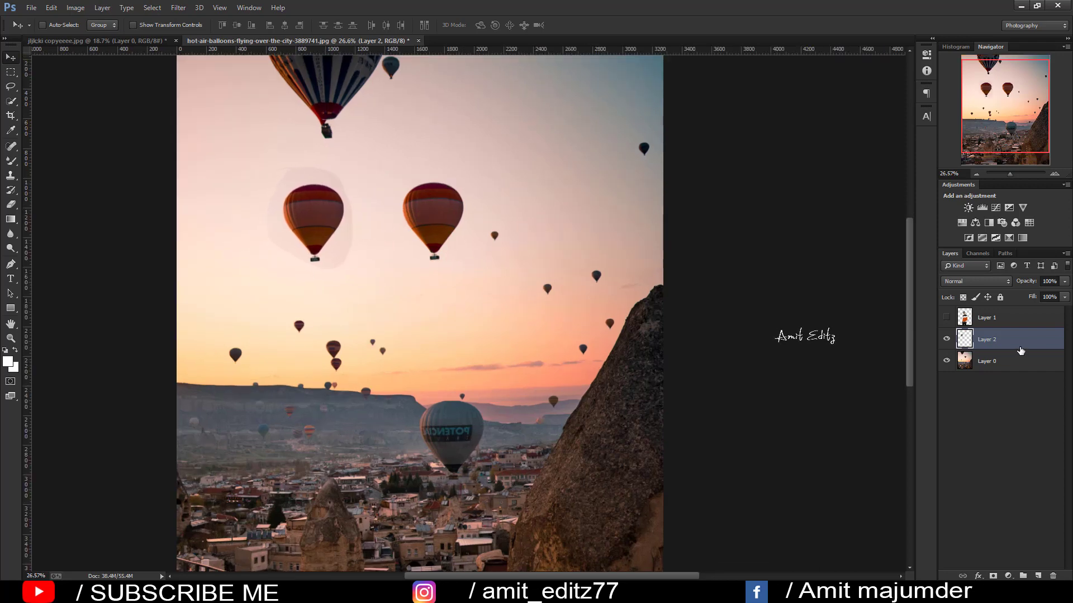
{"action": "left_click", "coordinate": [999, 363]}
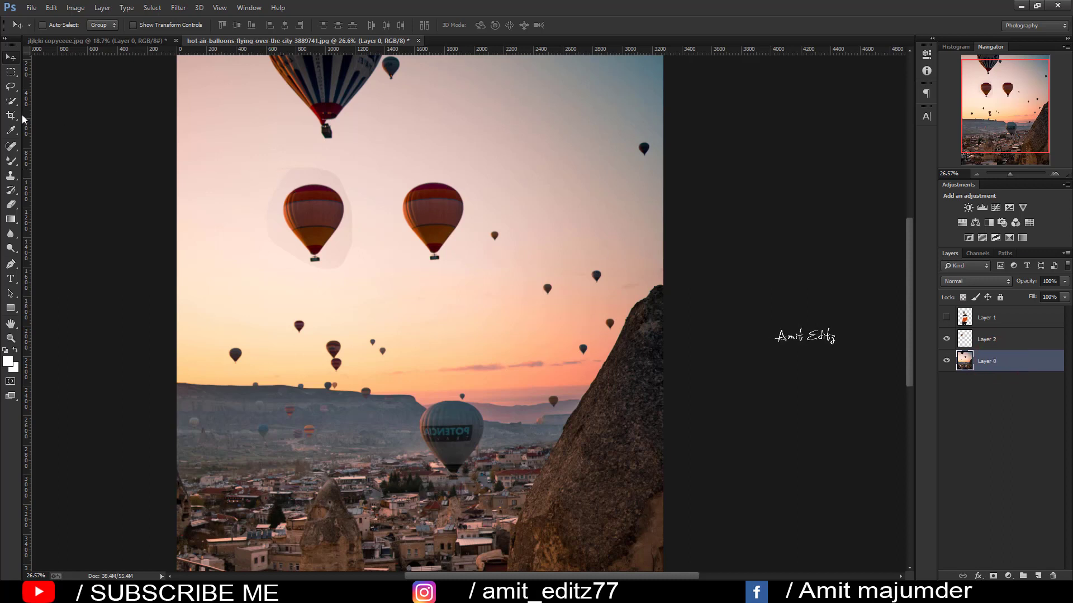
{"action": "left_click", "coordinate": [11, 102]}
{"action": "mouse_move", "coordinate": [431, 216]}
{"action": "left_mouse_down"}
{"action": "mouse_move", "coordinate": [436, 184]}
{"action": "mouse_move", "coordinate": [431, 216]}
{"action": "left_mouse_up"}
{"action": "right_click", "coordinate": [431, 216]}
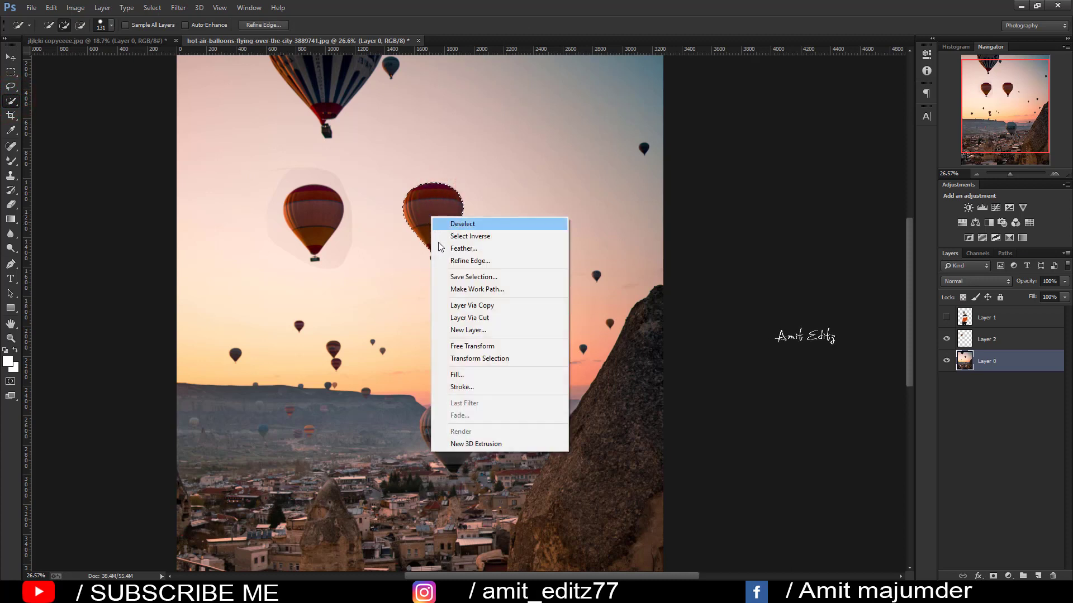
{"action": "left_click", "coordinate": [471, 371]}
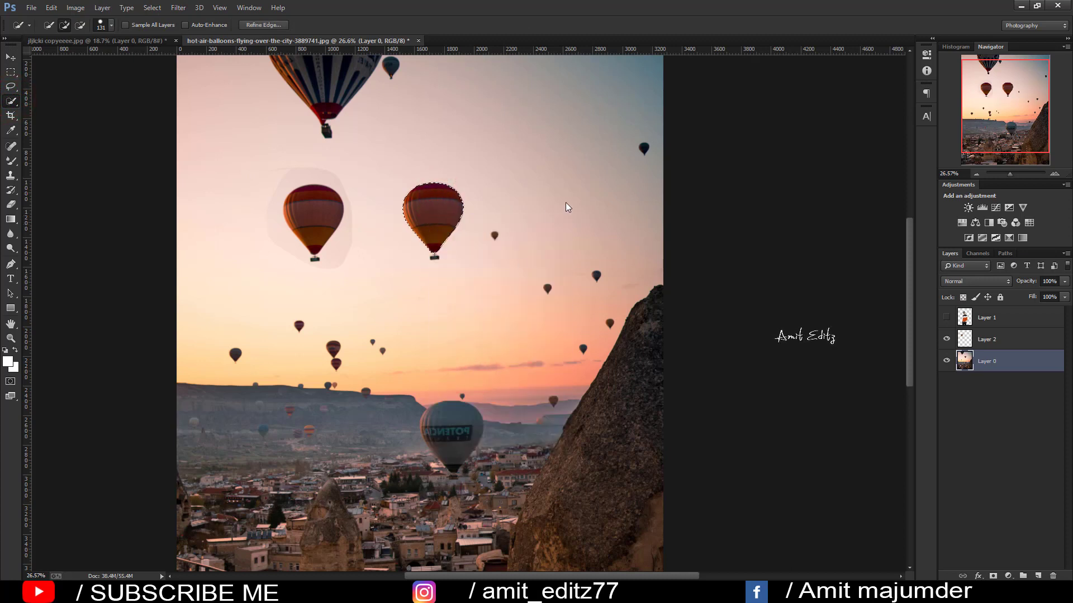
{"action": "left_click", "coordinate": [593, 173]}
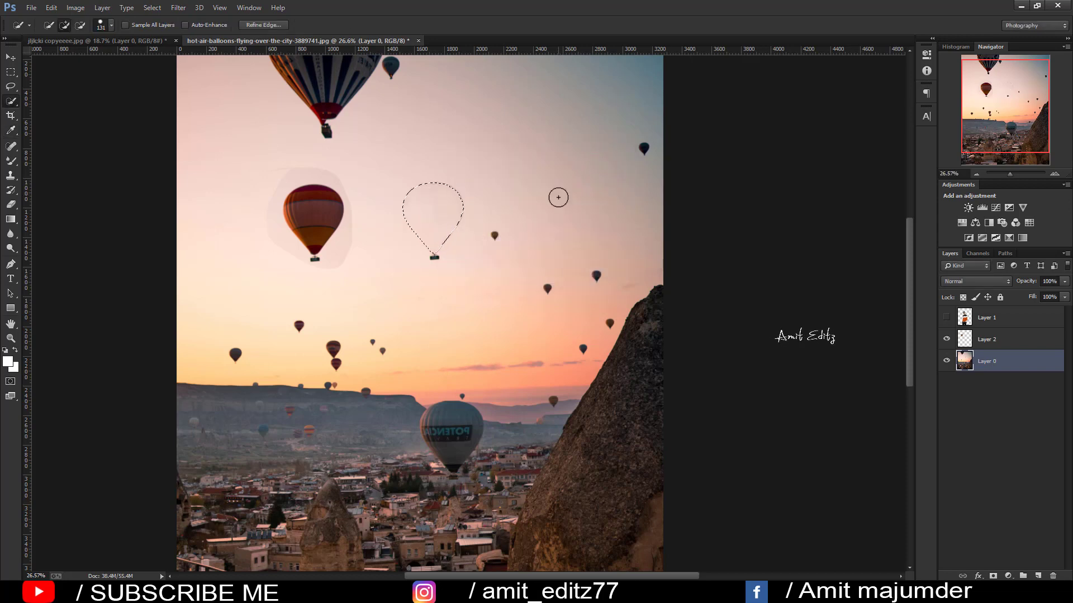
{"action": "key", "text": "ctrl+d"}
Remove the leftover outline and basket of the original balloon from Layer 0 with the content-aware Spot Healing Brush.
{"action": "left_click", "coordinate": [11, 145]}
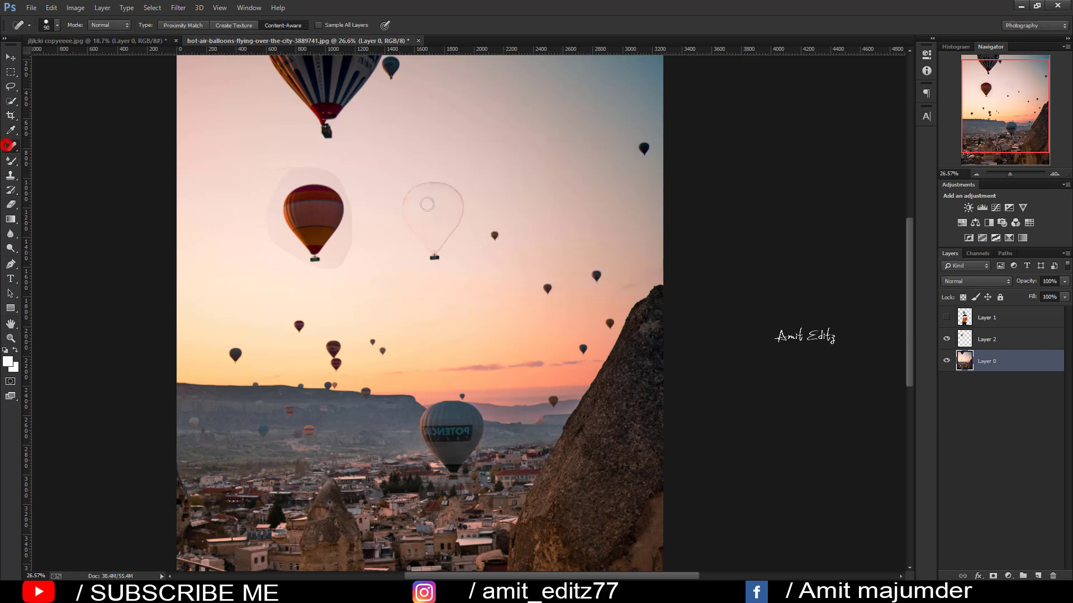
{"action": "mouse_move", "coordinate": [436, 184]}
{"action": "left_mouse_down"}
{"action": "mouse_move", "coordinate": [461, 204]}
{"action": "mouse_move", "coordinate": [437, 258]}
{"action": "left_mouse_up"}
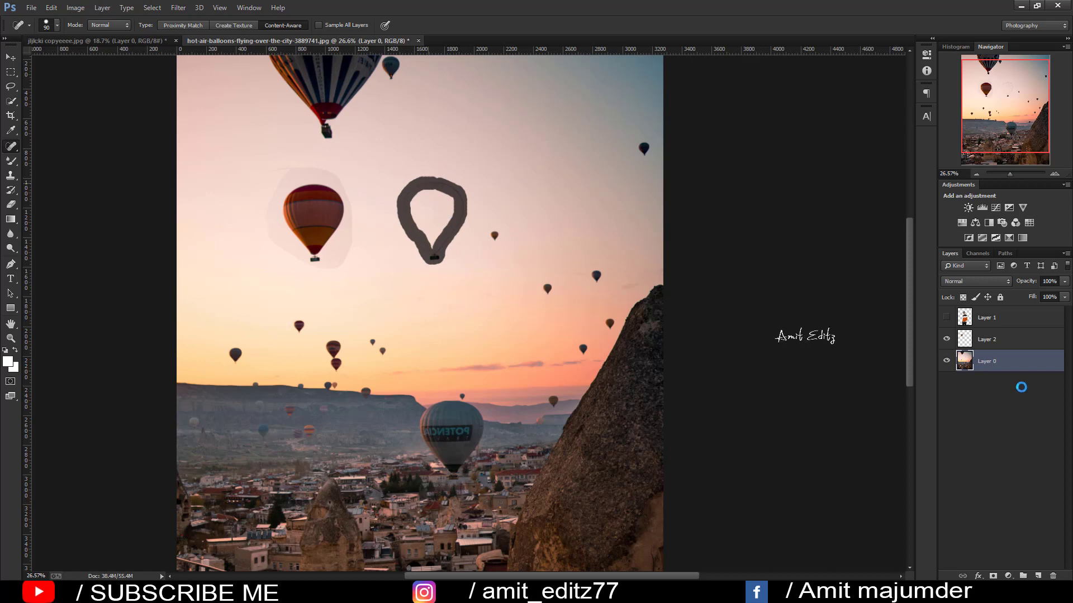
Add a layer mask to Layer 2 and paint out the halo above and right of the balloon with a black brush at 81% opacity.
{"action": "left_click", "coordinate": [1003, 340]}
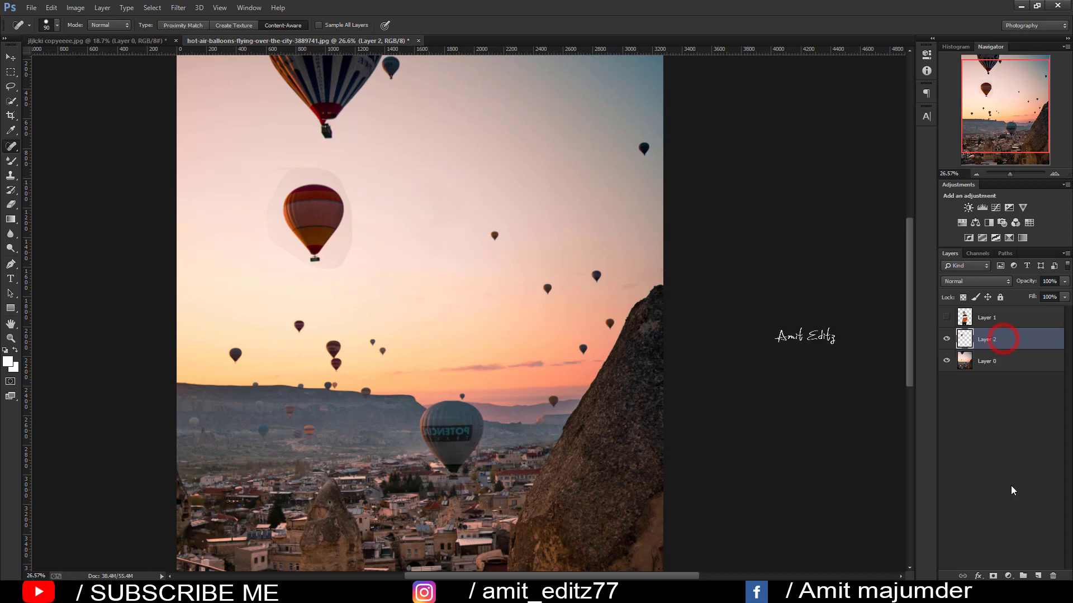
{"action": "left_click", "coordinate": [994, 576]}
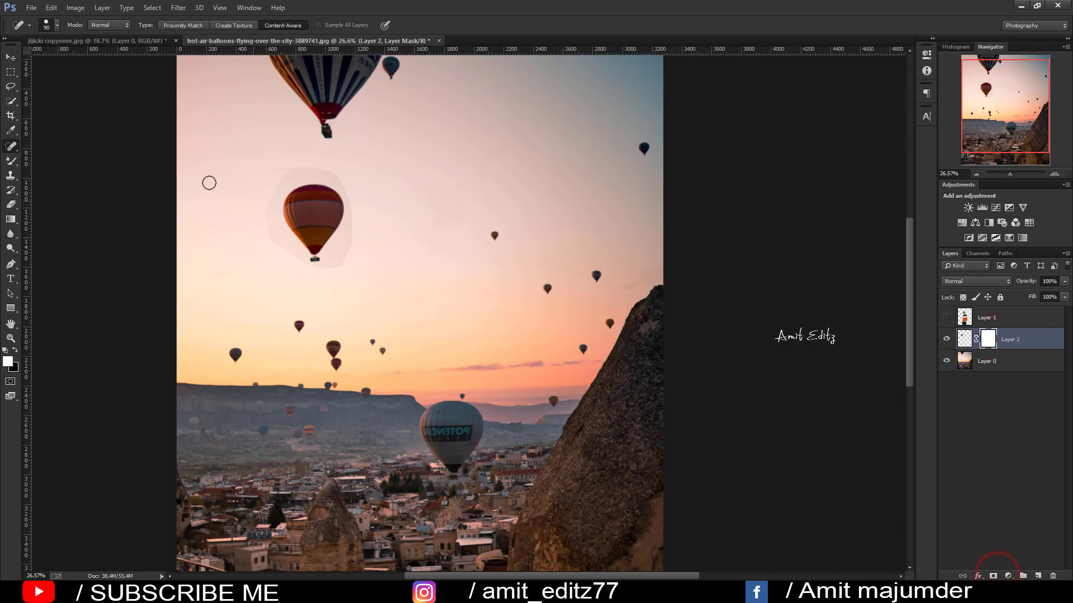
{"action": "left_click", "coordinate": [10, 162]}
{"action": "left_click", "coordinate": [39, 160]}
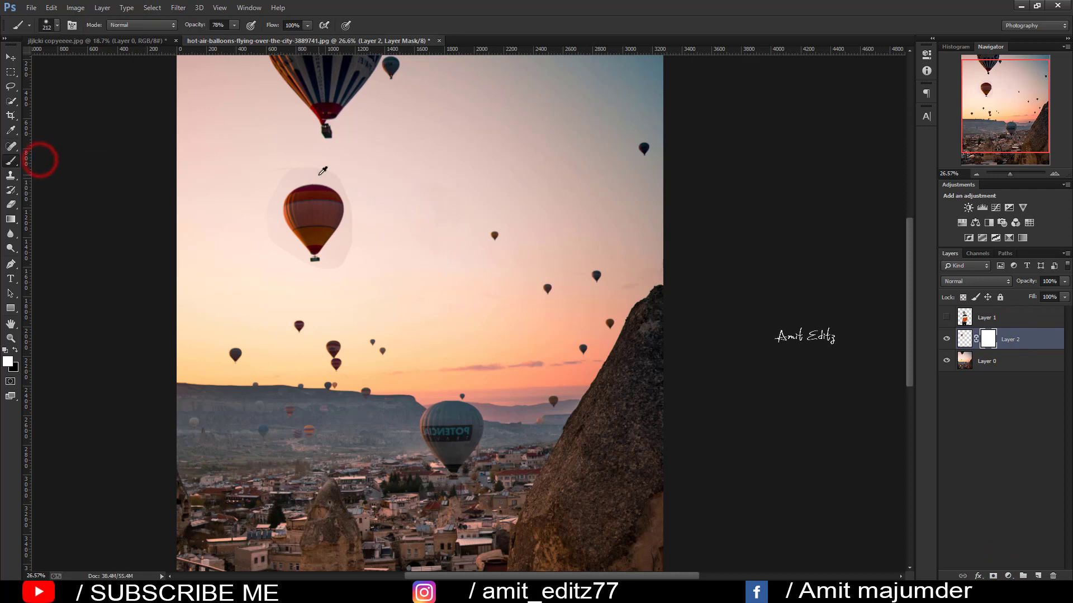
{"action": "left_click", "coordinate": [295, 160]}
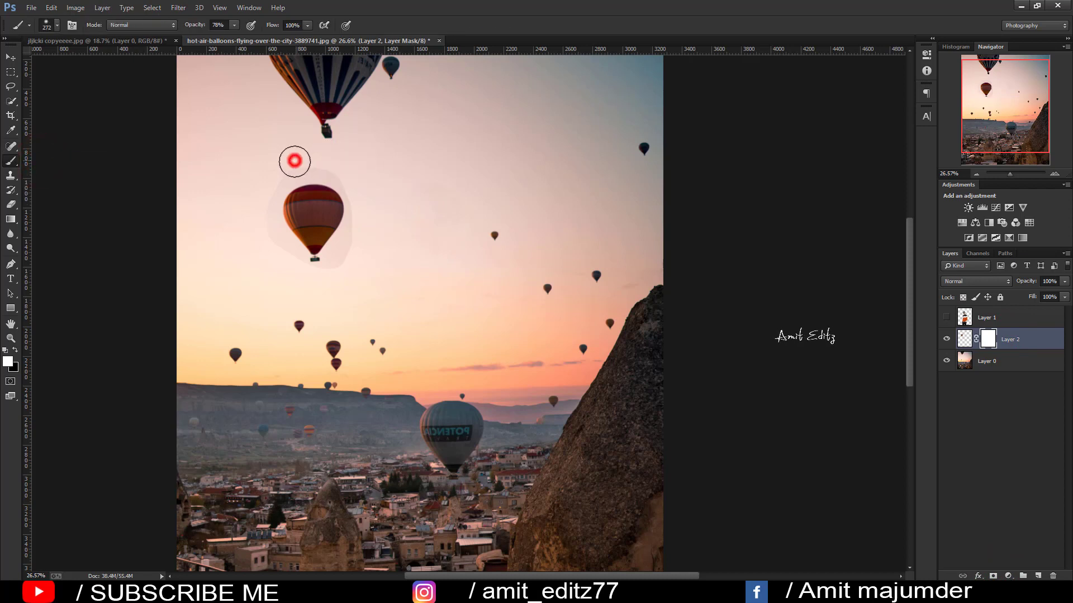
{"action": "left_click", "coordinate": [219, 24]}
{"action": "left_click", "coordinate": [16, 350]}
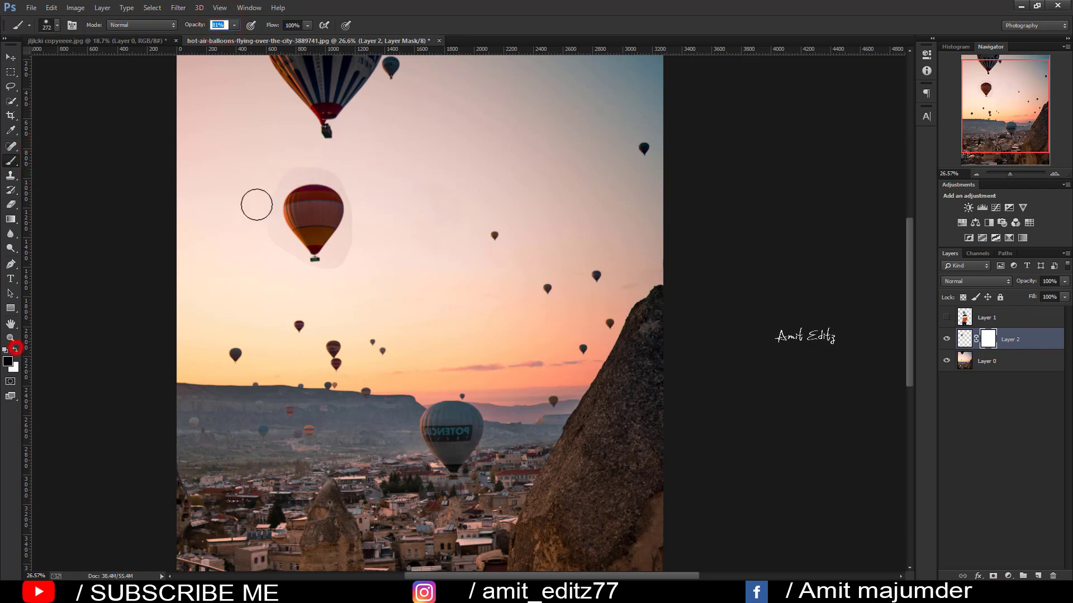
{"action": "left_click", "coordinate": [279, 159]}
{"action": "left_click", "coordinate": [299, 163]}
{"action": "left_click", "coordinate": [257, 177]}
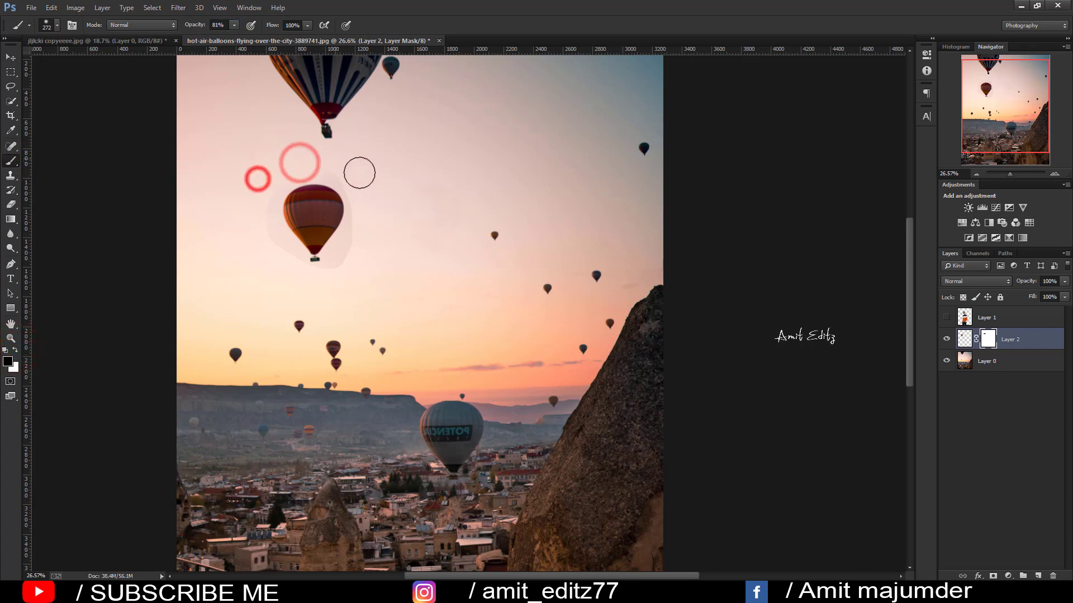
{"action": "left_click", "coordinate": [330, 163]}
{"action": "left_click", "coordinate": [357, 189]}
{"action": "left_click", "coordinate": [362, 216]}
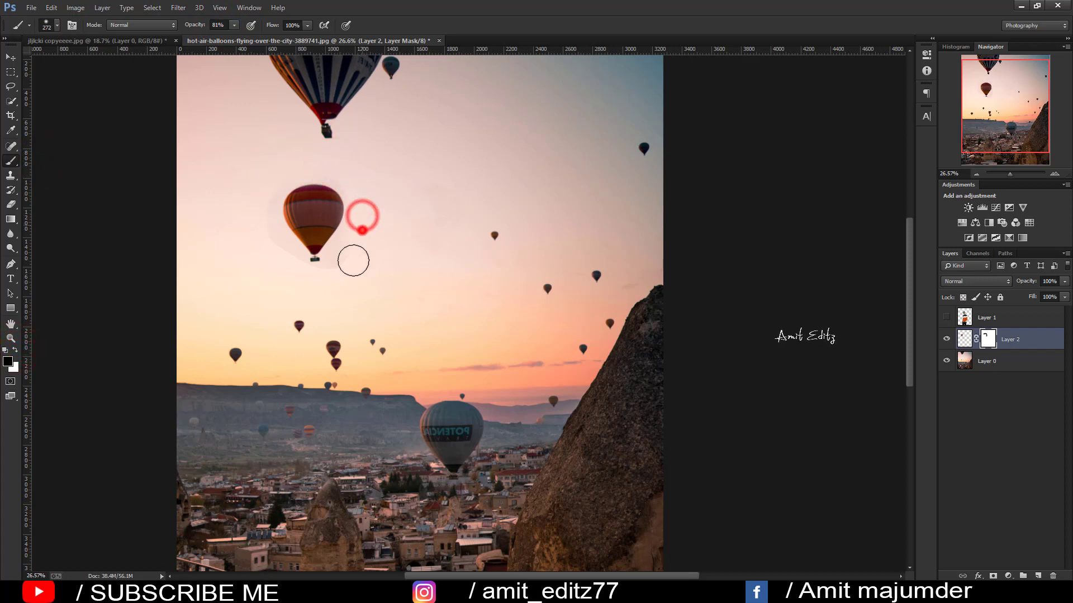
Mask out the remaining halo around the balloon's lower and left edges on Layer 2, using a smaller brush close to the basket.
{"action": "left_click", "coordinate": [358, 232]}
{"action": "left_click", "coordinate": [344, 251]}
{"action": "left_click", "coordinate": [334, 246]}
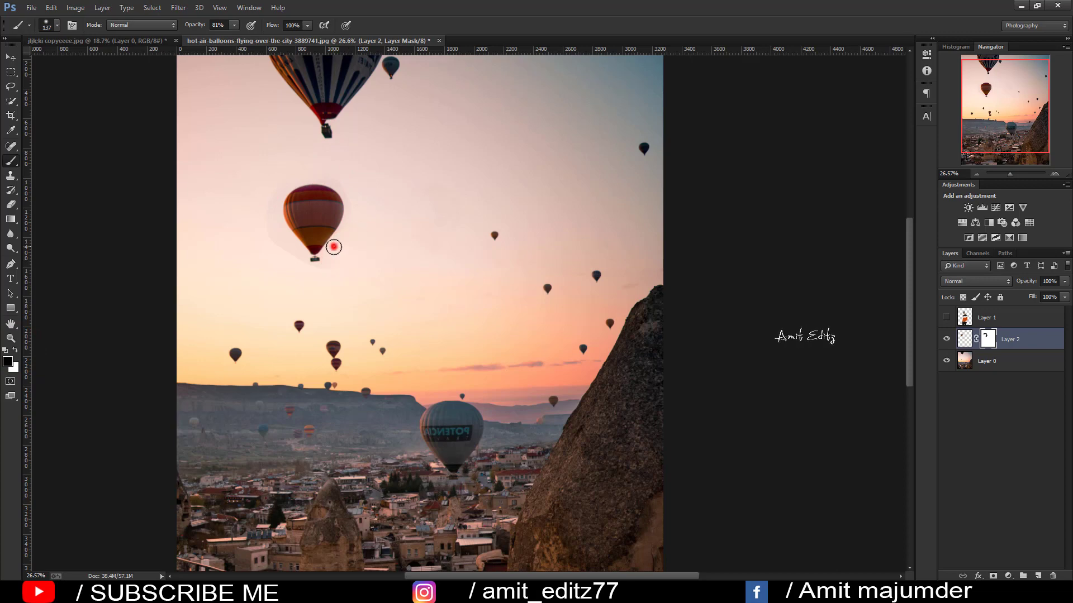
{"action": "left_click", "coordinate": [331, 259]}
{"action": "left_click", "coordinate": [328, 267]}
{"action": "left_click", "coordinate": [302, 264]}
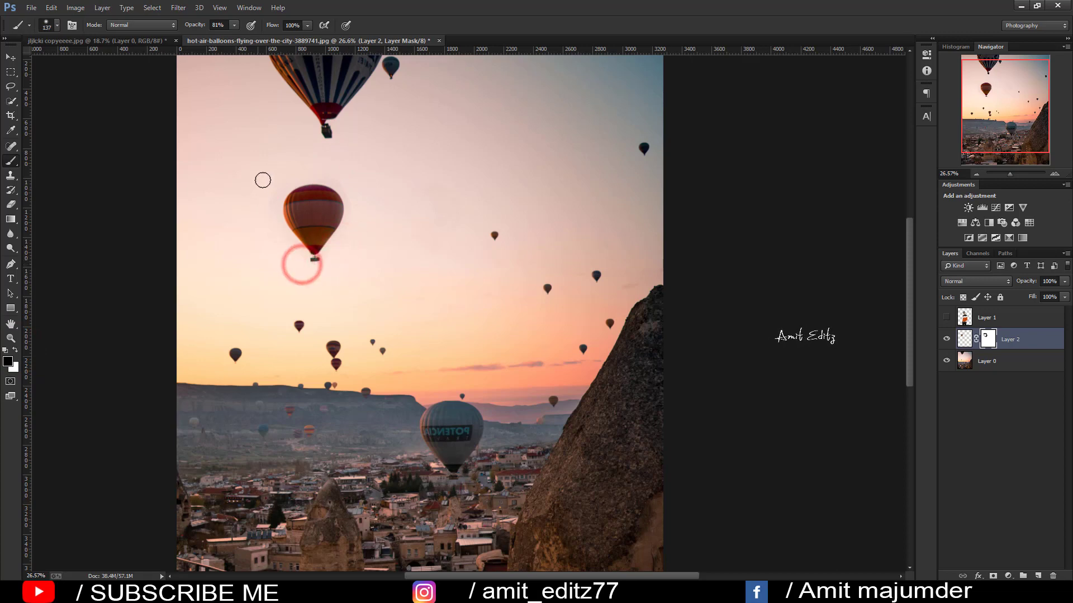
{"action": "left_click", "coordinate": [281, 172]}
Apply the layer mask permanently to Layer 2.
{"action": "scroll", "coordinate": [331, 272], "scroll_direction": "down", "scroll_amount": 5}
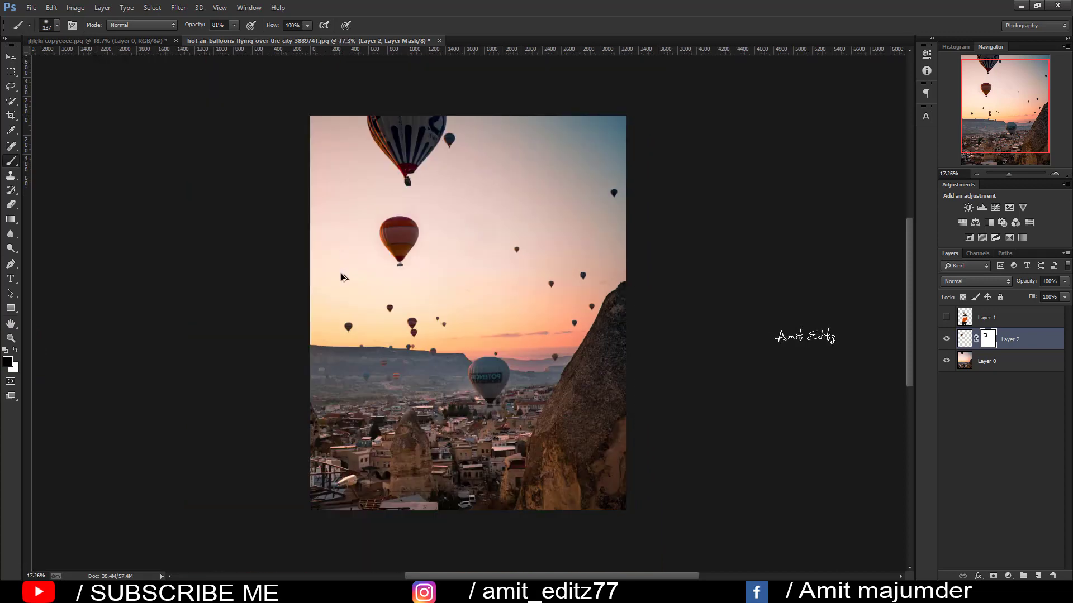
{"action": "right_click", "coordinate": [990, 355]}
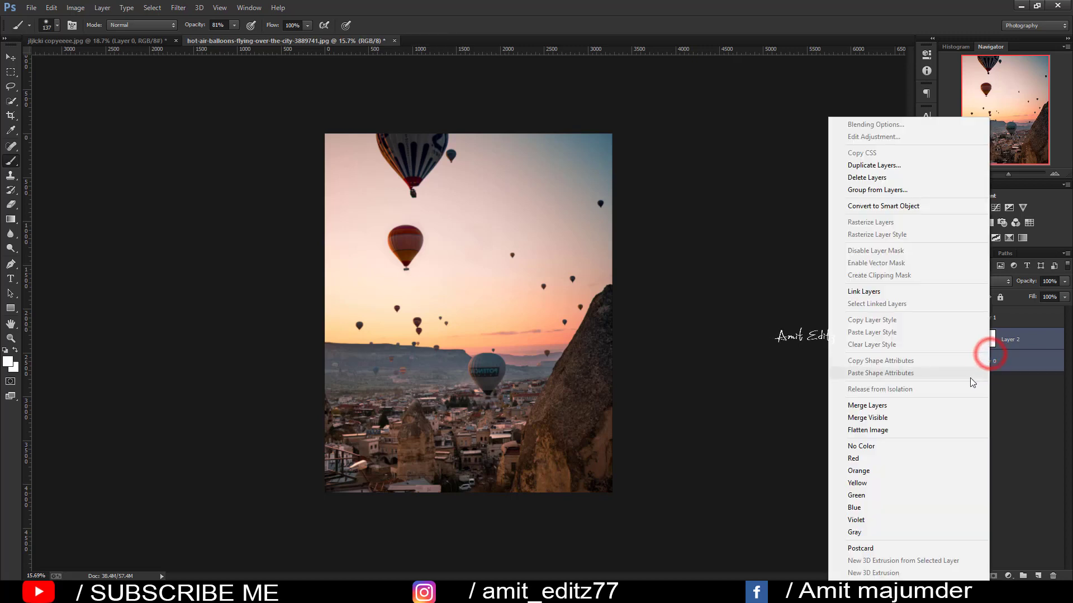
{"action": "left_click", "coordinate": [1012, 340]}
{"action": "right_click", "coordinate": [987, 338]}
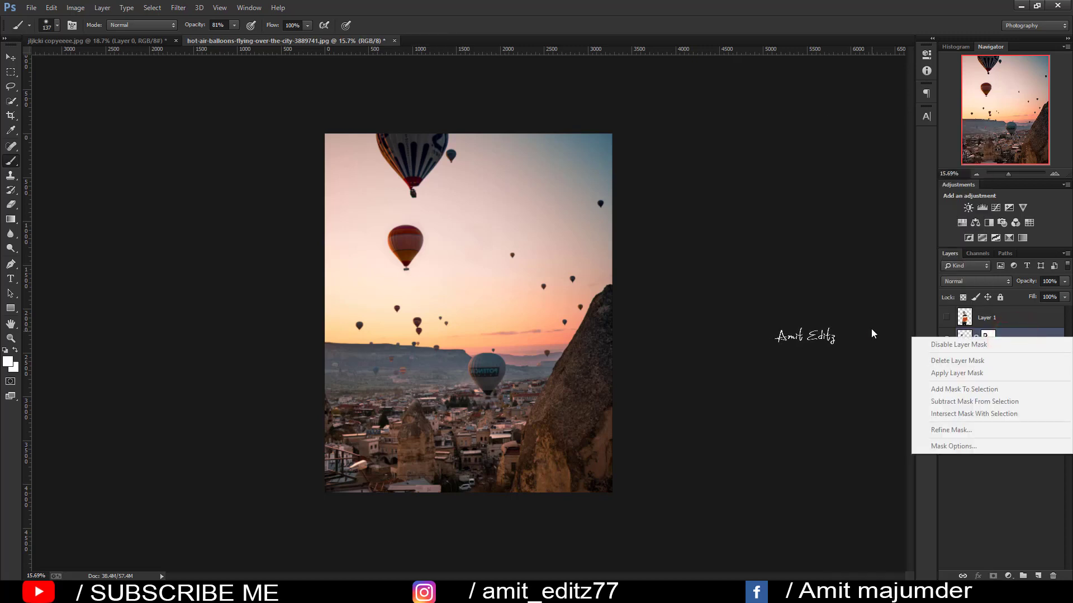
{"action": "left_click", "coordinate": [869, 328]}
{"action": "right_click", "coordinate": [987, 337]}
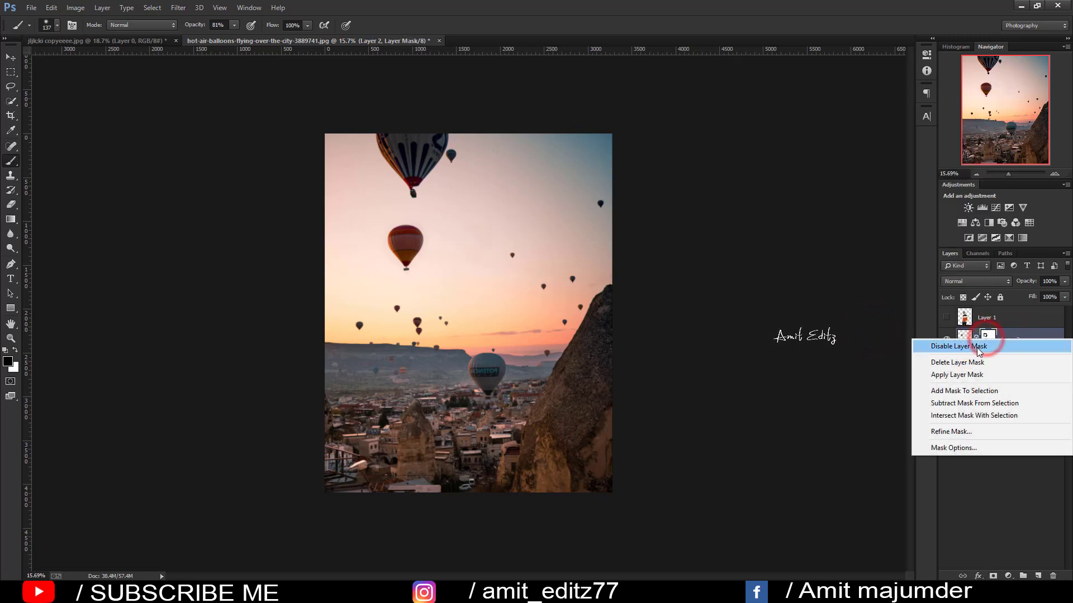
{"action": "left_click", "coordinate": [960, 374]}
{"action": "scroll", "coordinate": [506, 257], "scroll_direction": "up", "scroll_amount": 2}
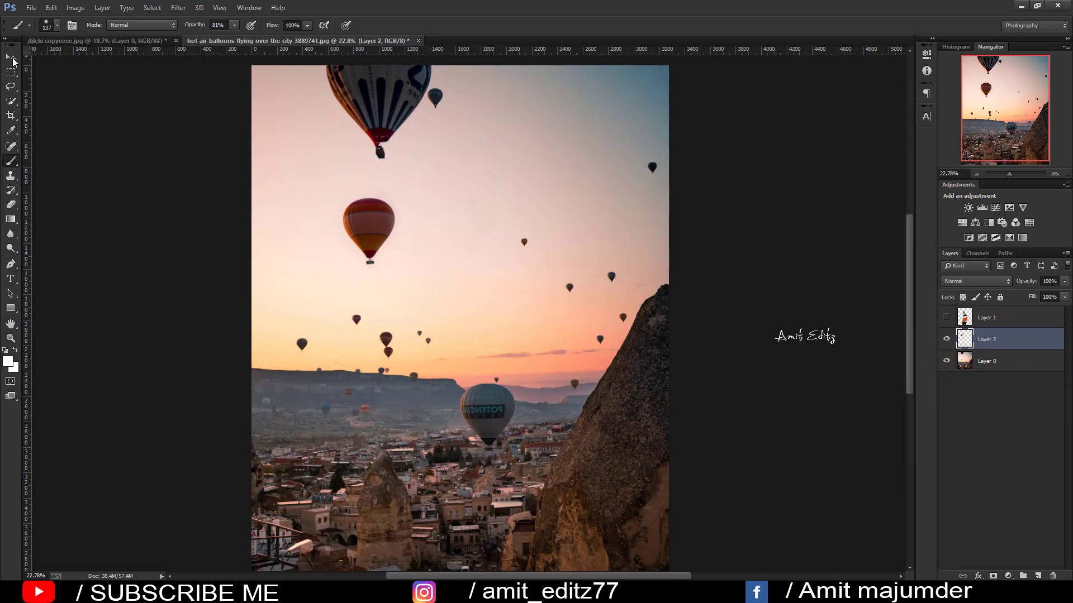
{"action": "left_click", "coordinate": [32, 8]}
{"action": "left_click", "coordinate": [34, 28]}
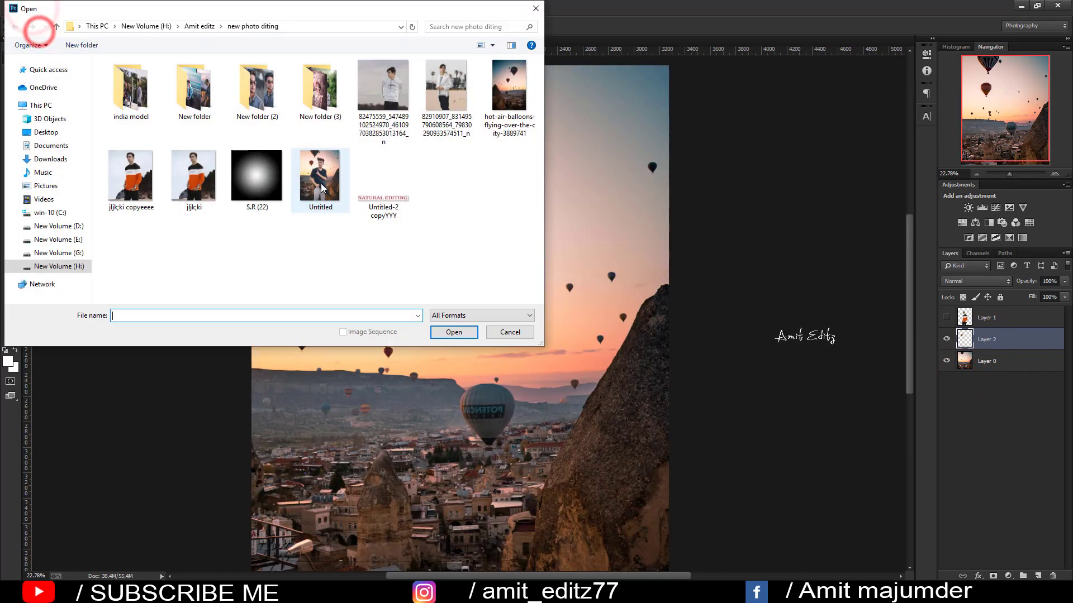
{"action": "left_click", "coordinate": [534, 9]}
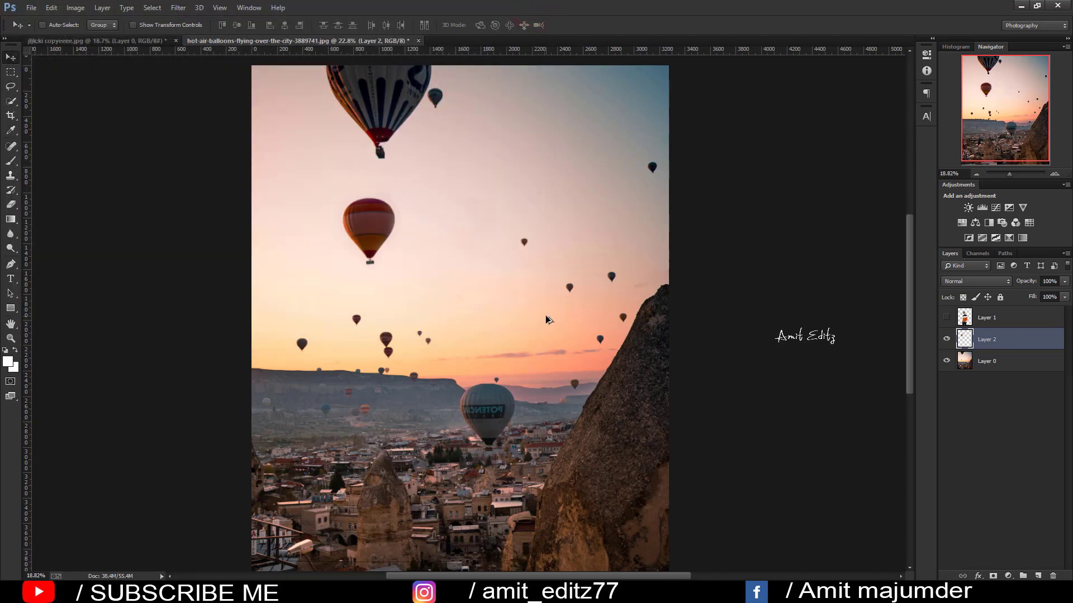
Move the red-and-orange balloon on Layer 2 slightly further left and merge it with Layer 0.
{"action": "left_click_drag", "start_coordinate": [396, 244], "coordinate": [378, 241]}
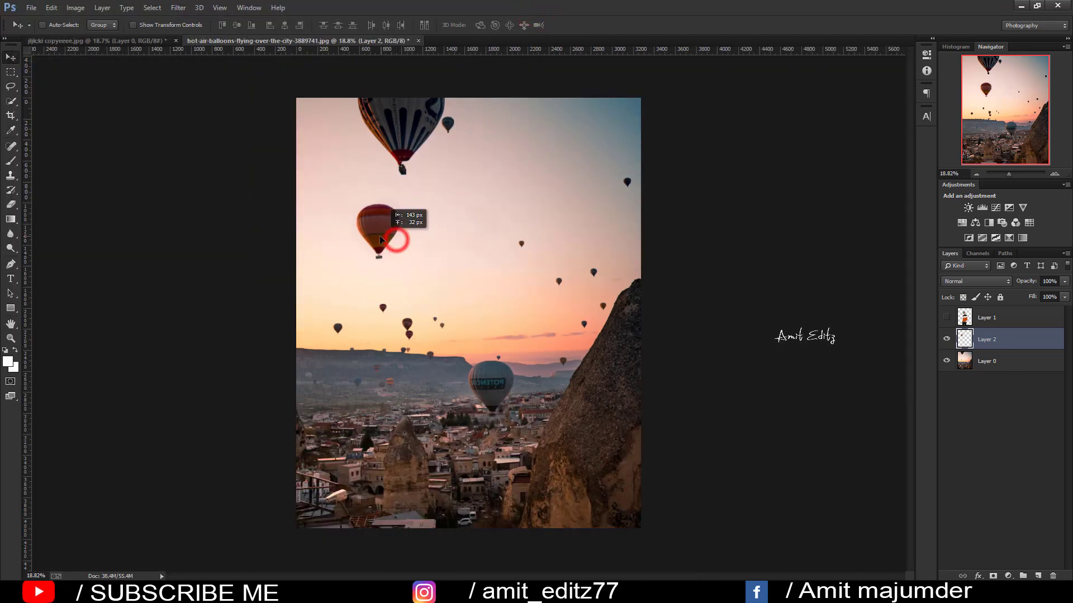
{"action": "scroll", "coordinate": [463, 285], "scroll_direction": "up", "scroll_amount": 1}
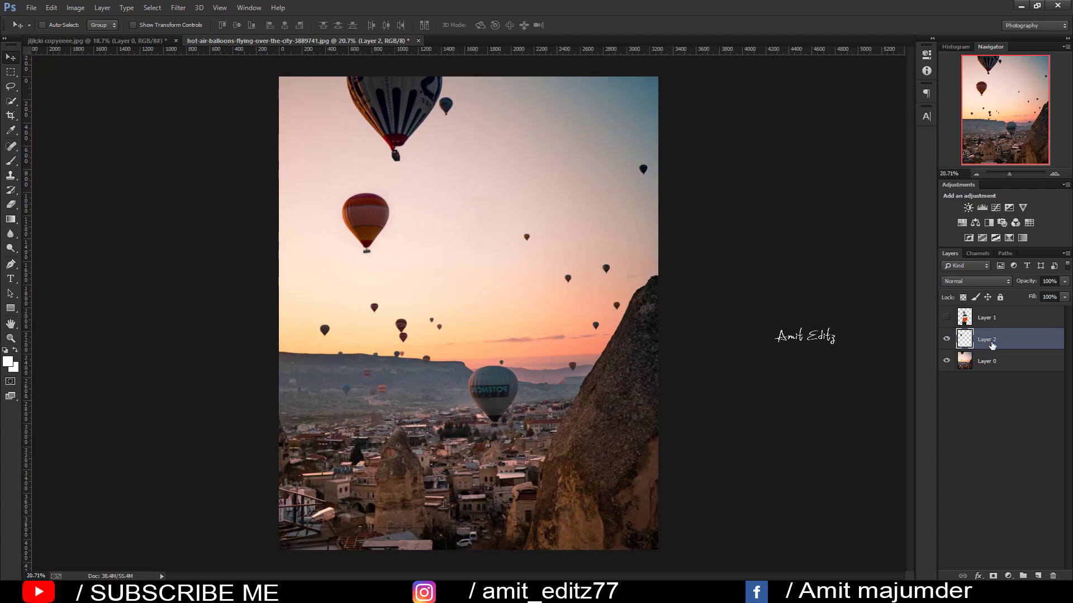
{"action": "left_click", "coordinate": [994, 361], "text": "shift"}
{"action": "right_click", "coordinate": [994, 362]}
{"action": "left_click", "coordinate": [917, 409]}
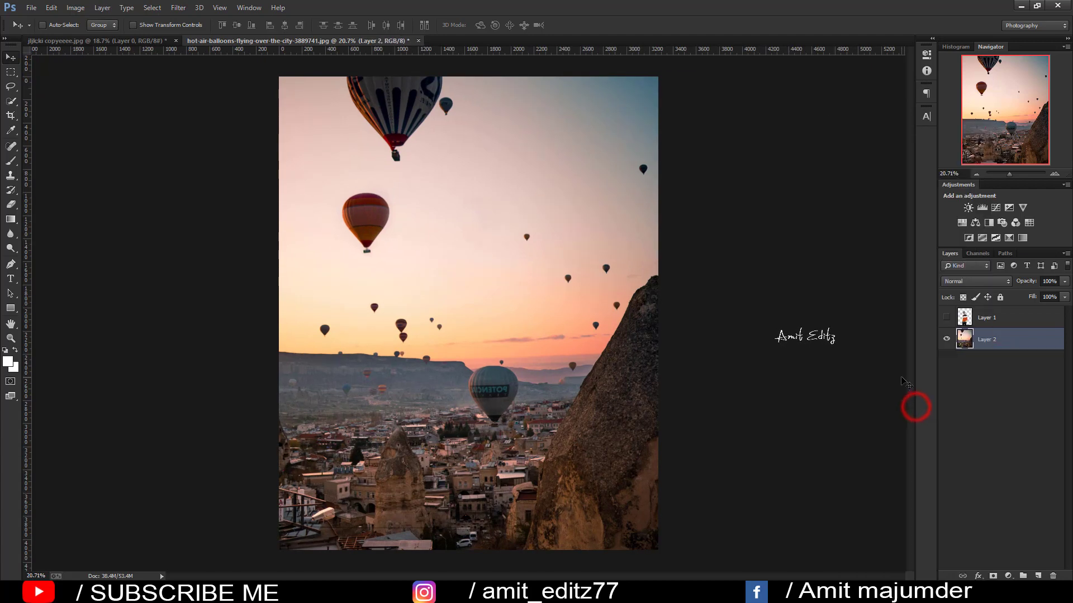
Duplicate the merged background layer and apply a Gaussian Blur with a 7.0-pixel radius to the copy.
{"action": "left_click_drag", "start_coordinate": [1016, 343], "coordinate": [1037, 576]}
{"action": "scroll", "coordinate": [510, 280], "scroll_direction": "down", "scroll_amount": 1}
{"action": "scroll", "coordinate": [510, 279], "scroll_direction": "down", "scroll_amount": 1}
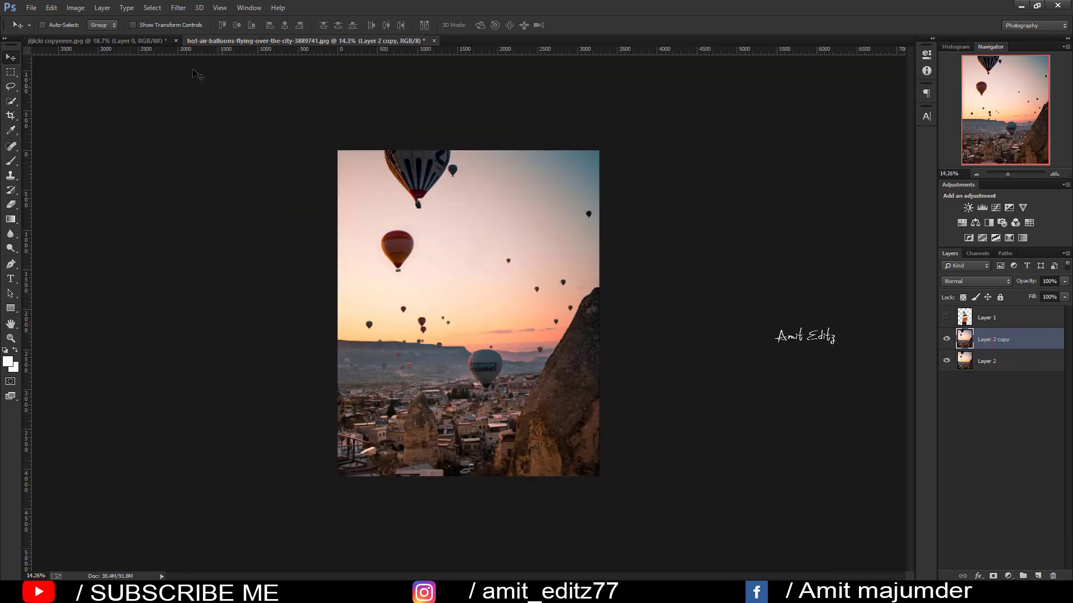
{"action": "left_click", "coordinate": [179, 8]}
{"action": "mouse_move", "coordinate": [202, 146]}
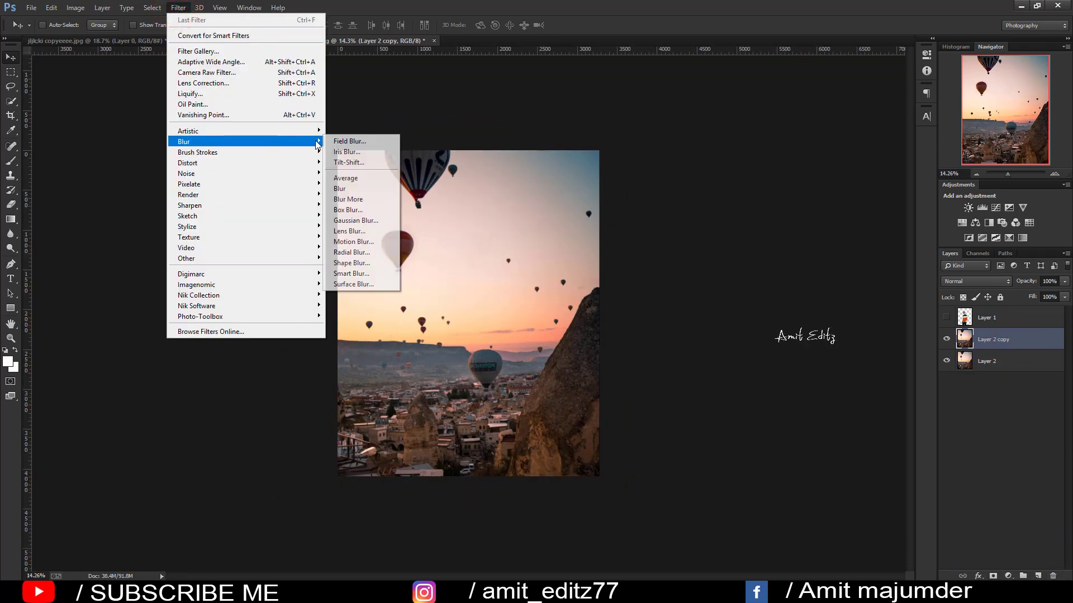
{"action": "left_click", "coordinate": [372, 220]}
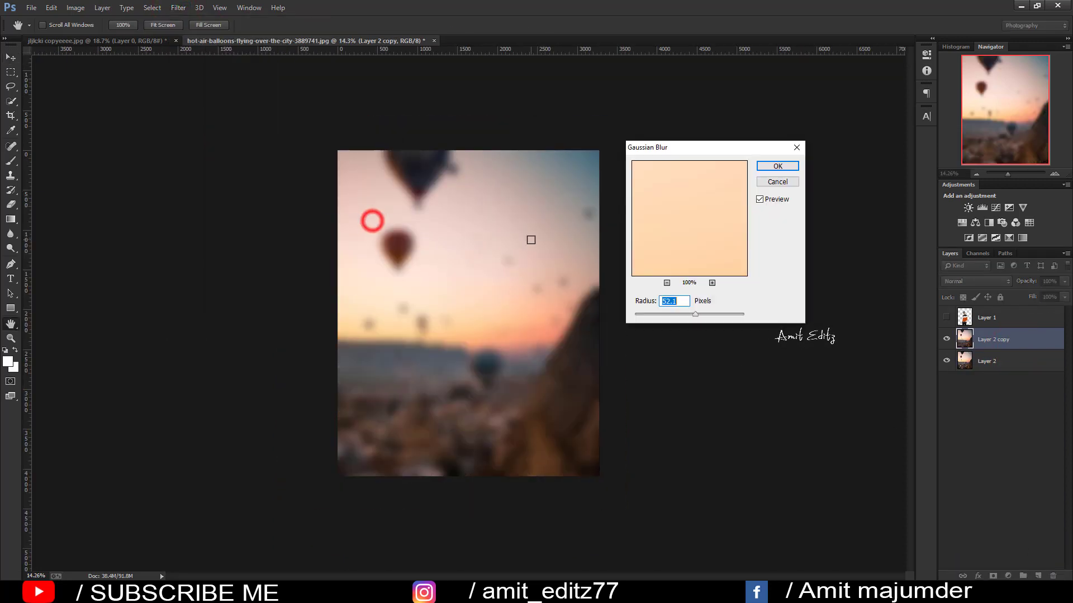
{"action": "mouse_move", "coordinate": [695, 313]}
{"action": "left_mouse_down"}
{"action": "mouse_move", "coordinate": [621, 319]}
{"action": "mouse_move", "coordinate": [673, 314]}
{"action": "left_mouse_up"}
{"action": "left_click", "coordinate": [668, 314]}
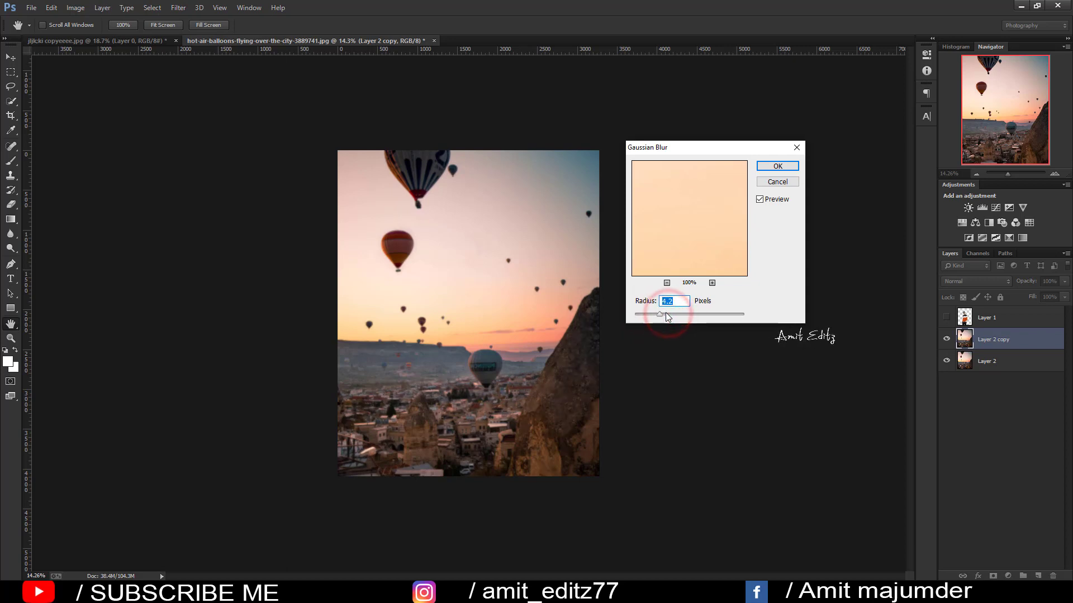
{"action": "left_click", "coordinate": [669, 314]}
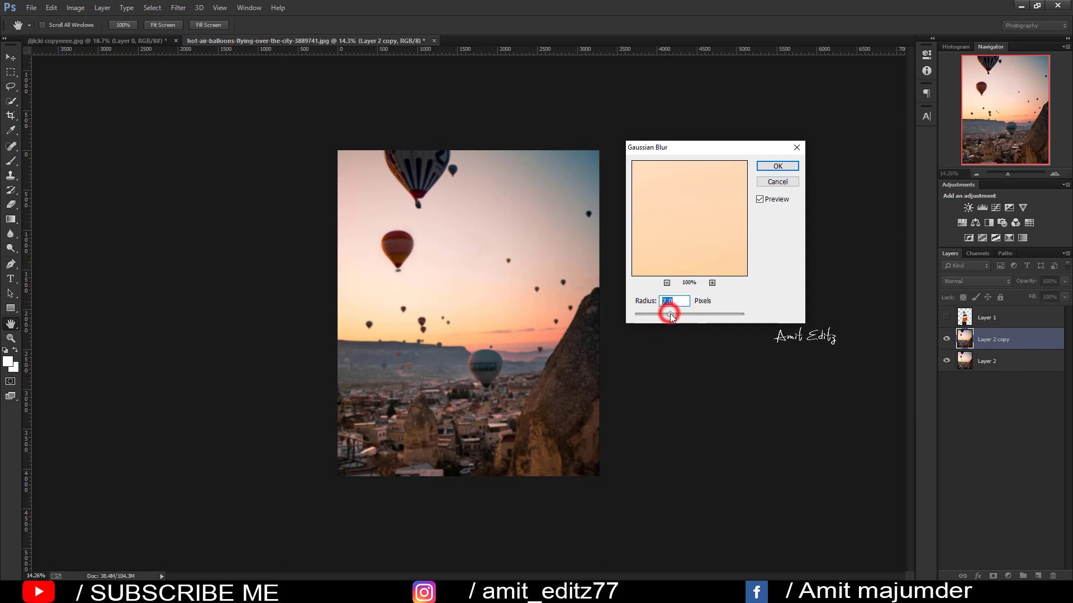
{"action": "left_click", "coordinate": [781, 167]}
Make the man's hidden Layer 1 visible again over the blurred background.
{"action": "left_click", "coordinate": [946, 317]}
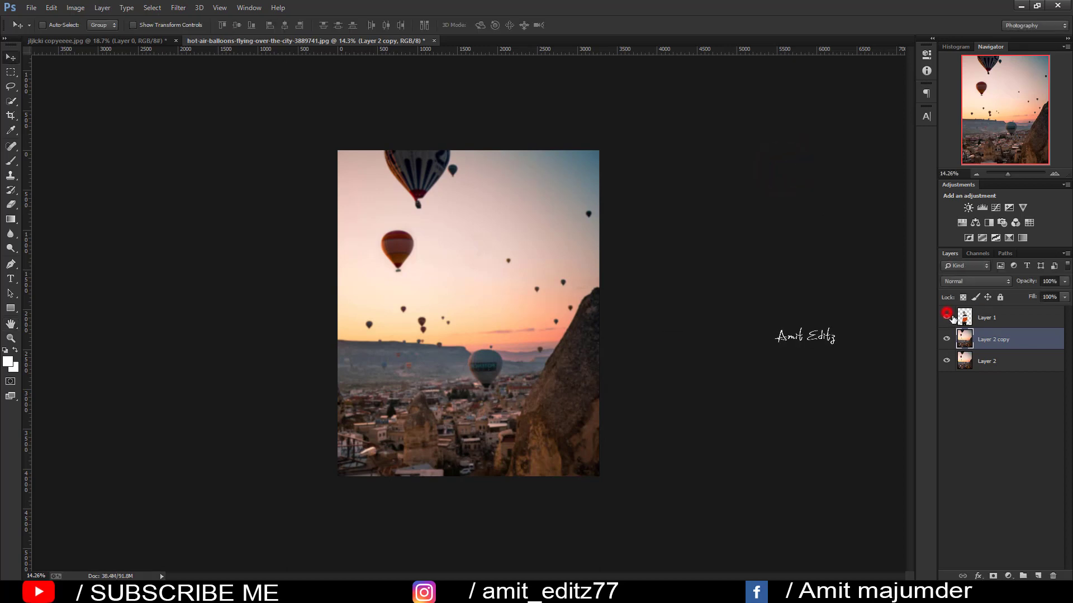
{"action": "key", "text": "ctrl+plus"}
{"action": "scroll", "coordinate": [509, 247], "scroll_direction": "up", "scroll_amount": 1}
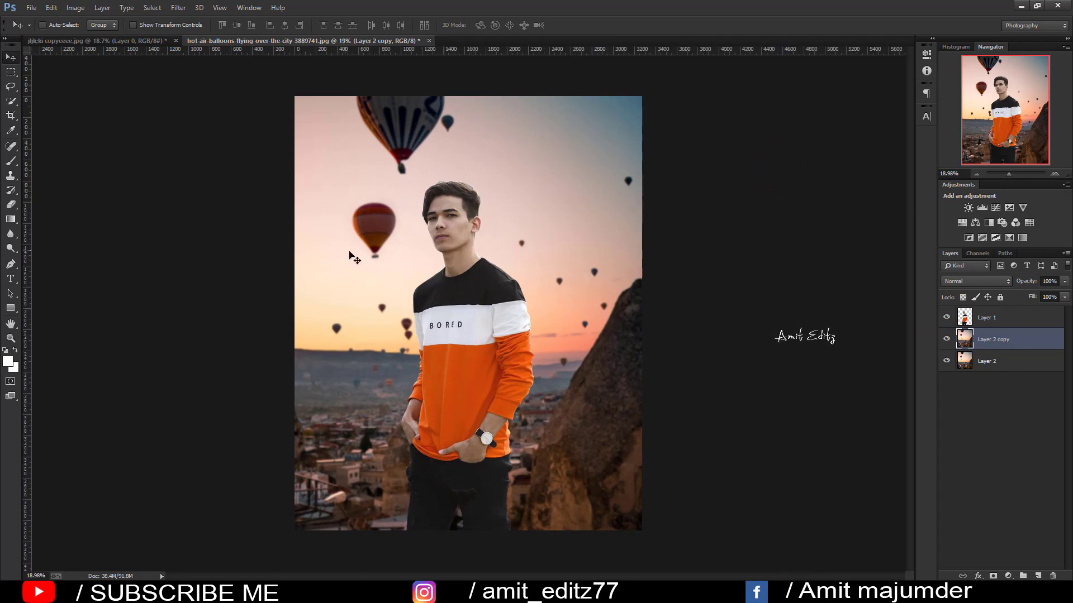
{"action": "key", "text": "shift+Right"}
{"action": "key", "text": "shift+Right"}
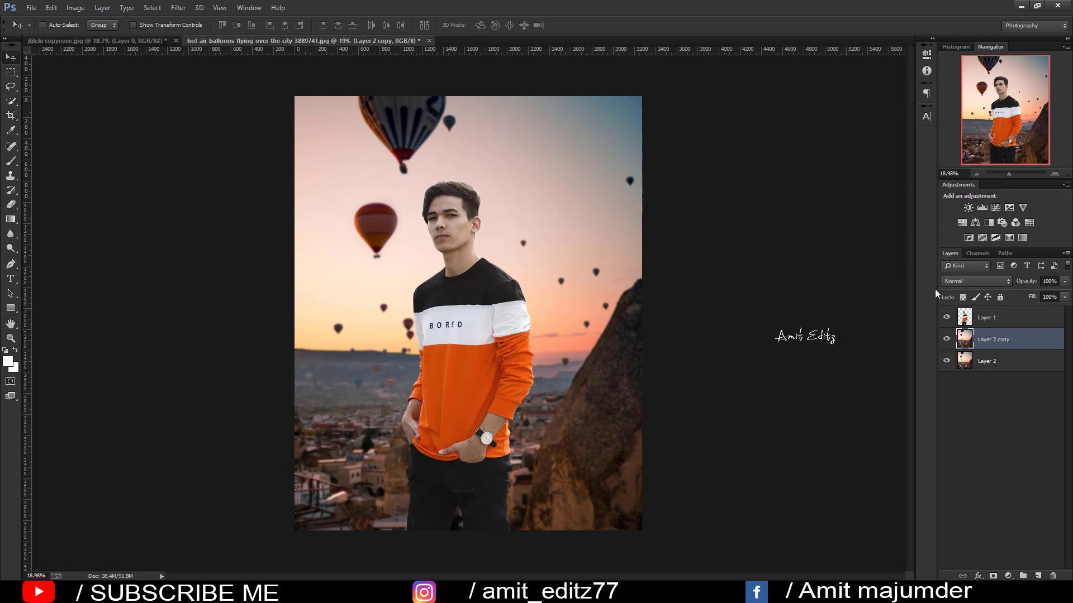
{"action": "key", "text": "ctrl+z"}
Nudge the man on Layer 1 slightly to the right.
{"action": "left_click", "coordinate": [990, 320]}
{"action": "key", "text": "shift+Right"}
{"action": "key", "text": "shift+Right"}
{"action": "key", "text": "shift+Right"}
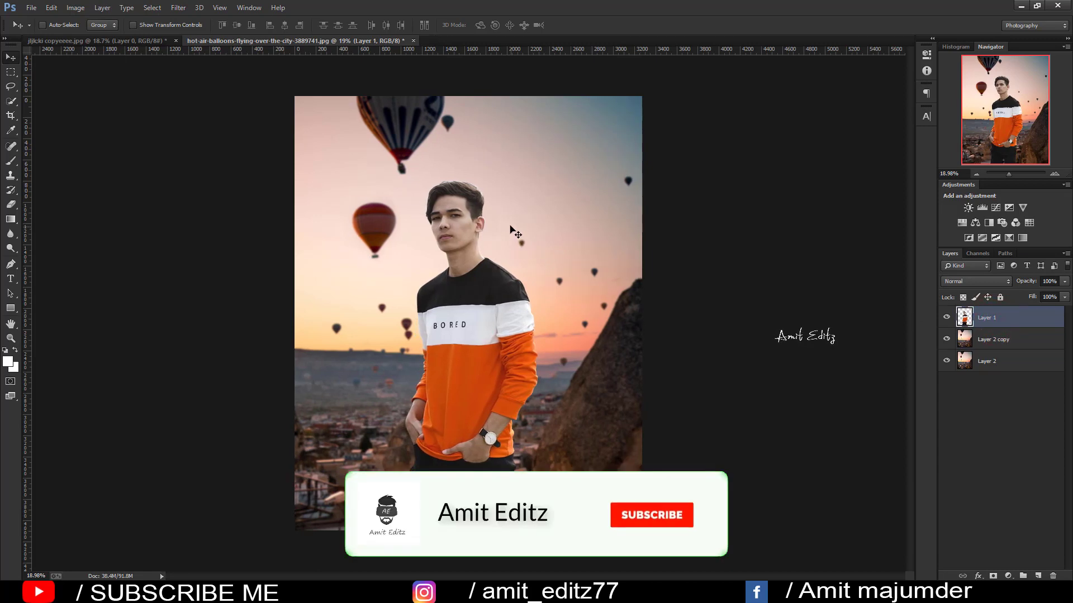
Add a layer mask to Layer 1 and paint black with the Brush at 81% opacity along the back edge of the man's hair.
{"action": "scroll", "coordinate": [473, 181], "scroll_direction": "up", "scroll_amount": 1}
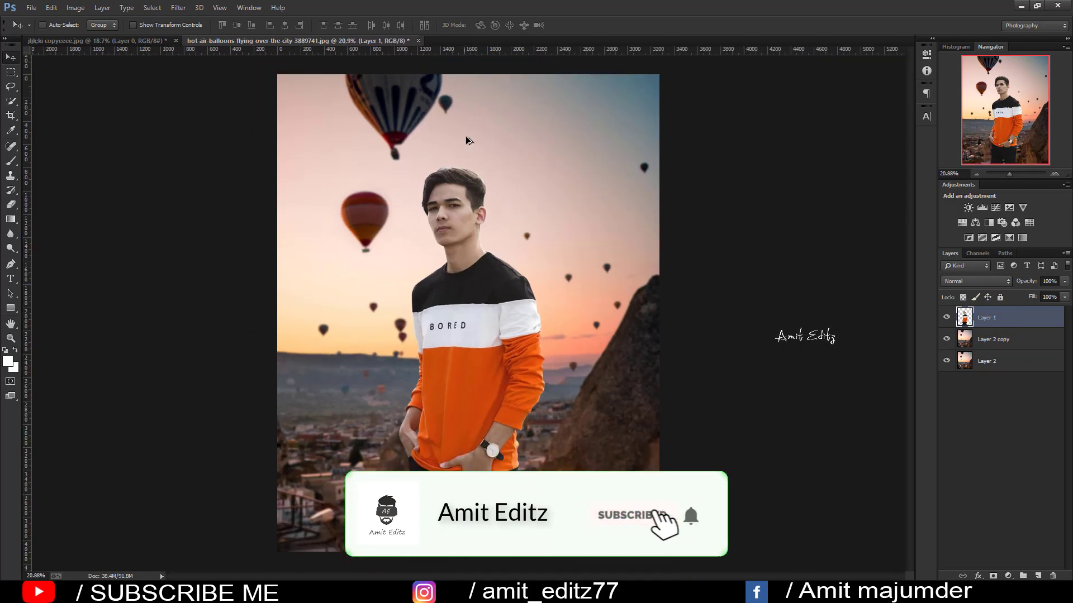
{"action": "scroll", "coordinate": [478, 179], "scroll_direction": "up", "scroll_amount": 12}
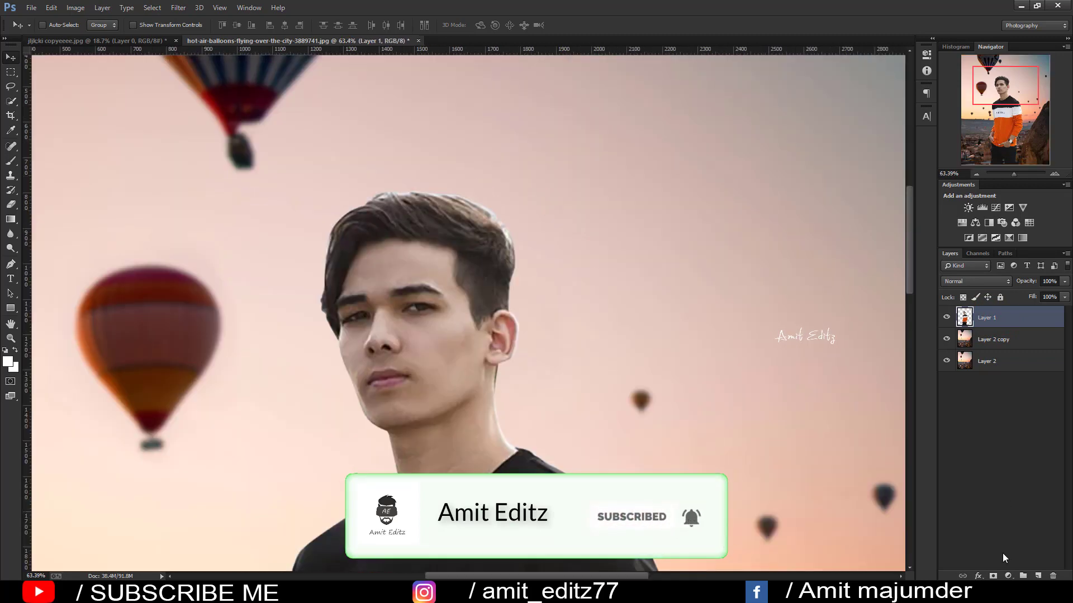
{"action": "left_click", "coordinate": [993, 576]}
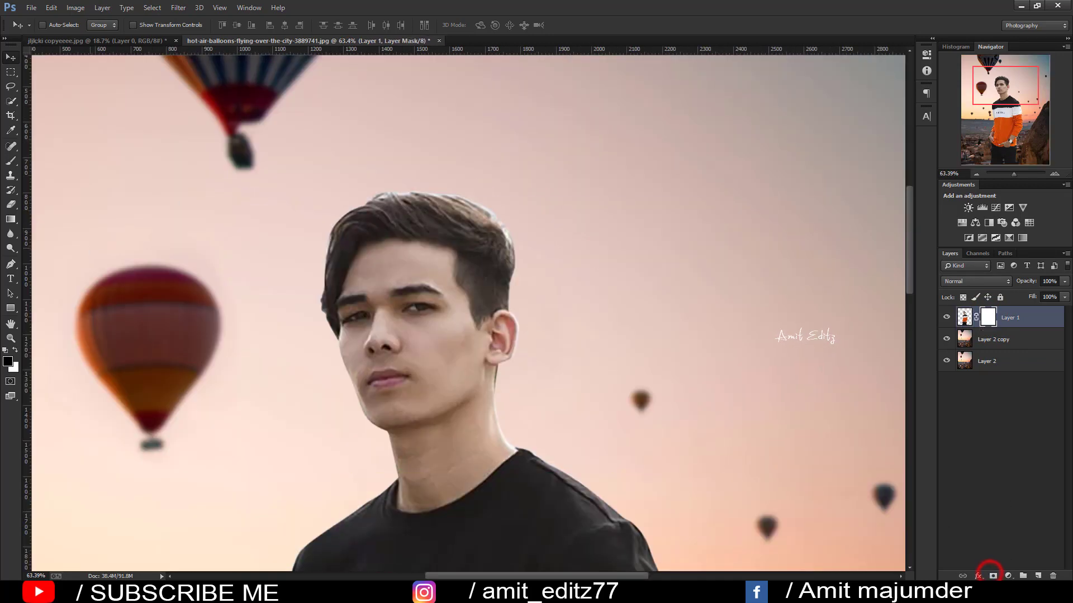
{"action": "left_click", "coordinate": [12, 162]}
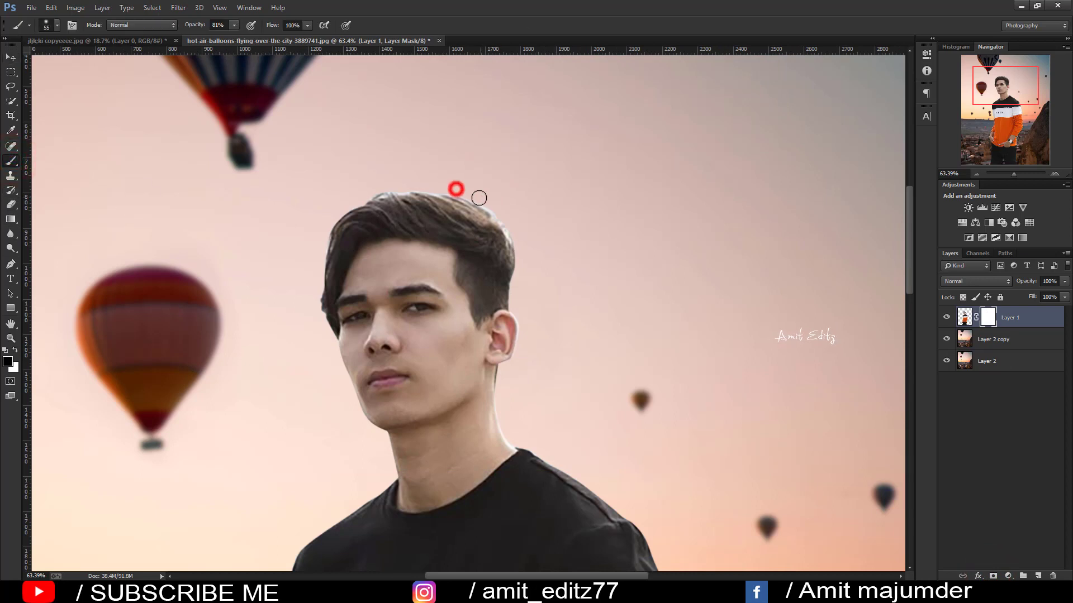
{"action": "left_click_drag", "start_coordinate": [479, 198], "coordinate": [512, 235]}
{"action": "left_click", "coordinate": [514, 235]}
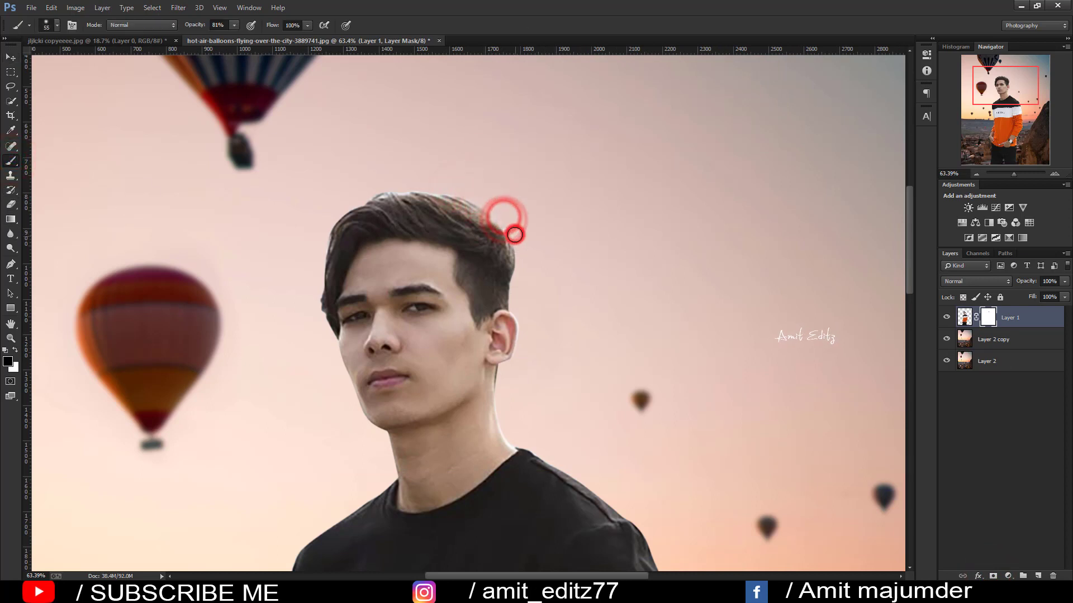
{"action": "left_click", "coordinate": [511, 229]}
Mask out the light fringe along the top of the man's hair and down to its back edge.
{"action": "left_click", "coordinate": [447, 188]}
{"action": "left_click", "coordinate": [437, 187]}
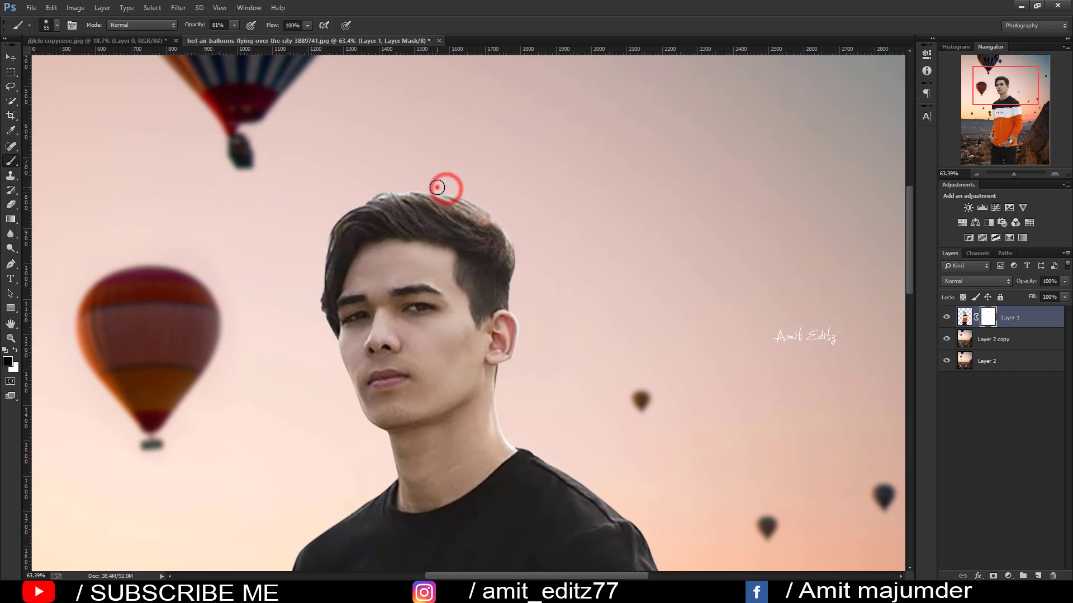
{"action": "left_click", "coordinate": [404, 187]}
{"action": "left_click", "coordinate": [377, 188]}
{"action": "left_click", "coordinate": [370, 193]}
{"action": "left_click", "coordinate": [392, 187]}
{"action": "left_click", "coordinate": [410, 188]}
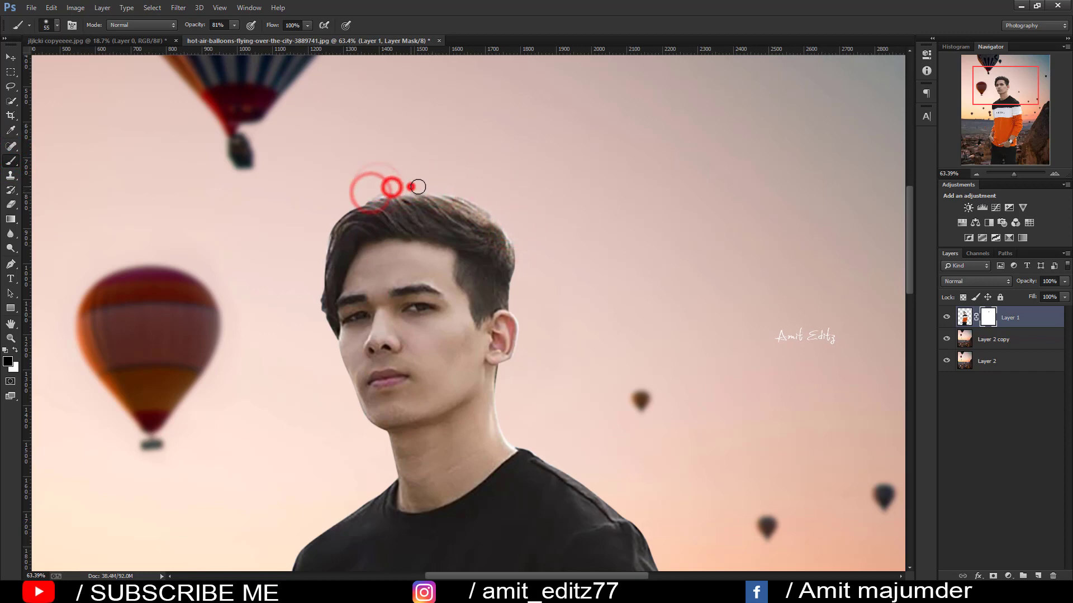
{"action": "mouse_move", "coordinate": [418, 187]}
{"action": "left_mouse_down"}
{"action": "mouse_move", "coordinate": [462, 190]}
{"action": "mouse_move", "coordinate": [504, 218]}
{"action": "mouse_move", "coordinate": [520, 251]}
{"action": "left_mouse_up"}
Mask out the remaining fringe on the front side of the hair, from the crown down to the temple.
{"action": "scroll", "coordinate": [447, 280], "scroll_direction": "down", "scroll_amount": 3}
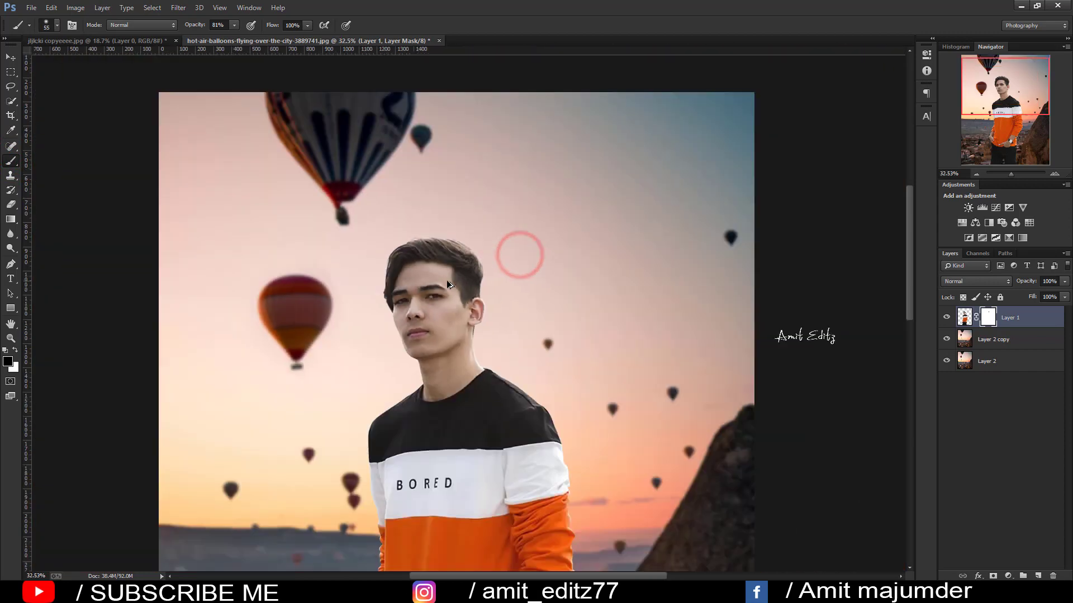
{"action": "scroll", "coordinate": [424, 230], "scroll_direction": "up", "scroll_amount": 3}
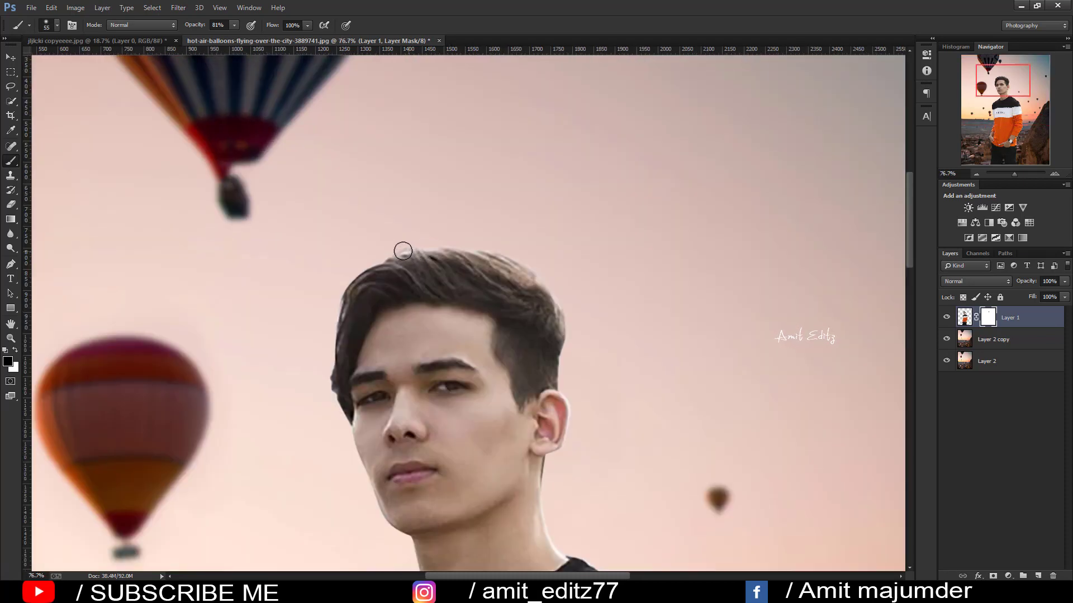
{"action": "mouse_move", "coordinate": [410, 247]}
{"action": "left_mouse_down"}
{"action": "mouse_move", "coordinate": [358, 264]}
{"action": "mouse_move", "coordinate": [333, 304]}
{"action": "left_mouse_up"}
{"action": "mouse_move", "coordinate": [326, 345]}
{"action": "left_mouse_down"}
{"action": "mouse_move", "coordinate": [317, 378]}
{"action": "mouse_move", "coordinate": [334, 418]}
{"action": "left_mouse_up"}
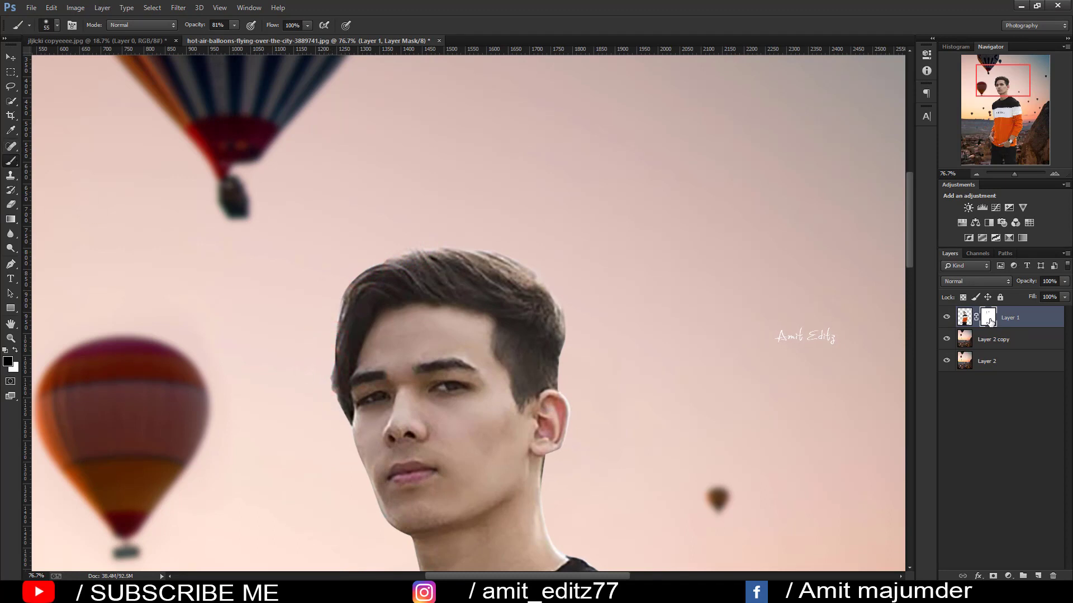
Apply the layer mask permanently to Layer 1.
{"action": "right_click", "coordinate": [989, 320]}
{"action": "left_click", "coordinate": [970, 354]}
{"action": "scroll", "coordinate": [605, 372], "scroll_direction": "down", "scroll_amount": 3}
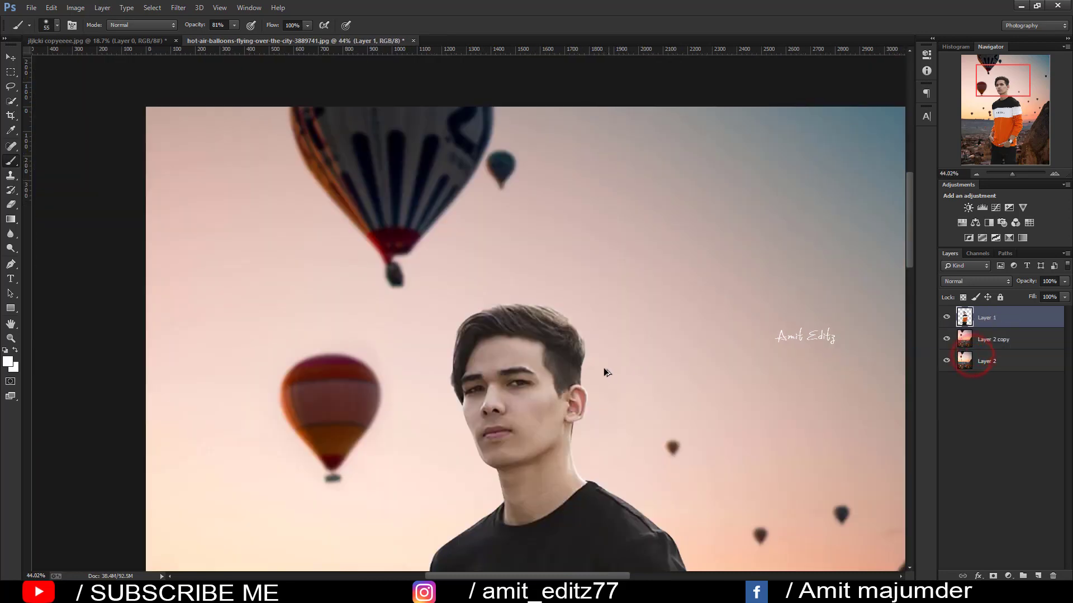
{"action": "scroll", "coordinate": [604, 368], "scroll_direction": "down", "scroll_amount": 3}
{"action": "scroll", "coordinate": [456, 197], "scroll_direction": "up", "scroll_amount": 4}
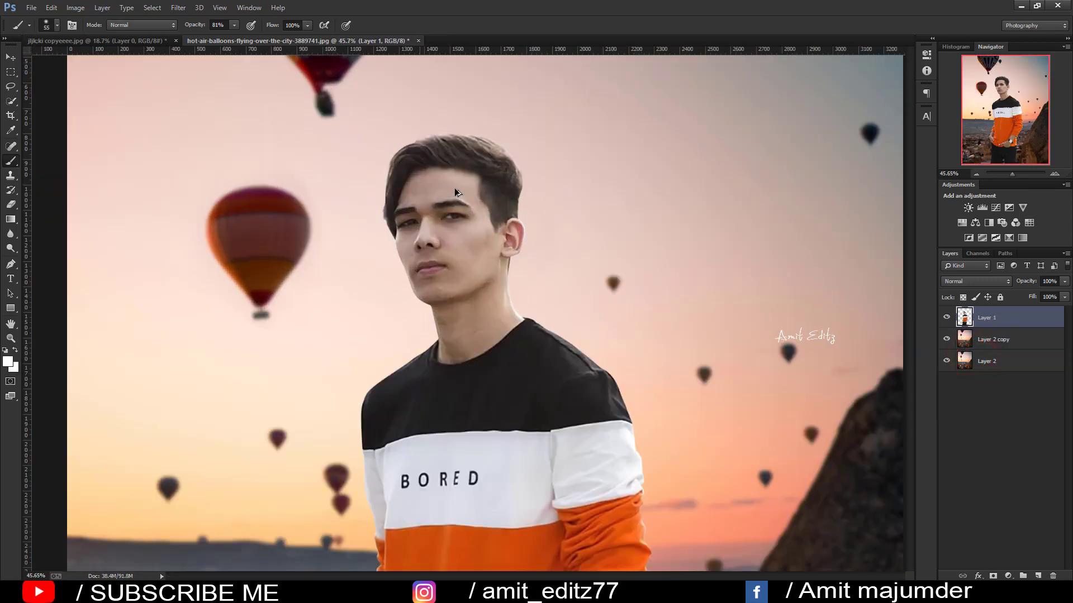
Smooth the skin on the man's forehead, cheeks and neck with the Mixer Brush at Wet 16%, Load 12%, Mix 100% and Flow 100%.
{"action": "right_click", "coordinate": [10, 161]}
{"action": "left_click", "coordinate": [42, 191]}
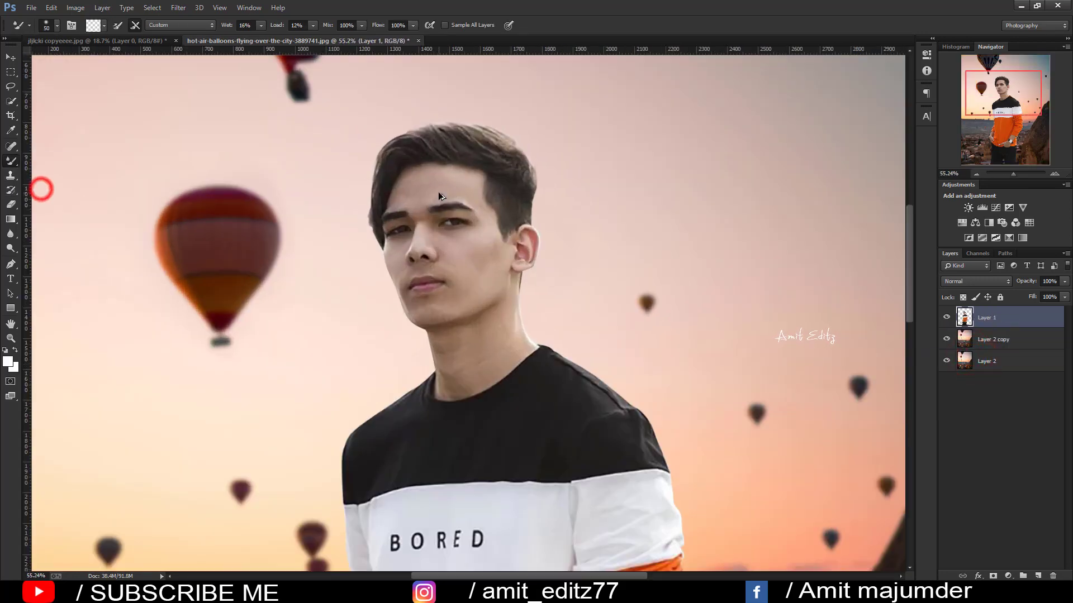
{"action": "scroll", "coordinate": [405, 191], "scroll_direction": "up", "scroll_amount": 2}
{"action": "mouse_move", "coordinate": [410, 190]}
{"action": "left_mouse_down"}
{"action": "mouse_move", "coordinate": [397, 193]}
{"action": "mouse_move", "coordinate": [462, 187]}
{"action": "left_mouse_up"}
{"action": "mouse_move", "coordinate": [491, 296]}
{"action": "left_mouse_down"}
{"action": "mouse_move", "coordinate": [452, 268]}
{"action": "mouse_move", "coordinate": [488, 299]}
{"action": "left_mouse_up"}
{"action": "right_click", "coordinate": [469, 275], "text": "alt"}
{"action": "mouse_move", "coordinate": [407, 272]}
{"action": "left_mouse_down"}
{"action": "mouse_move", "coordinate": [413, 253]}
{"action": "mouse_move", "coordinate": [377, 299]}
{"action": "left_mouse_up"}
{"action": "mouse_move", "coordinate": [422, 376]}
{"action": "left_mouse_down"}
{"action": "mouse_move", "coordinate": [407, 363]}
{"action": "mouse_move", "coordinate": [463, 359]}
{"action": "left_mouse_up"}
{"action": "right_click", "coordinate": [514, 402], "text": "alt"}
{"action": "mouse_move", "coordinate": [483, 426]}
{"action": "left_mouse_down"}
{"action": "mouse_move", "coordinate": [450, 412]}
{"action": "mouse_move", "coordinate": [455, 446]}
{"action": "mouse_move", "coordinate": [452, 436]}
{"action": "mouse_move", "coordinate": [477, 467]}
{"action": "mouse_move", "coordinate": [493, 446]}
{"action": "left_mouse_up"}
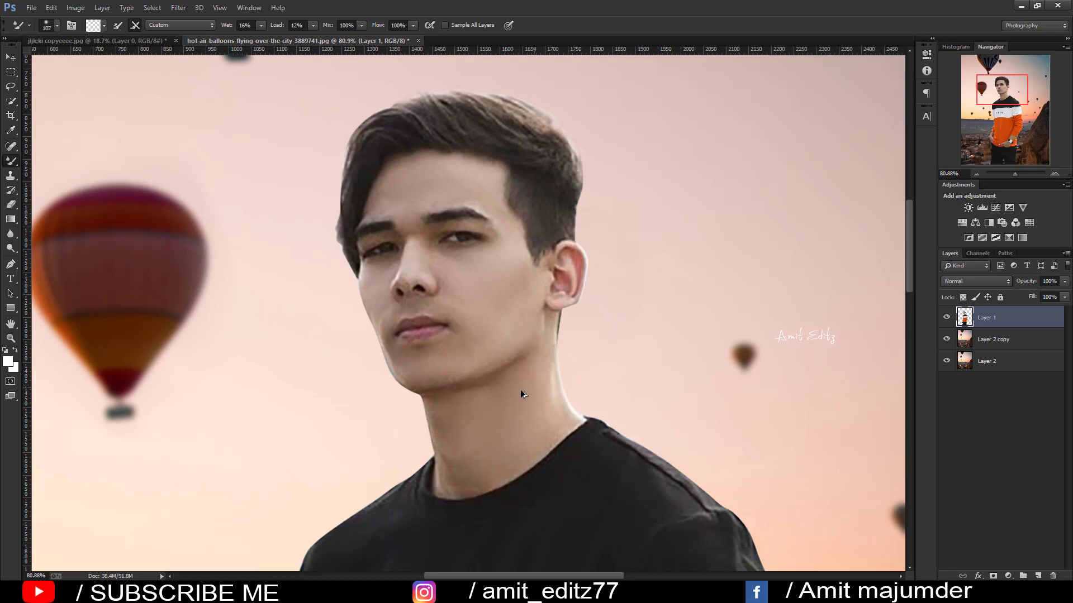
{"action": "key", "text": "ctrl+0"}
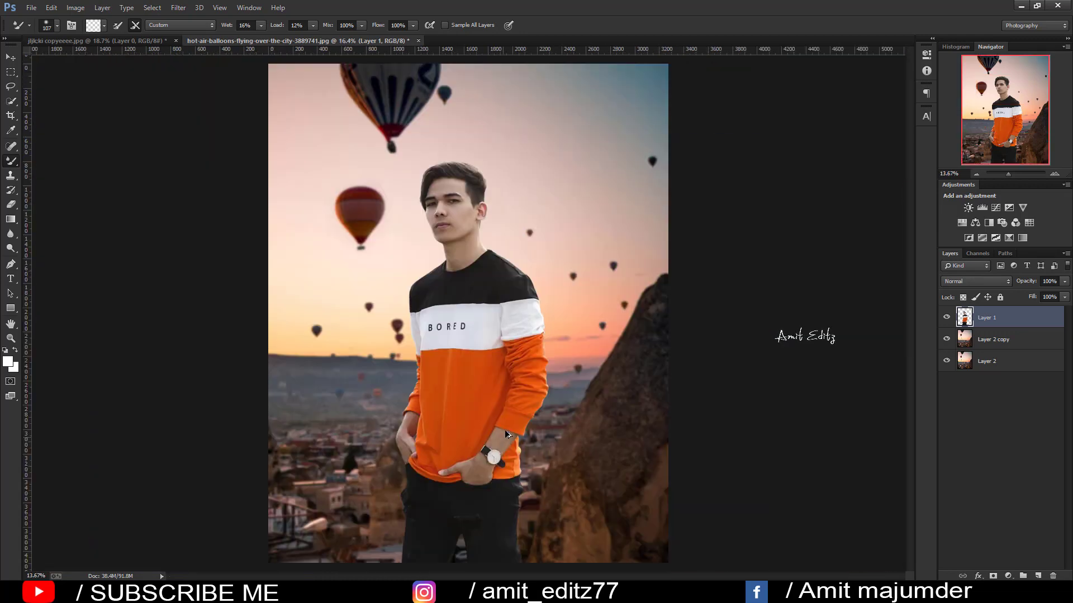
{"action": "scroll", "coordinate": [506, 433], "scroll_direction": "up", "scroll_amount": 2}
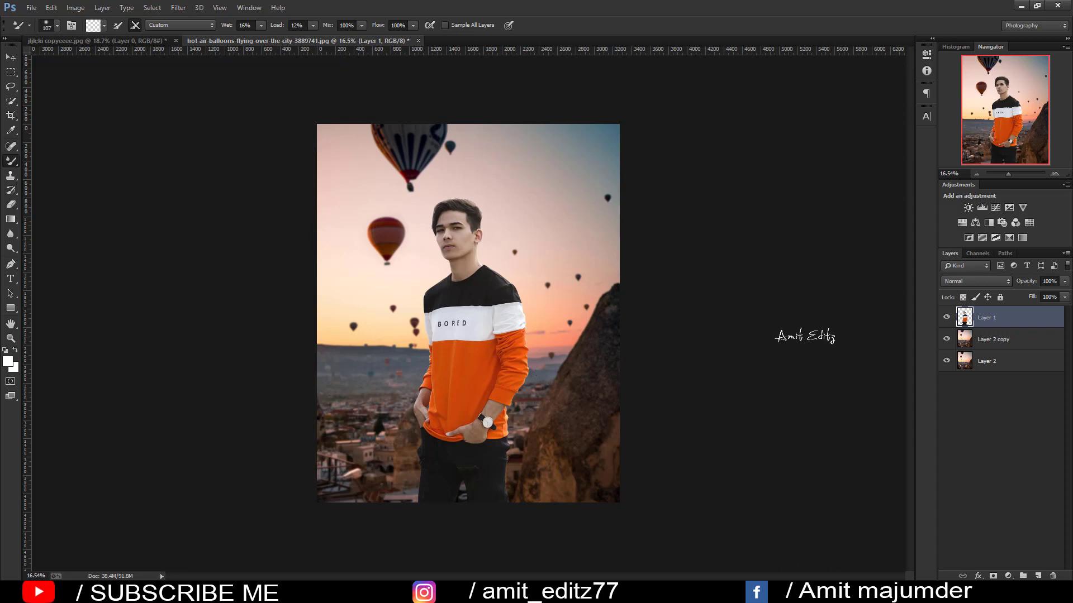
Create a new layer above Layer 1 in Overlay mode, with the man's outline from Layer 1 loaded as a selection.
{"action": "left_click", "coordinate": [1038, 576]}
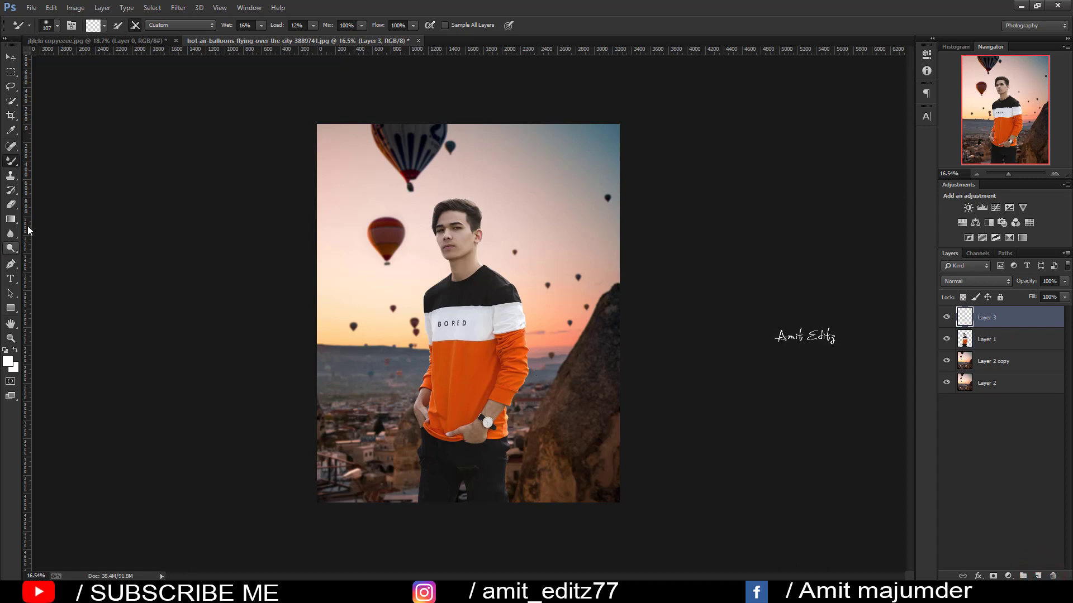
{"action": "right_click", "coordinate": [12, 165]}
{"action": "left_click", "coordinate": [34, 160]}
{"action": "scroll", "coordinate": [640, 184], "scroll_direction": "up", "scroll_amount": 1}
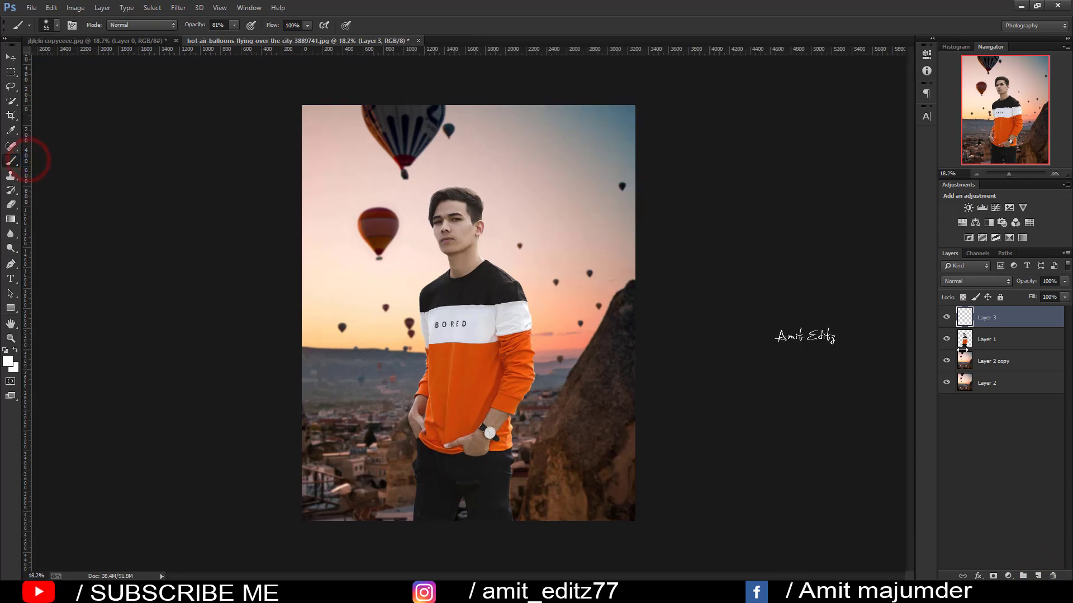
{"action": "left_click", "coordinate": [965, 339], "text": "ctrl"}
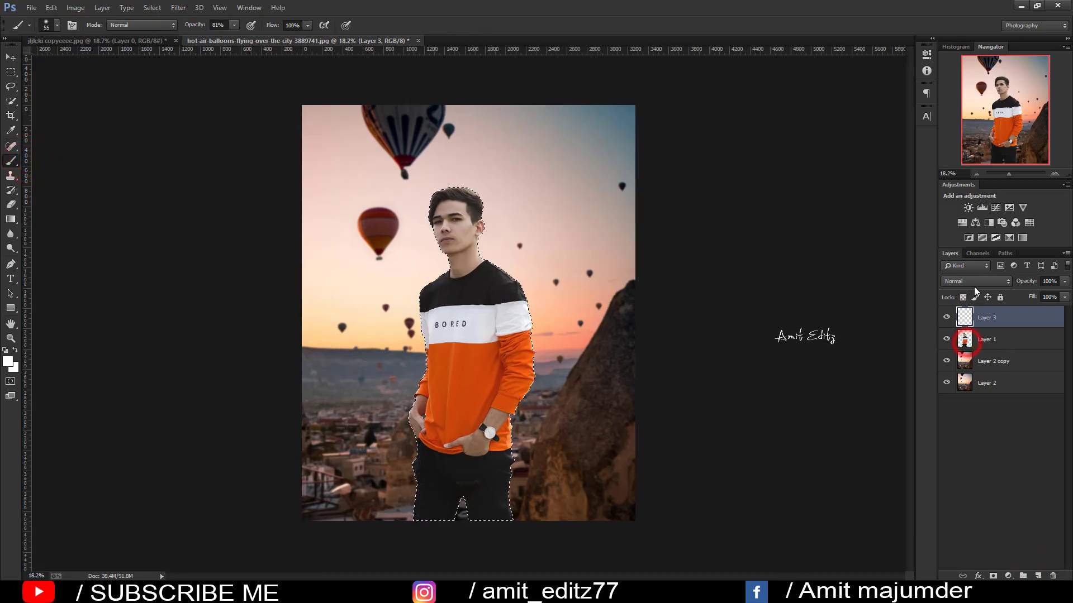
{"action": "left_click", "coordinate": [975, 282]}
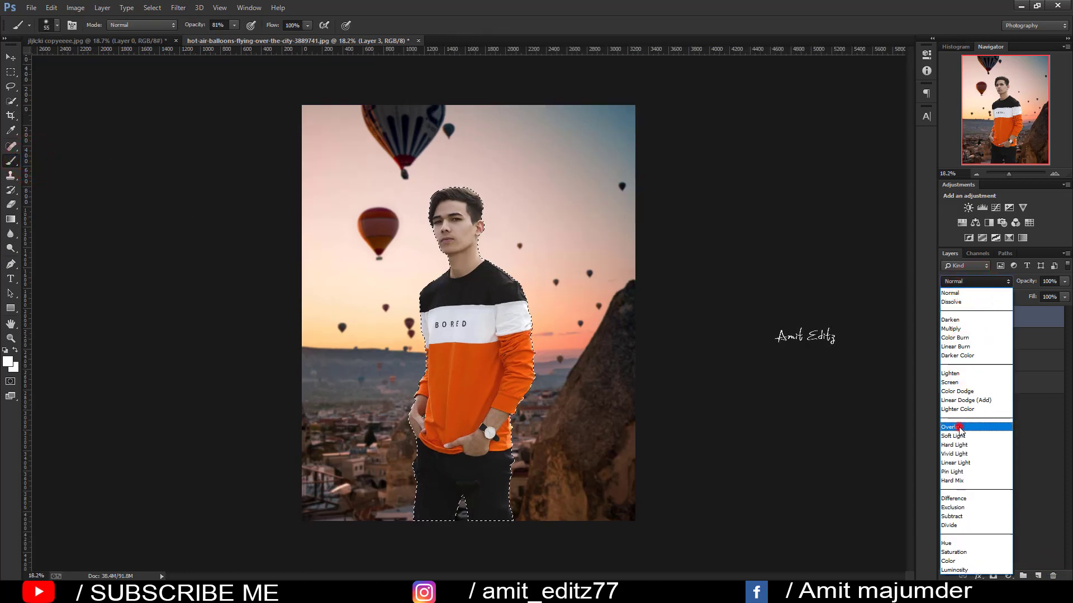
{"action": "left_click", "coordinate": [957, 427]}
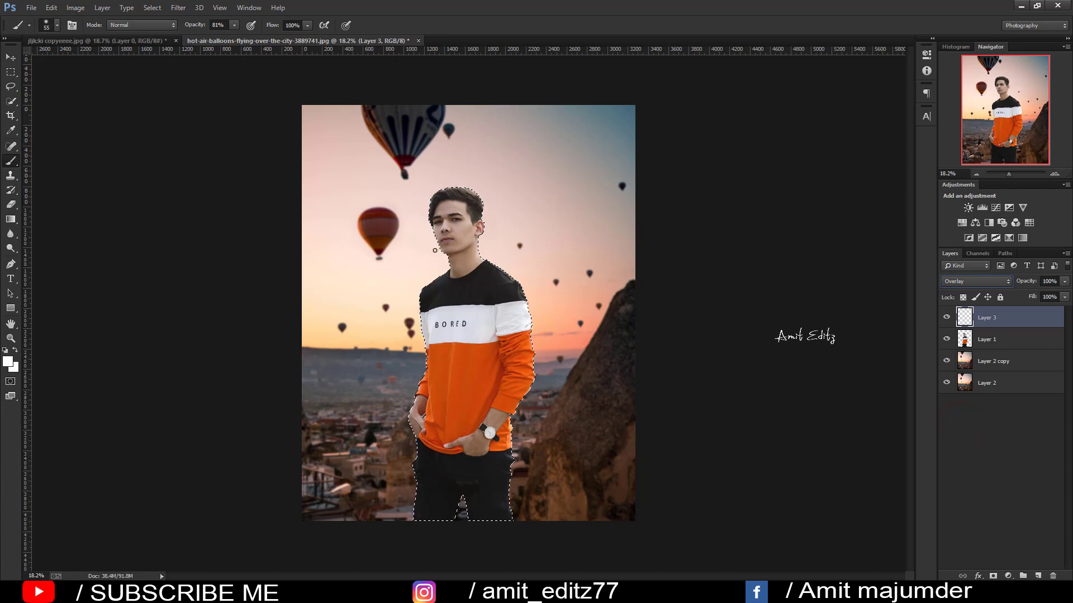
Sample the pale pink sky beside the man's chin as brush colour and set the Brush to size 220 and 37% opacity.
{"action": "left_click", "coordinate": [14, 59]}
{"action": "scroll", "coordinate": [481, 281], "scroll_direction": "up", "scroll_amount": 4}
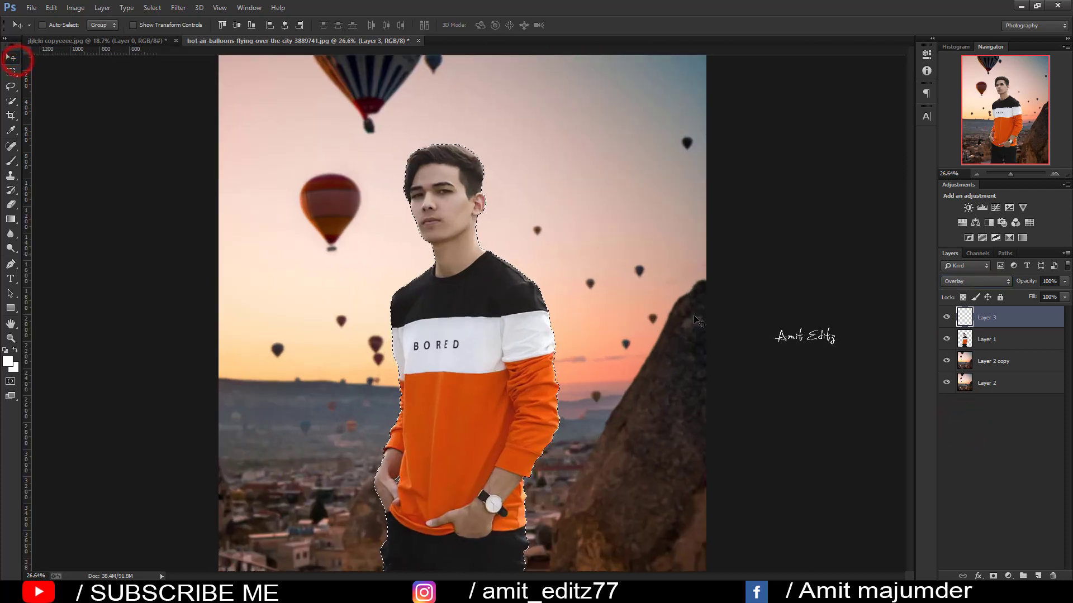
{"action": "left_click", "coordinate": [12, 161]}
{"action": "left_click", "coordinate": [15, 165]}
{"action": "left_click", "coordinate": [414, 246], "text": "alt"}
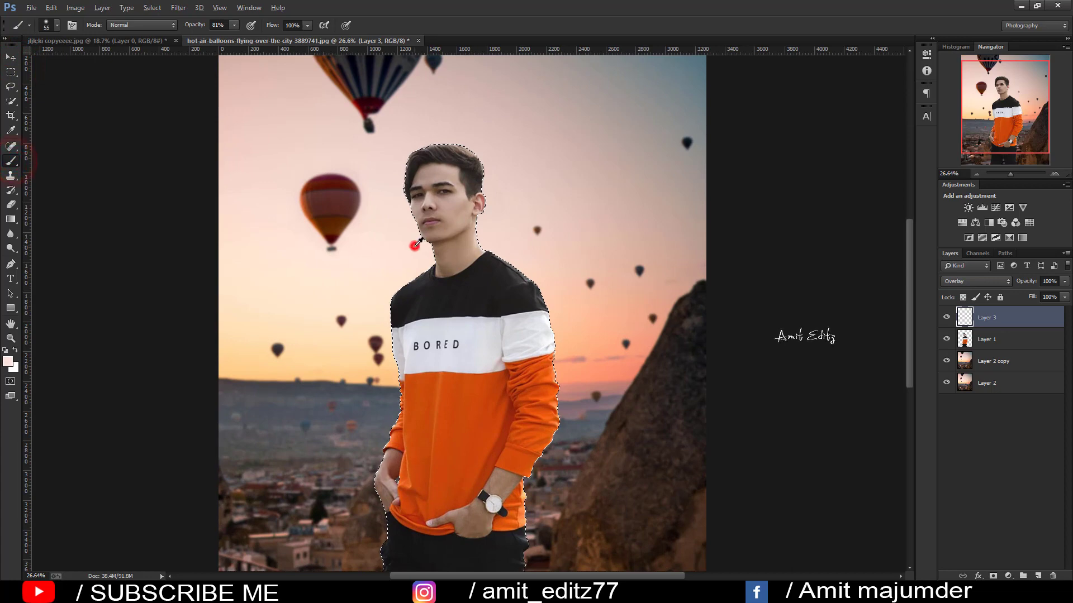
{"action": "mouse_move", "coordinate": [414, 247]}
{"action": "left_mouse_down"}
{"action": "mouse_move", "coordinate": [420, 226]}
{"action": "mouse_move", "coordinate": [402, 211]}
{"action": "mouse_move", "coordinate": [414, 249]}
{"action": "left_mouse_up"}
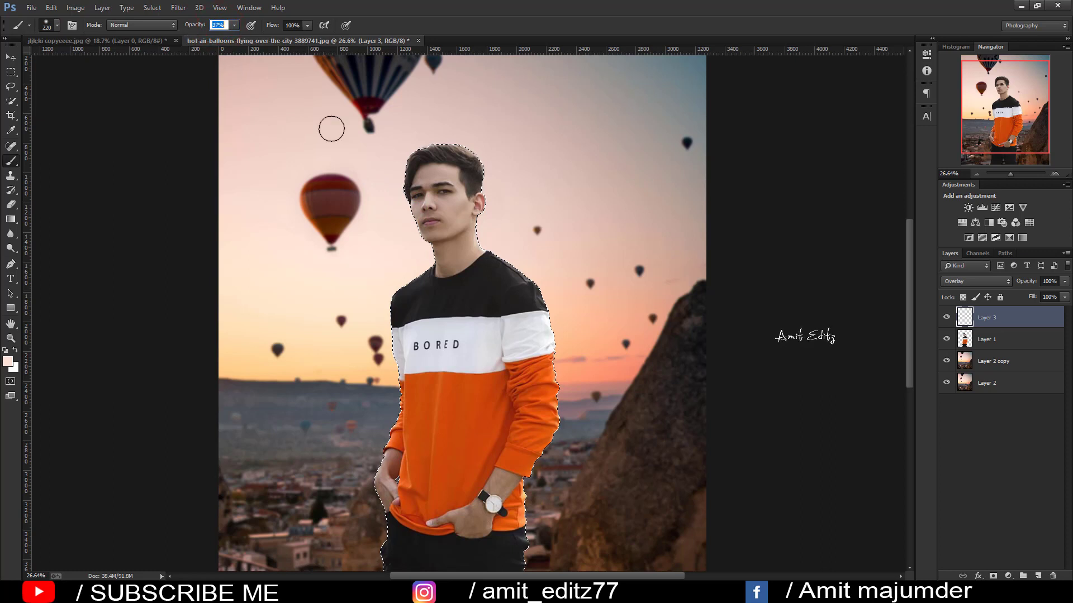
Paint soft pink light on Layer 3 along the edges of the man's face, shoulders and sleeves, and clear the selection.
{"action": "left_click_drag", "start_coordinate": [402, 229], "coordinate": [416, 263]}
{"action": "left_click", "coordinate": [413, 254]}
{"action": "mouse_move", "coordinate": [427, 253]}
{"action": "left_mouse_down"}
{"action": "mouse_move", "coordinate": [414, 277]}
{"action": "mouse_move", "coordinate": [421, 259]}
{"action": "mouse_move", "coordinate": [405, 279]}
{"action": "mouse_move", "coordinate": [429, 260]}
{"action": "mouse_move", "coordinate": [368, 302]}
{"action": "mouse_move", "coordinate": [389, 297]}
{"action": "mouse_move", "coordinate": [390, 283]}
{"action": "mouse_move", "coordinate": [379, 316]}
{"action": "left_mouse_up"}
{"action": "left_click", "coordinate": [370, 300]}
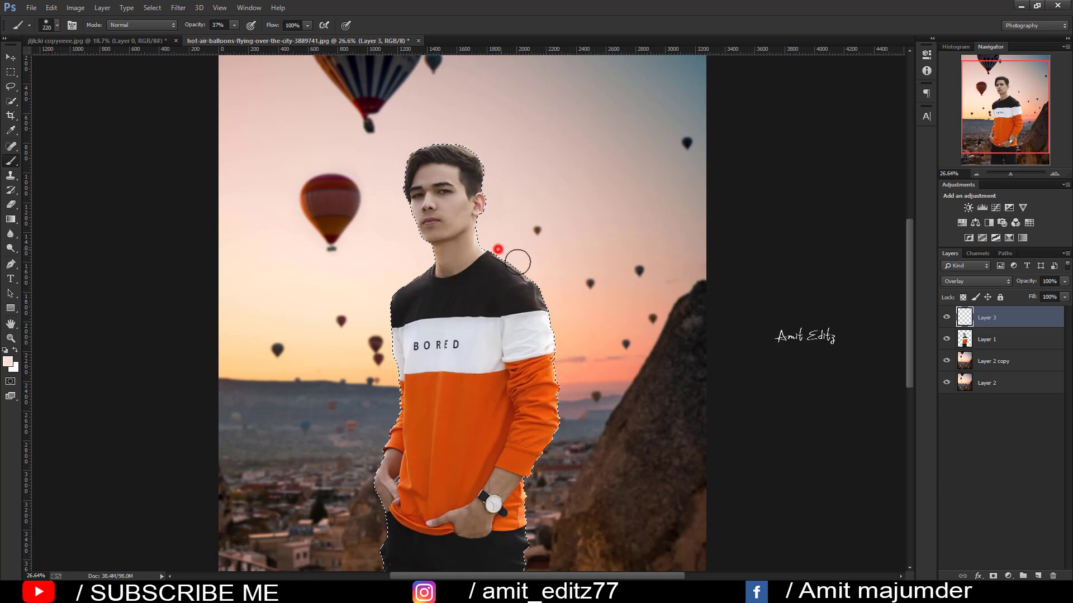
{"action": "left_click_drag", "start_coordinate": [556, 305], "coordinate": [572, 422]}
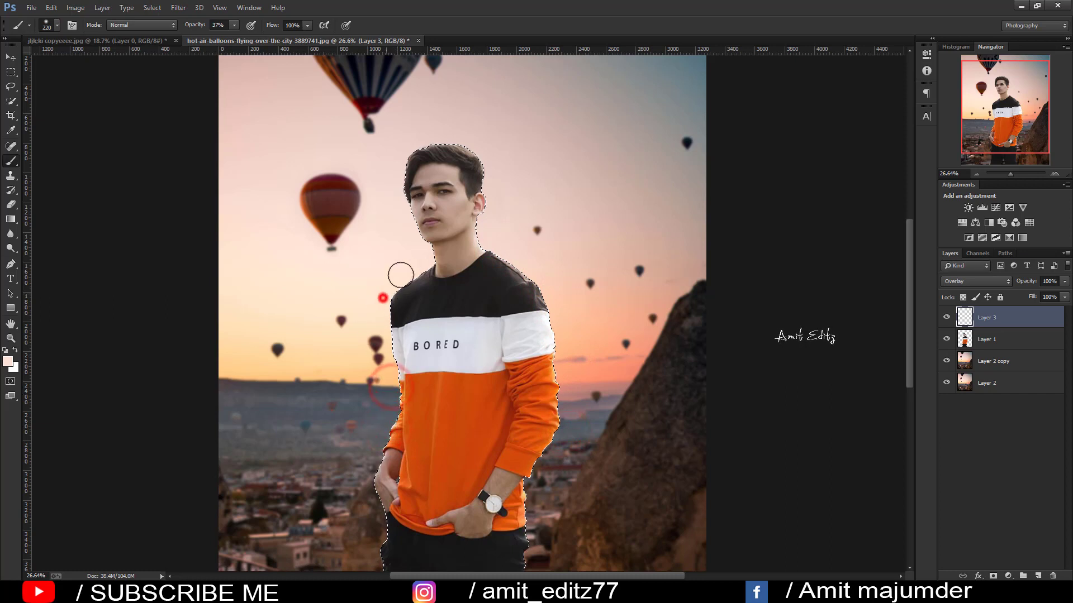
{"action": "mouse_move", "coordinate": [401, 219]}
{"action": "left_mouse_down"}
{"action": "mouse_move", "coordinate": [397, 177]}
{"action": "mouse_move", "coordinate": [391, 232]}
{"action": "left_mouse_up"}
{"action": "mouse_move", "coordinate": [391, 185]}
{"action": "left_mouse_down"}
{"action": "mouse_move", "coordinate": [421, 133]}
{"action": "mouse_move", "coordinate": [394, 181]}
{"action": "mouse_move", "coordinate": [402, 249]}
{"action": "left_mouse_up"}
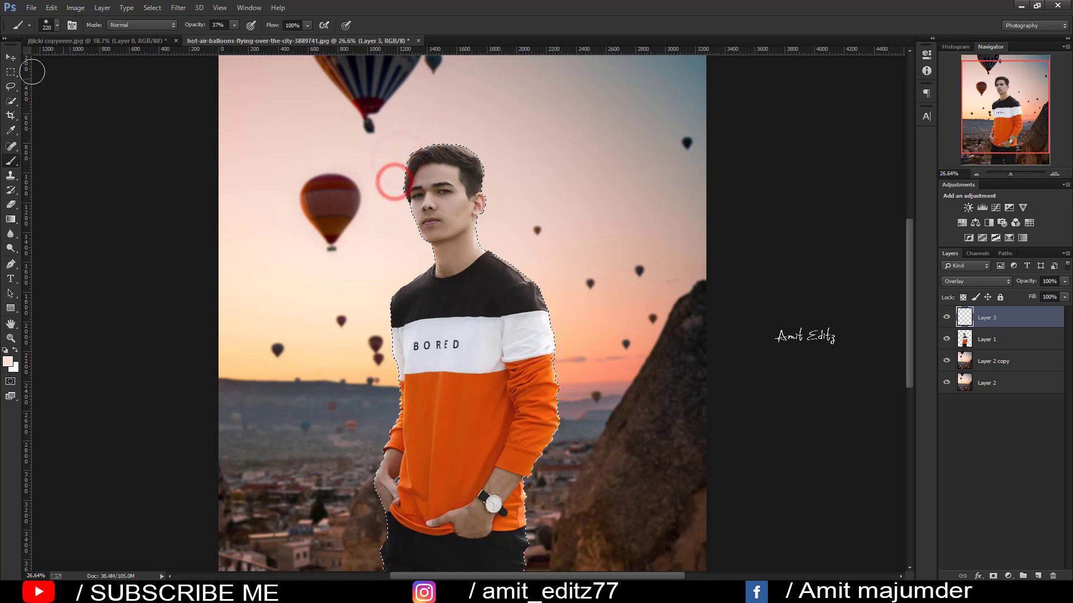
{"action": "left_click", "coordinate": [11, 57]}
{"action": "key", "text": "ctrl+d"}
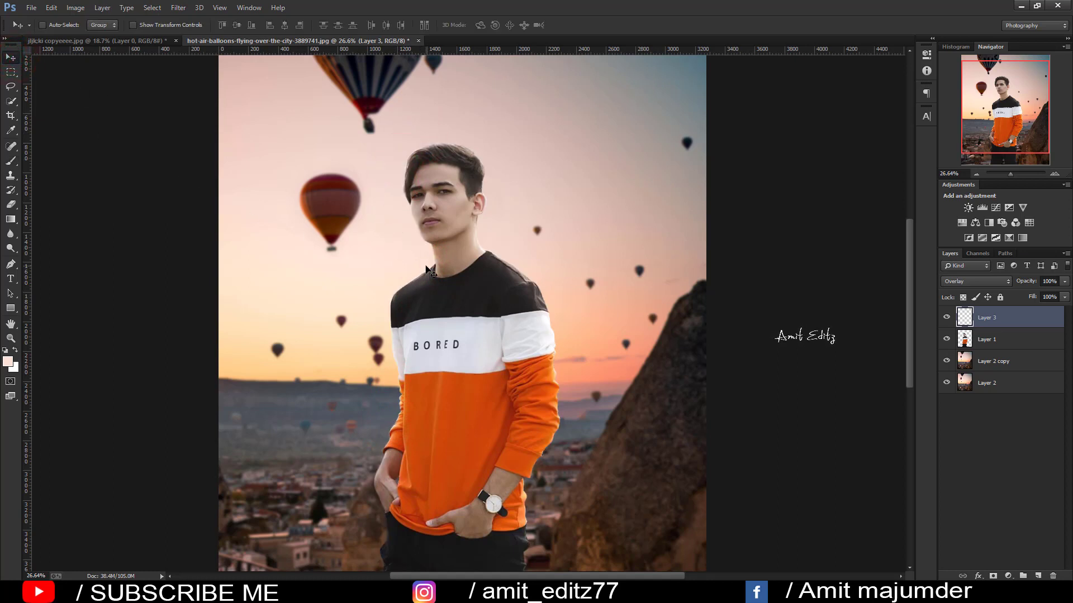
{"action": "scroll", "coordinate": [428, 269], "scroll_direction": "down", "scroll_amount": 3}
{"action": "scroll", "coordinate": [428, 270], "scroll_direction": "up", "scroll_amount": 2}
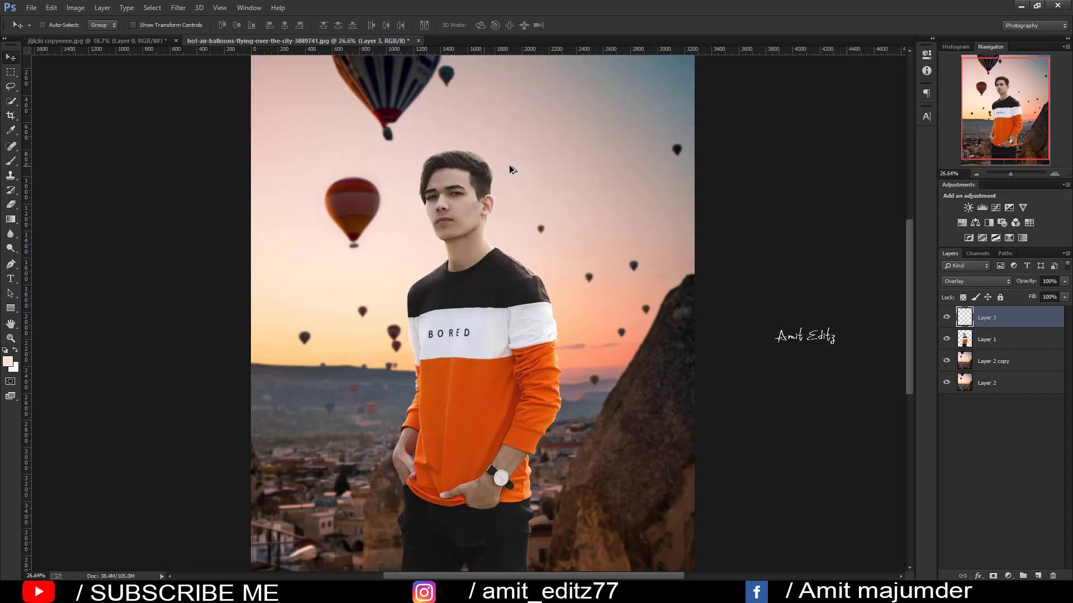
{"action": "scroll", "coordinate": [510, 168], "scroll_direction": "up", "scroll_amount": 2}
{"action": "scroll", "coordinate": [509, 168], "scroll_direction": "down", "scroll_amount": 4}
{"action": "scroll", "coordinate": [509, 170], "scroll_direction": "up", "scroll_amount": 1}
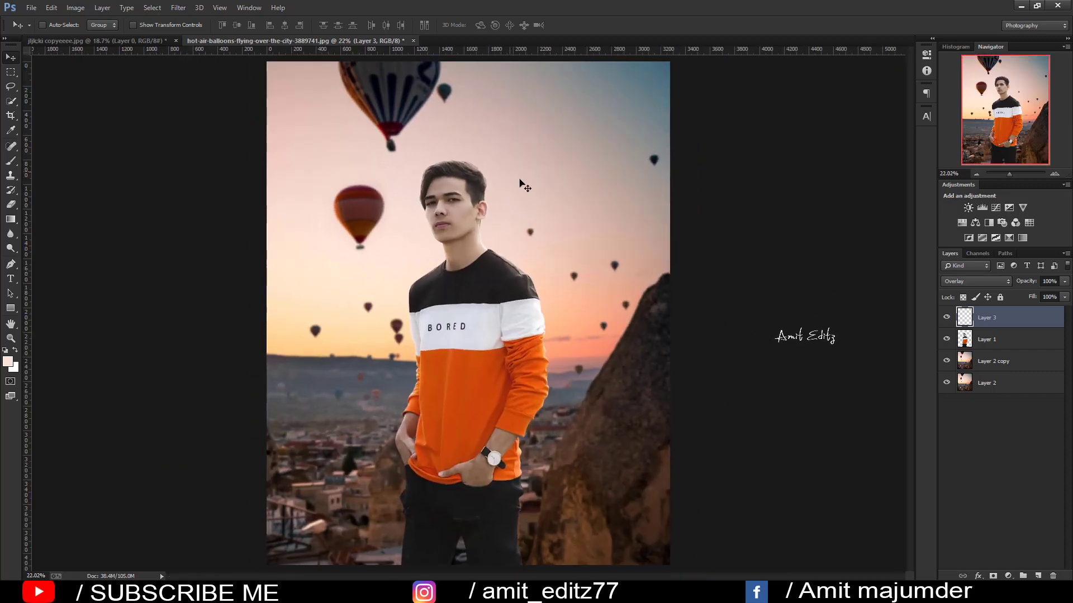
{"action": "scroll", "coordinate": [467, 190], "scroll_direction": "up", "scroll_amount": 1}
{"action": "scroll", "coordinate": [467, 190], "scroll_direction": "down", "scroll_amount": 2}
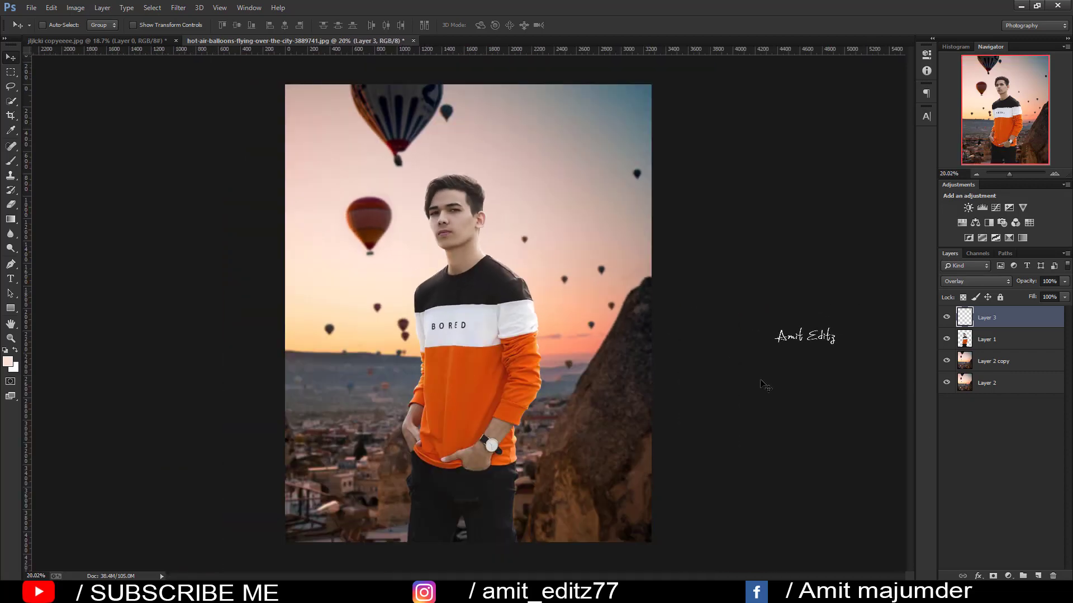
Merge all visible layers into one and crop the full image to a 4:5 ratio.
{"action": "right_click", "coordinate": [1001, 330]}
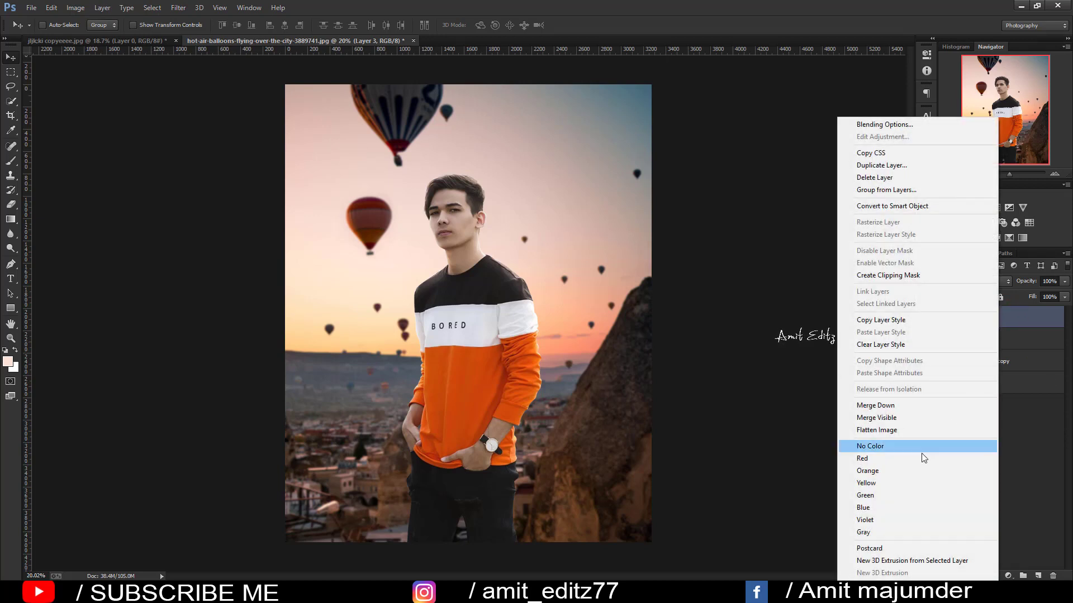
{"action": "left_click", "coordinate": [906, 414]}
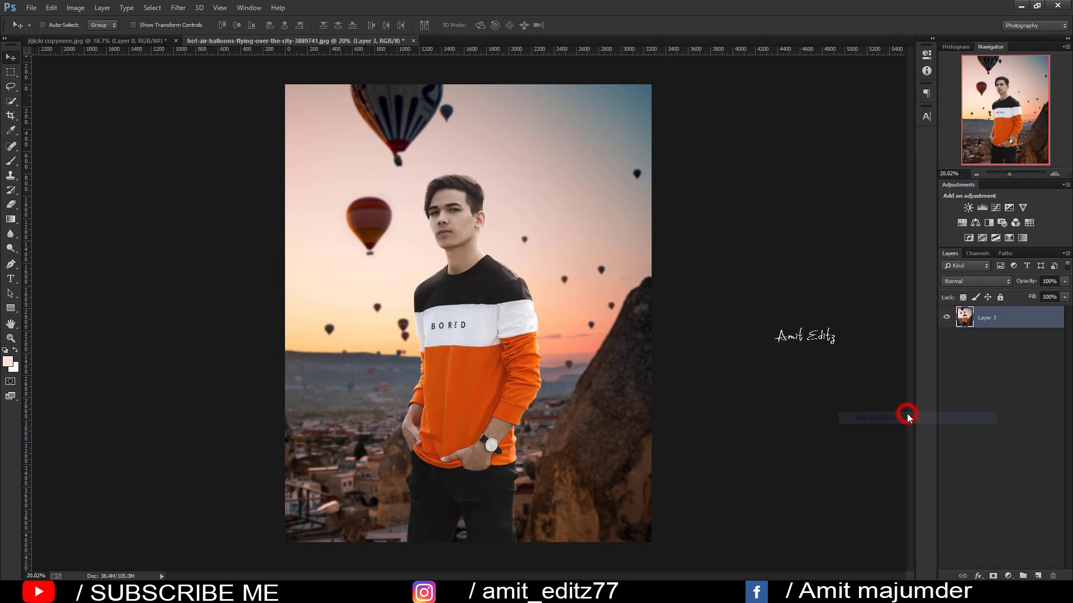
{"action": "left_click", "coordinate": [11, 115]}
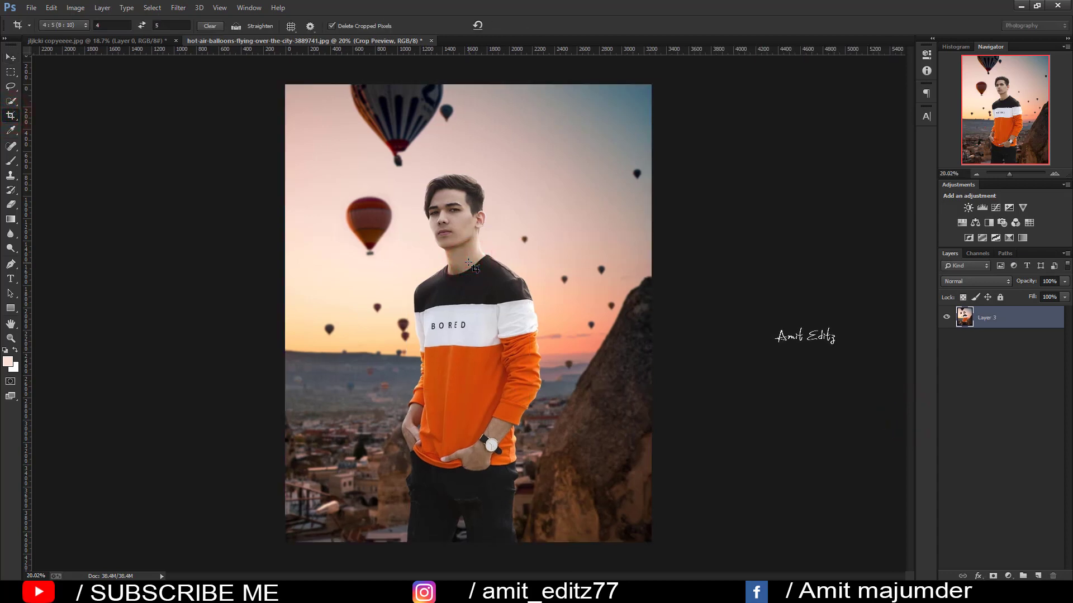
{"action": "key", "text": "Return"}
{"action": "left_click", "coordinate": [11, 56]}
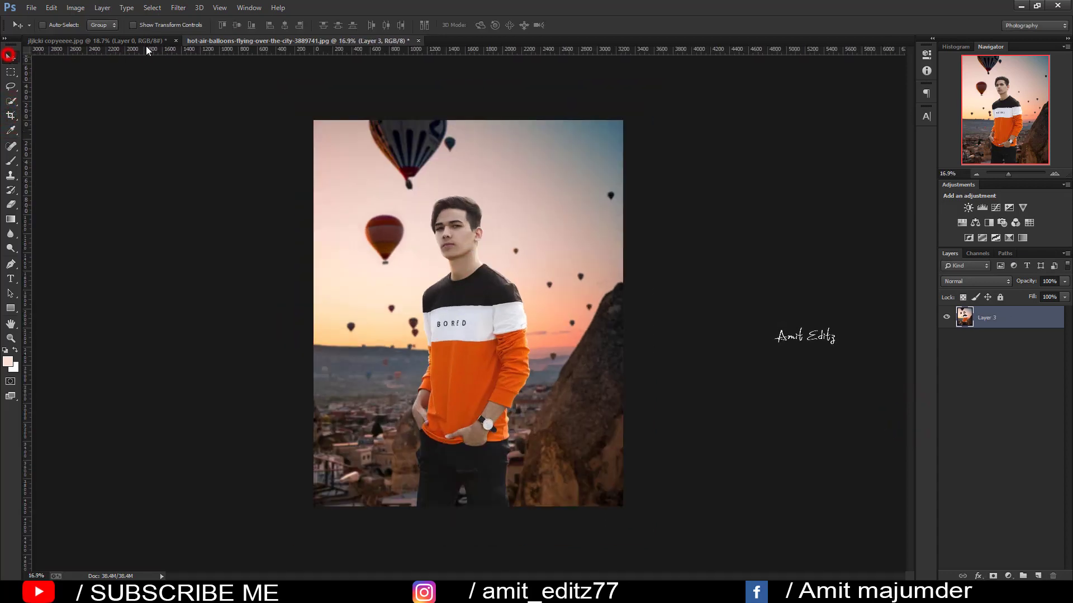
Open the Camera Raw filter and set Contrast +8, Shadows +9, Whites +17, Blacks +22, Clarity +8 and Vibrance +2.
{"action": "left_click", "coordinate": [179, 7]}
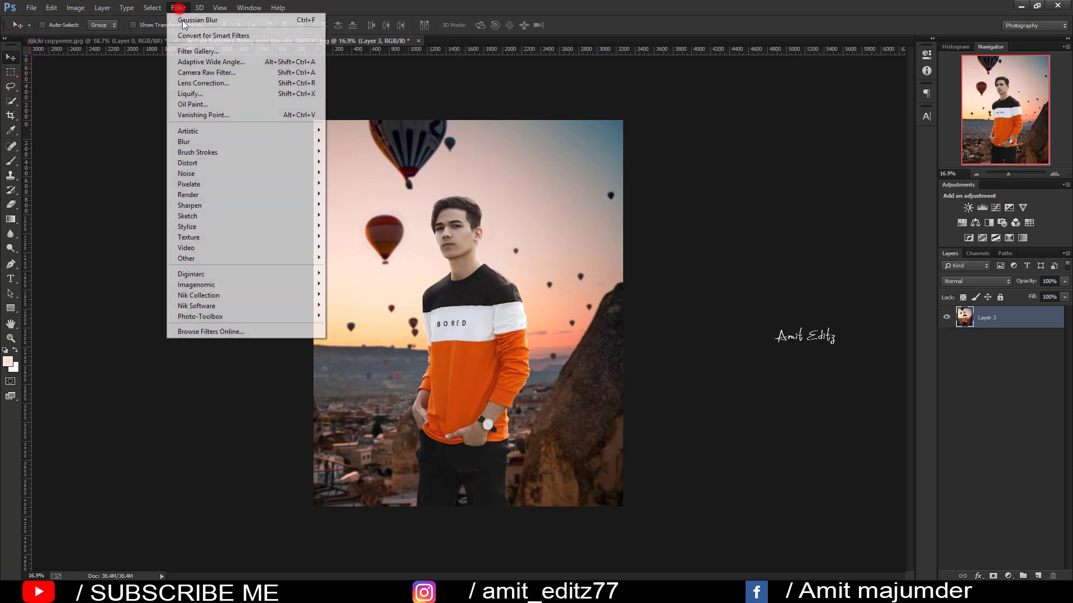
{"action": "left_click", "coordinate": [195, 72]}
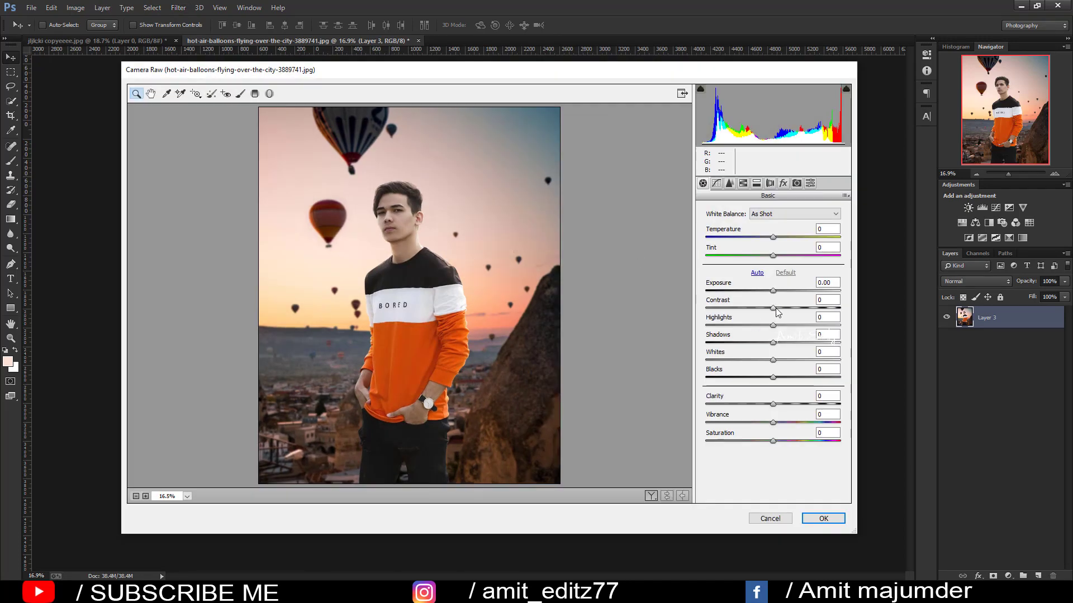
{"action": "left_click", "coordinate": [777, 308]}
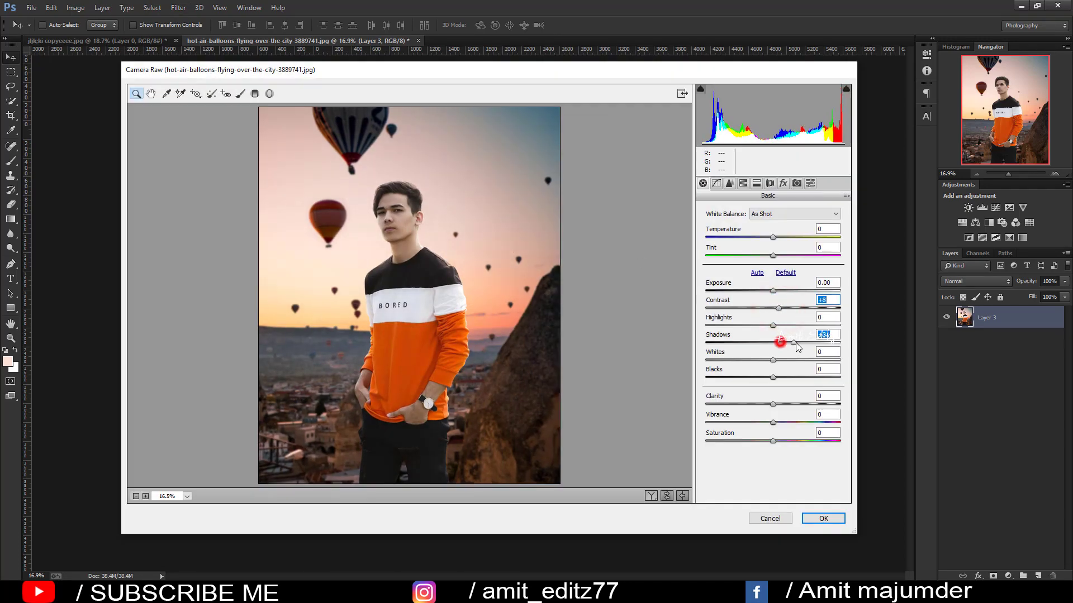
{"action": "mouse_move", "coordinate": [798, 346]}
{"action": "left_mouse_down"}
{"action": "mouse_move", "coordinate": [779, 343]}
{"action": "mouse_move", "coordinate": [753, 360]}
{"action": "mouse_move", "coordinate": [784, 360]}
{"action": "mouse_move", "coordinate": [774, 423]}
{"action": "left_mouse_up"}
{"action": "left_click", "coordinate": [771, 377]}
Adjust the HSL colours, setting Oranges luminance to +7 and Aquas hue to +9.
{"action": "left_click", "coordinate": [743, 184]}
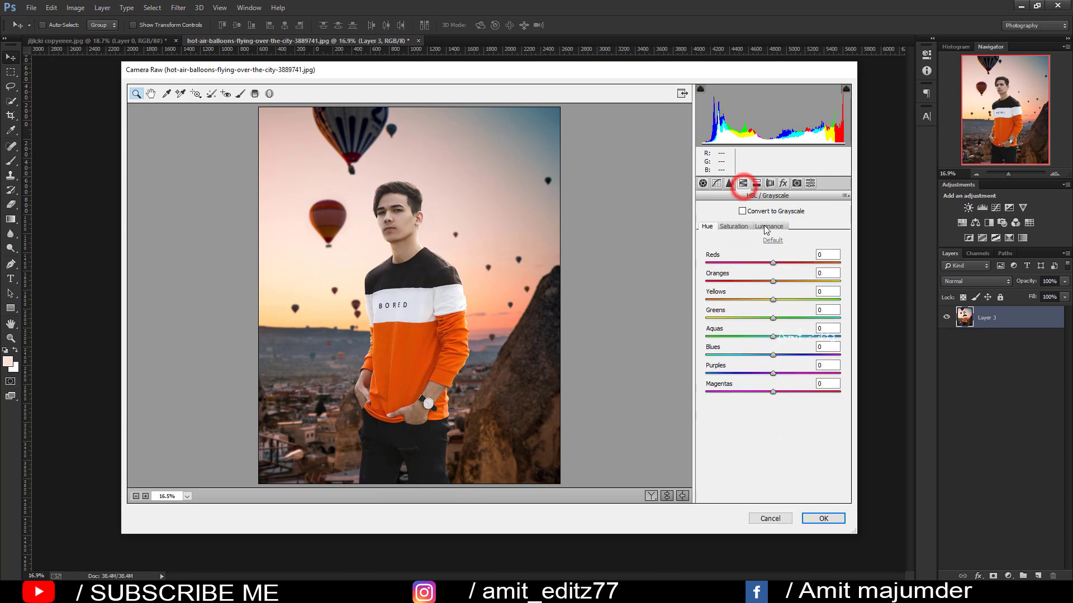
{"action": "left_click", "coordinate": [768, 226]}
{"action": "left_click_drag", "start_coordinate": [773, 280], "coordinate": [779, 286]}
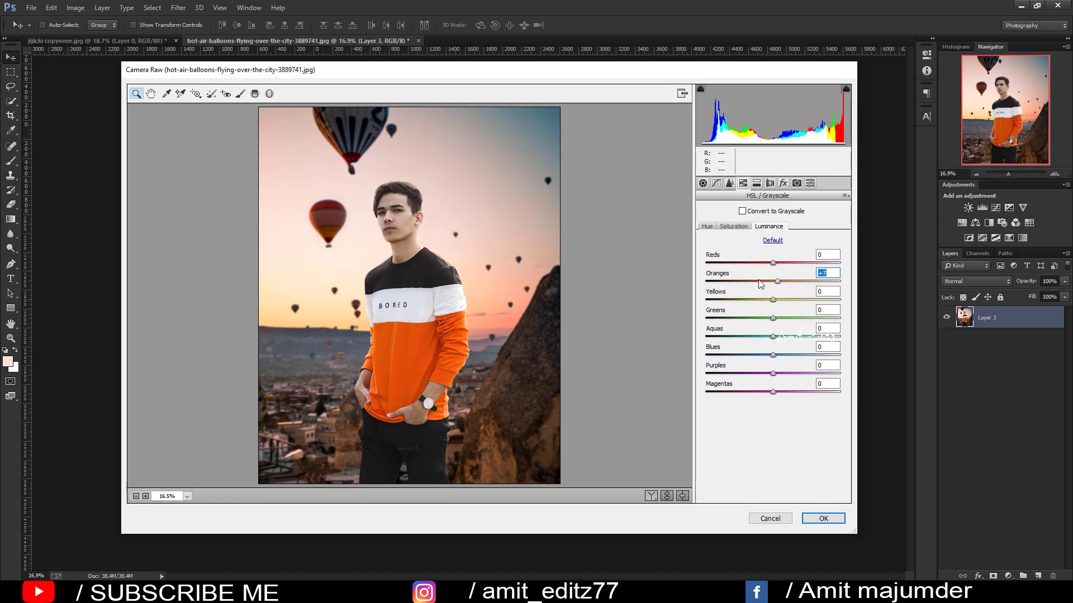
{"action": "left_click", "coordinate": [707, 227]}
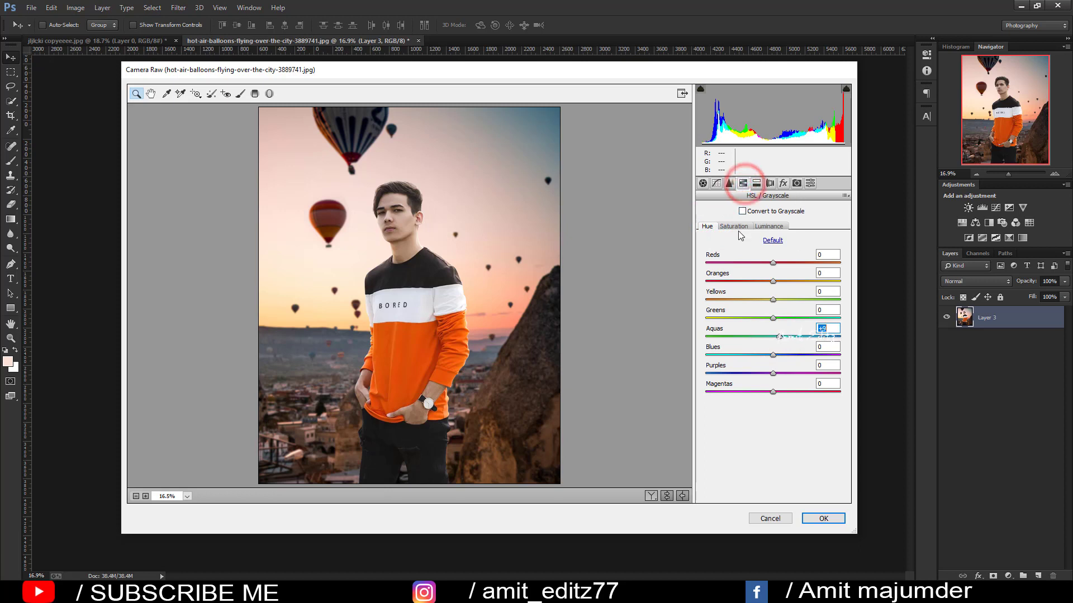
Tint the highlights with Split Toning at Hue 36 and Saturation 6.
{"action": "left_click", "coordinate": [771, 183]}
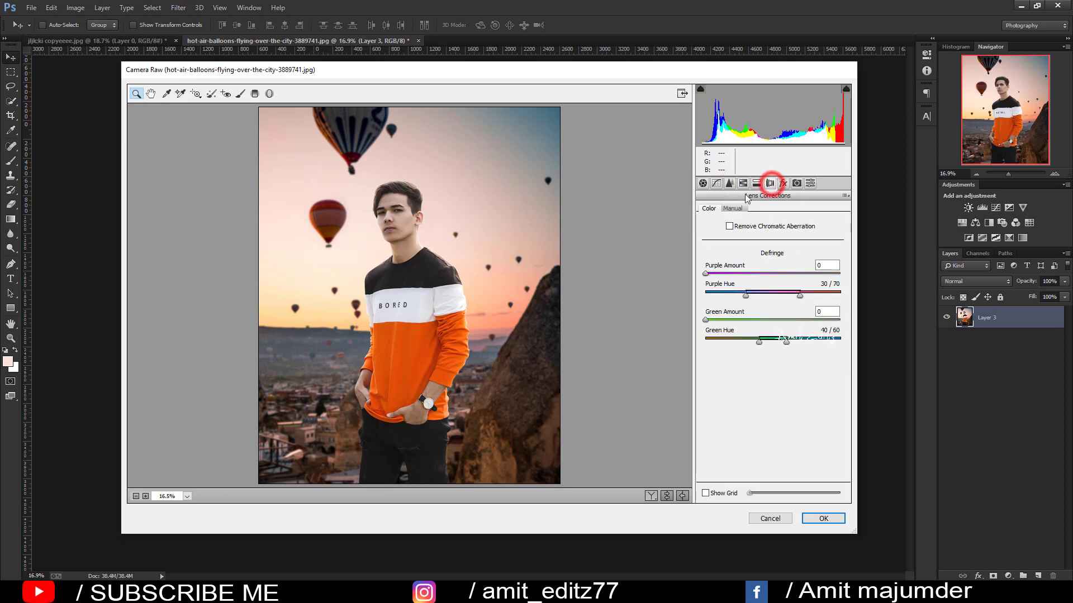
{"action": "left_click", "coordinate": [756, 183]}
{"action": "left_click_drag", "start_coordinate": [717, 226], "coordinate": [738, 243]}
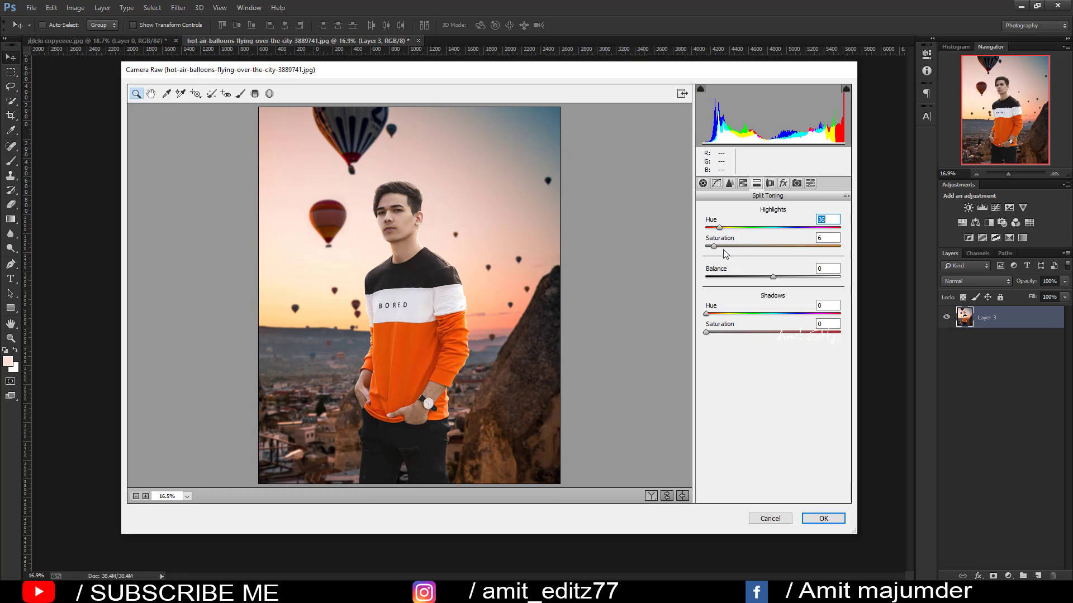
Raise the sharpening amount slightly and fine-tune the basic shadow and clarity settings.
{"action": "left_click", "coordinate": [730, 186]}
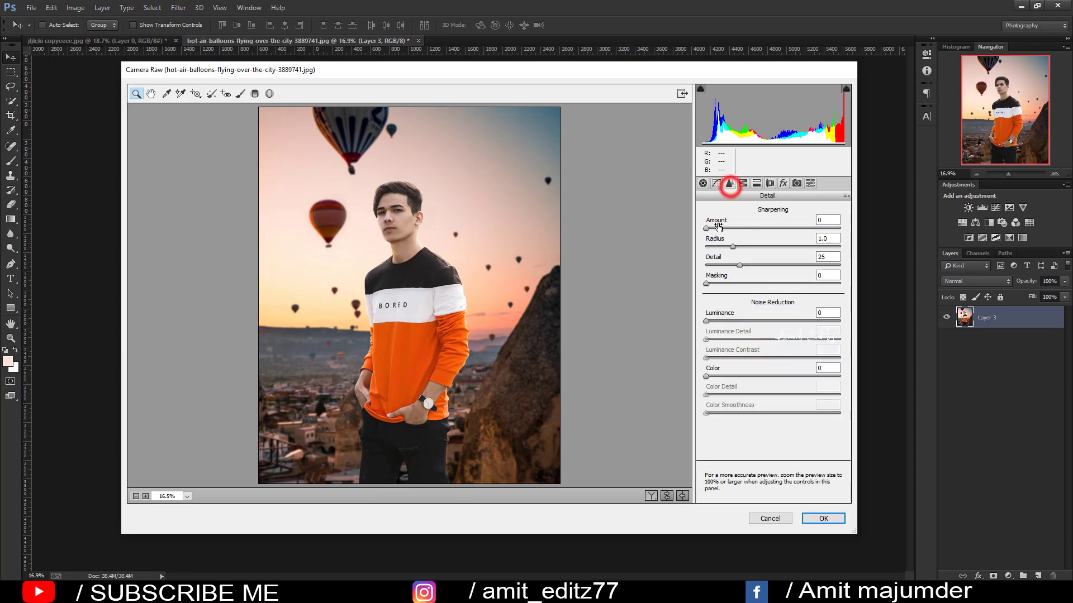
{"action": "left_click", "coordinate": [717, 230]}
{"action": "left_click", "coordinate": [726, 229]}
{"action": "left_click", "coordinate": [702, 184]}
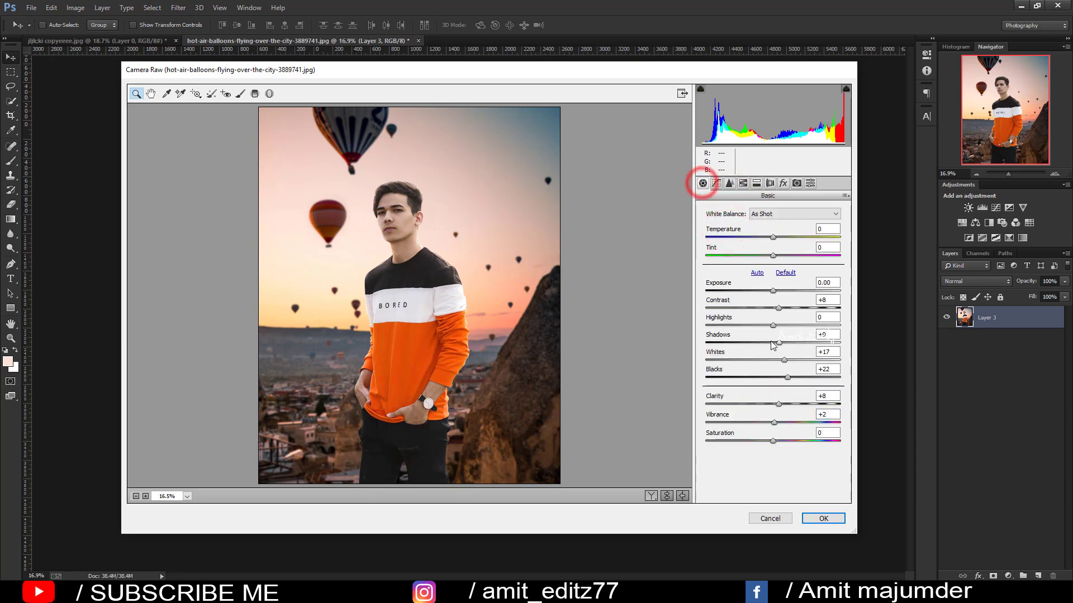
{"action": "left_click_drag", "start_coordinate": [779, 342], "coordinate": [774, 395]}
Adjust the blue primary hue in Camera Calibration, keep post-crop vignetting at 0, and apply the Camera Raw edits.
{"action": "left_click", "coordinate": [796, 183]}
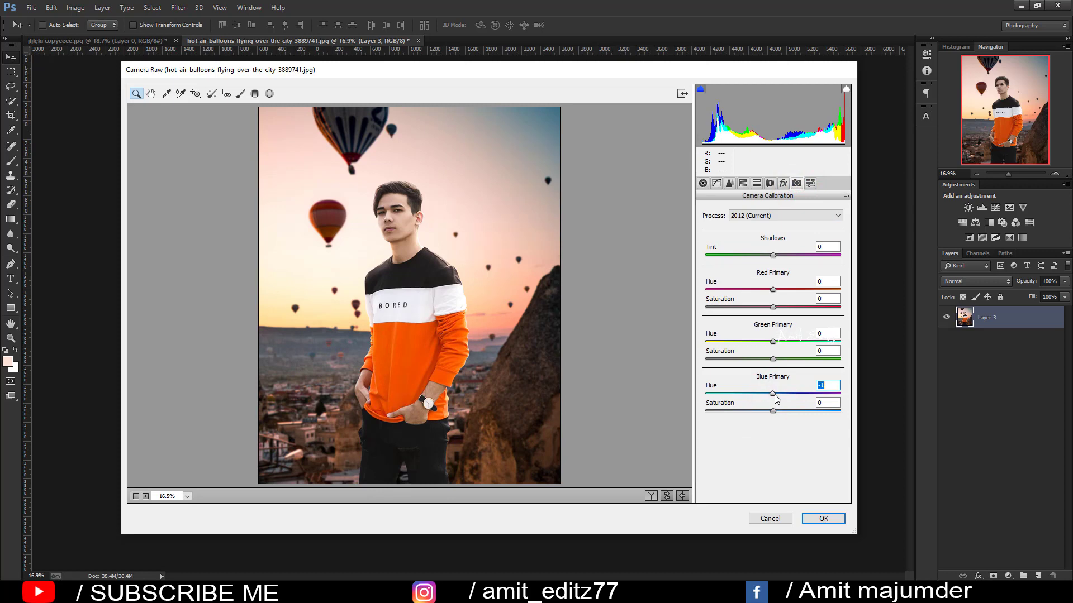
{"action": "left_click", "coordinate": [782, 183]}
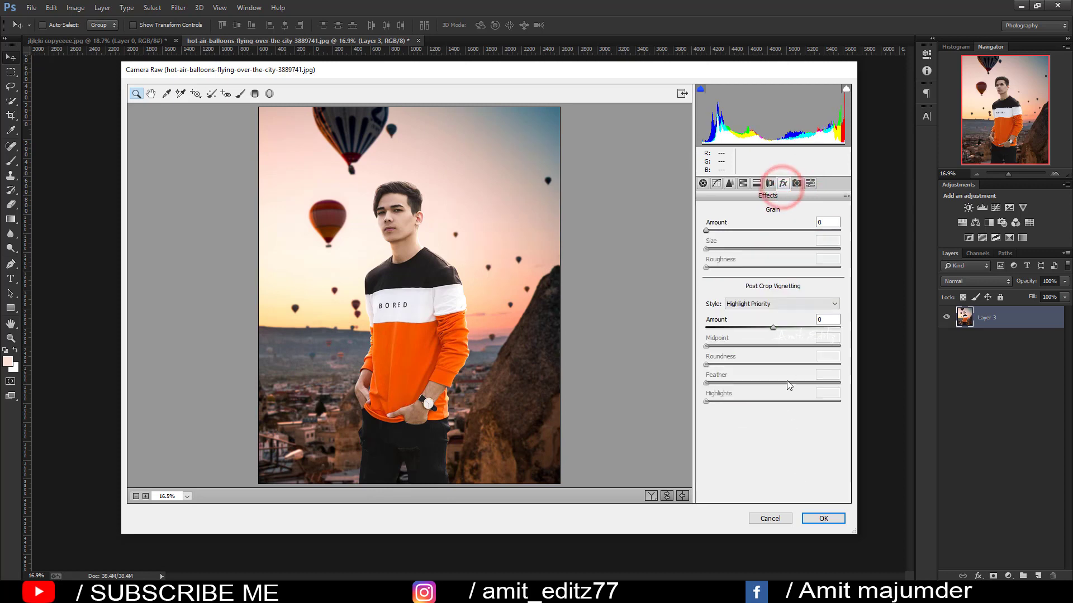
{"action": "left_click", "coordinate": [771, 327]}
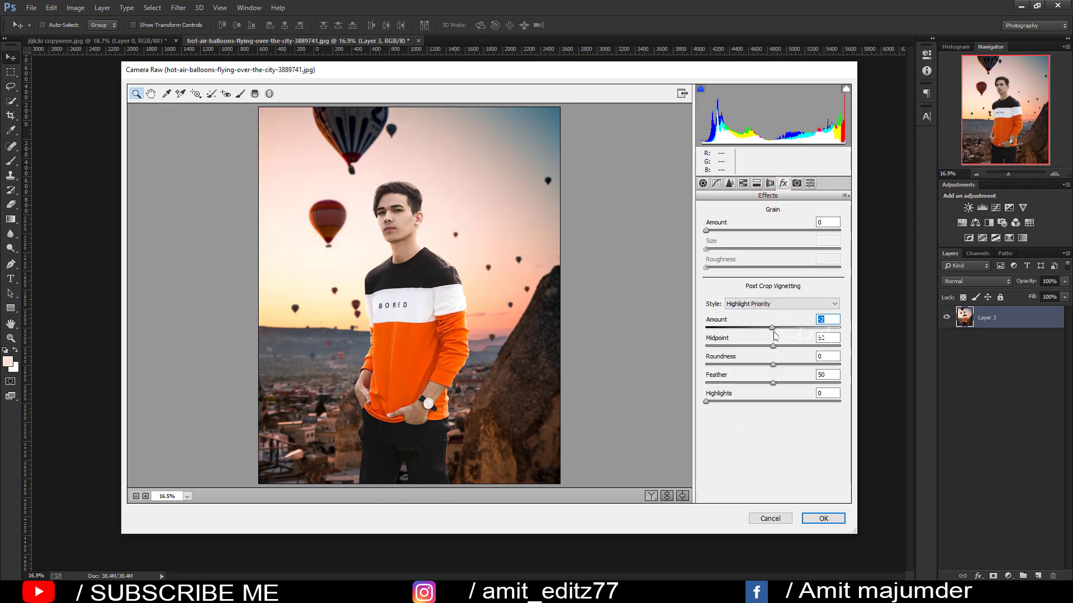
{"action": "double_click", "coordinate": [773, 328]}
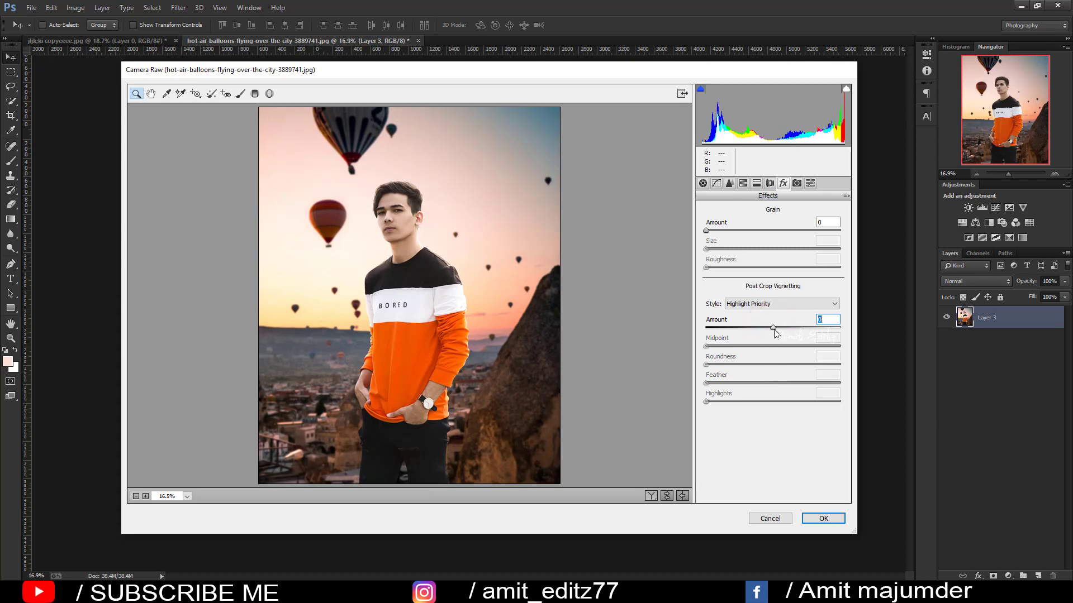
{"action": "left_click", "coordinate": [823, 518]}
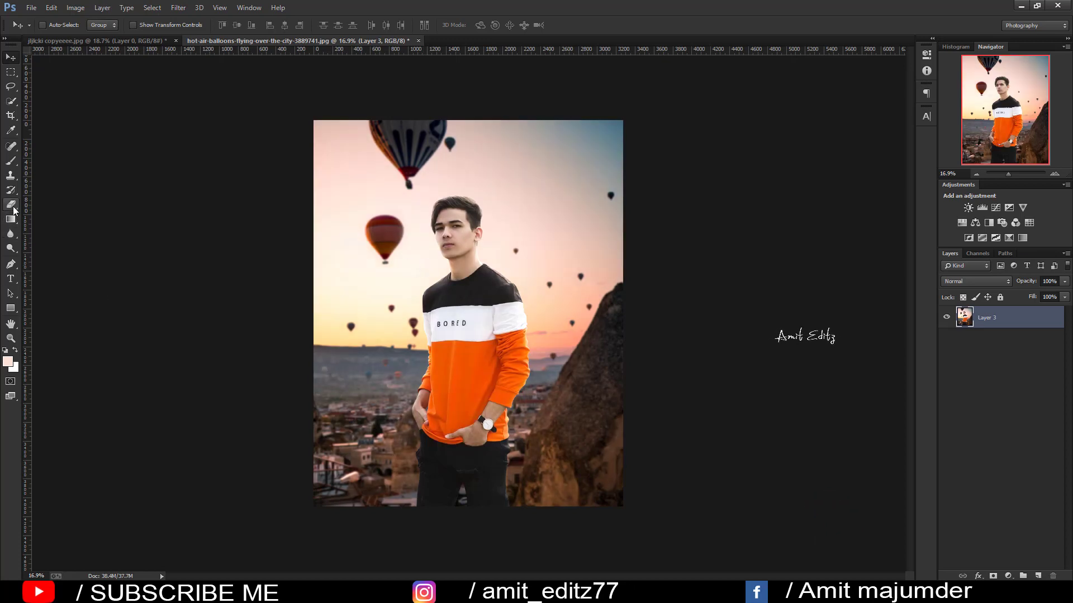
Try fading 22% opacity gradients upward from the lower edge of Layer 3.
{"action": "left_click", "coordinate": [11, 219]}
{"action": "mouse_move", "coordinate": [506, 408]}
{"action": "left_mouse_down"}
{"action": "mouse_move", "coordinate": [531, 536]}
{"action": "mouse_move", "coordinate": [566, 514]}
{"action": "mouse_move", "coordinate": [503, 405]}
{"action": "left_mouse_up"}
{"action": "left_click_drag", "start_coordinate": [484, 520], "coordinate": [470, 444]}
{"action": "left_click_drag", "start_coordinate": [381, 531], "coordinate": [438, 387]}
{"action": "scroll", "coordinate": [438, 387], "scroll_direction": "down", "scroll_amount": 3}
{"action": "scroll", "coordinate": [444, 368], "scroll_direction": "up", "scroll_amount": 3}
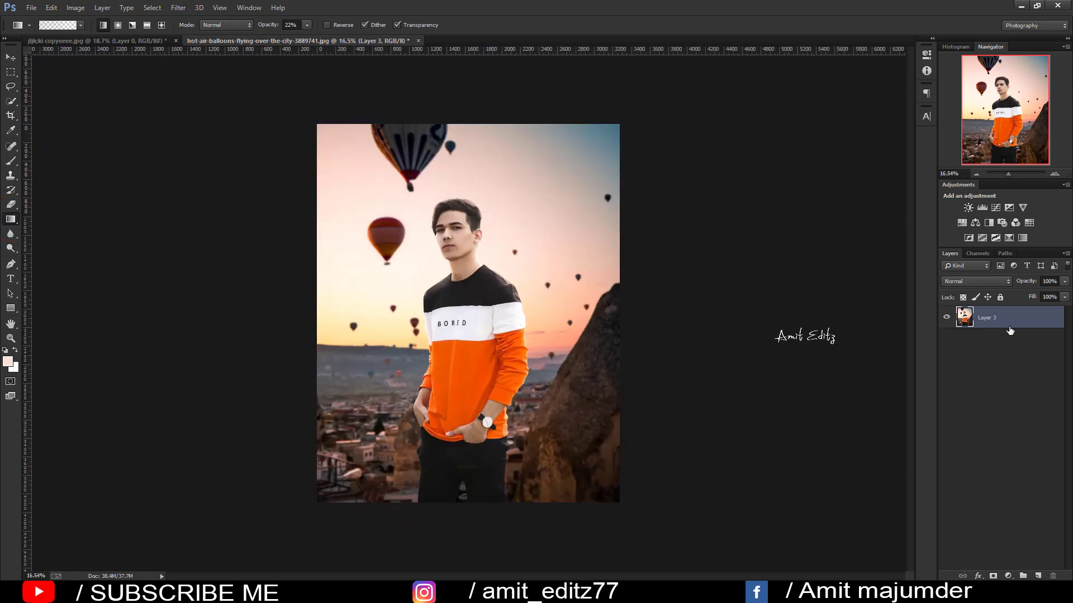
Duplicate Layer 3 and choose the Dodge tool for retouching the copy.
{"action": "left_click_drag", "start_coordinate": [1011, 330], "coordinate": [1038, 575]}
{"action": "scroll", "coordinate": [443, 273], "scroll_direction": "up", "scroll_amount": 2}
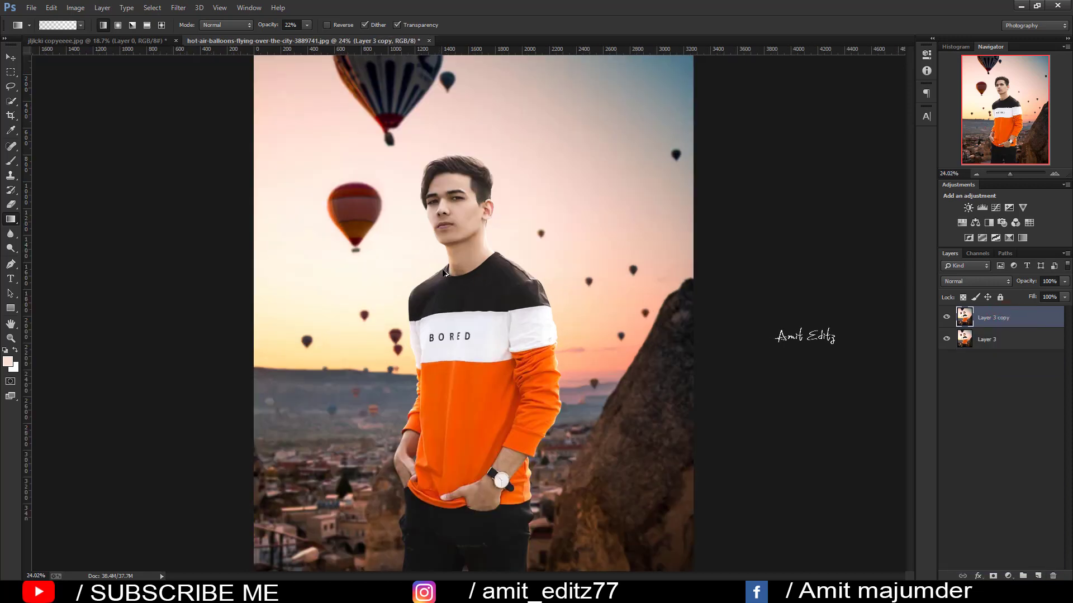
{"action": "scroll", "coordinate": [443, 273], "scroll_direction": "up", "scroll_amount": 1}
{"action": "left_click", "coordinate": [11, 248]}
{"action": "scroll", "coordinate": [441, 195], "scroll_direction": "up", "scroll_amount": 2}
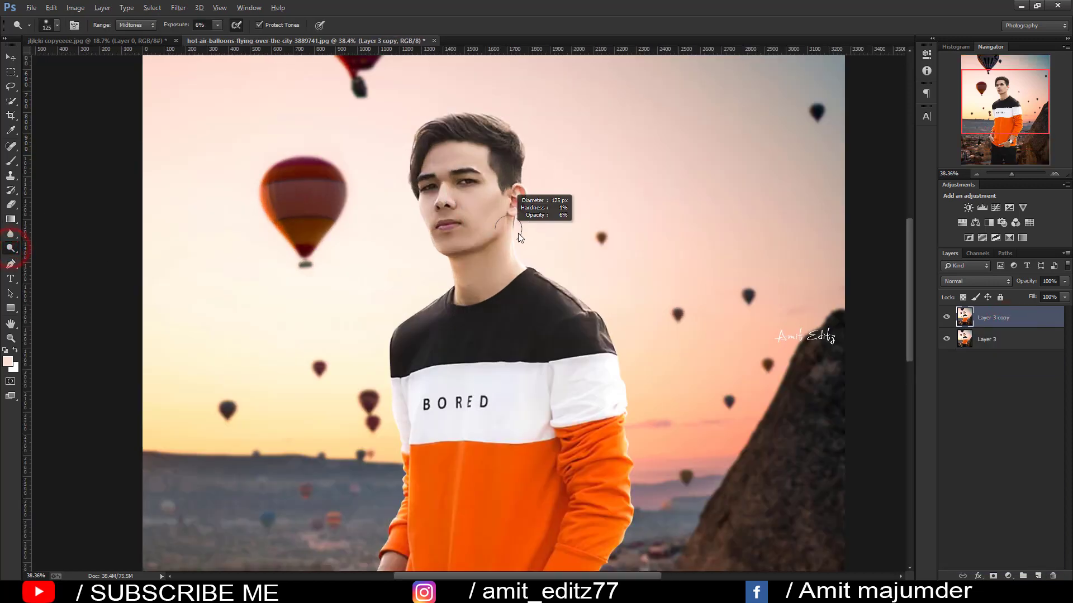
Dodge the midtones along the edges of the man's neck, shoulder, sleeve and face with a 292 px brush at 6% exposure.
{"action": "left_click_drag", "start_coordinate": [532, 208], "coordinate": [514, 183]}
{"action": "left_click", "coordinate": [537, 229]}
{"action": "left_click", "coordinate": [563, 278]}
{"action": "left_click", "coordinate": [583, 313]}
{"action": "left_click", "coordinate": [640, 418]}
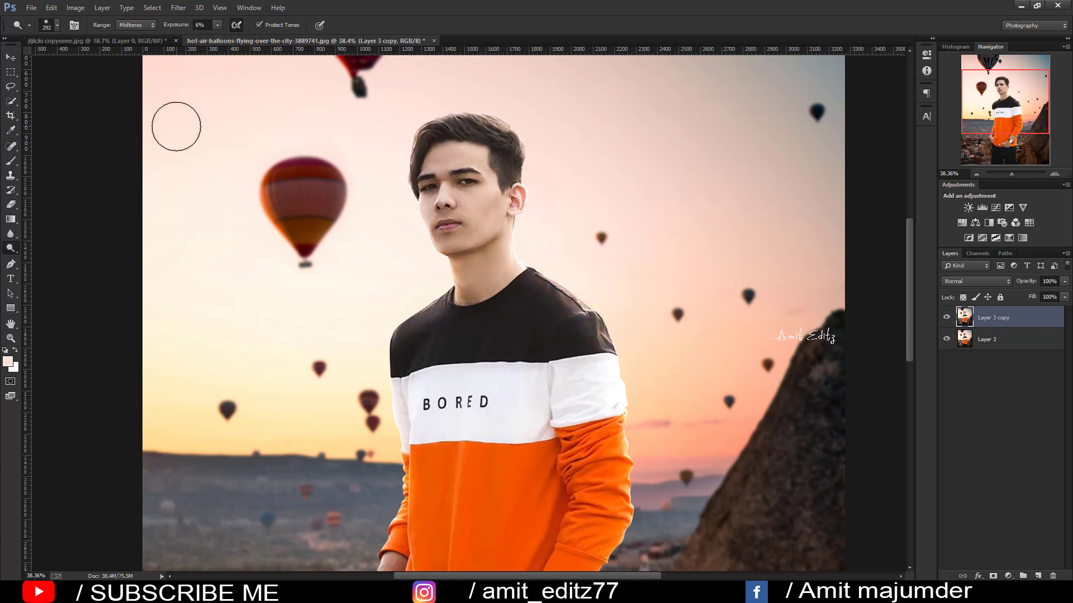
{"action": "left_click", "coordinate": [388, 160]}
{"action": "left_click", "coordinate": [402, 173]}
Reduce the Dodge brush to 143 px and lighten the man's forehead above the eyebrows.
{"action": "scroll", "coordinate": [454, 158], "scroll_direction": "up", "scroll_amount": 1}
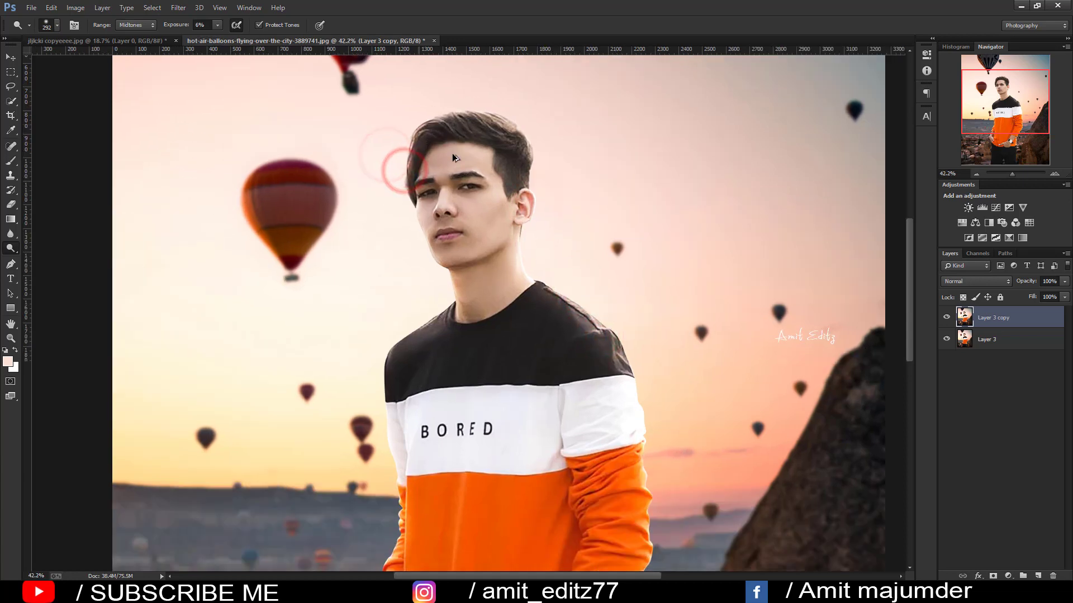
{"action": "scroll", "coordinate": [454, 158], "scroll_direction": "up", "scroll_amount": 4}
{"action": "right_click", "coordinate": [440, 167], "text": "alt"}
{"action": "left_click", "coordinate": [436, 182]}
{"action": "left_click", "coordinate": [407, 186]}
{"action": "left_click", "coordinate": [423, 176]}
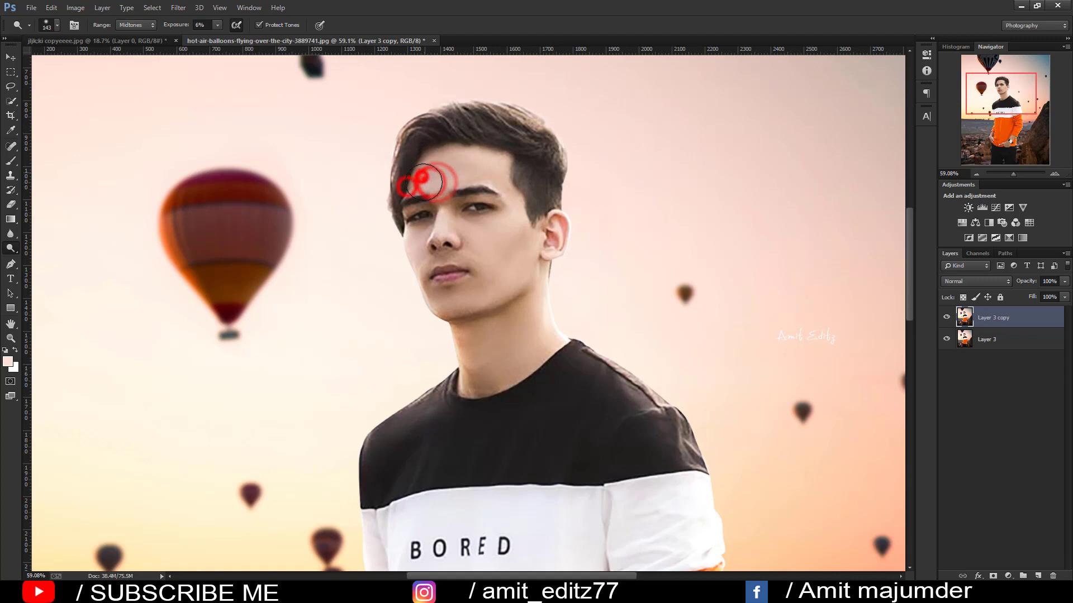
{"action": "left_click", "coordinate": [435, 183]}
Set the Dodge brush to 99 px and 10% exposure, and brighten the nose bridge and under-eye area.
{"action": "right_click", "coordinate": [438, 185], "text": "alt"}
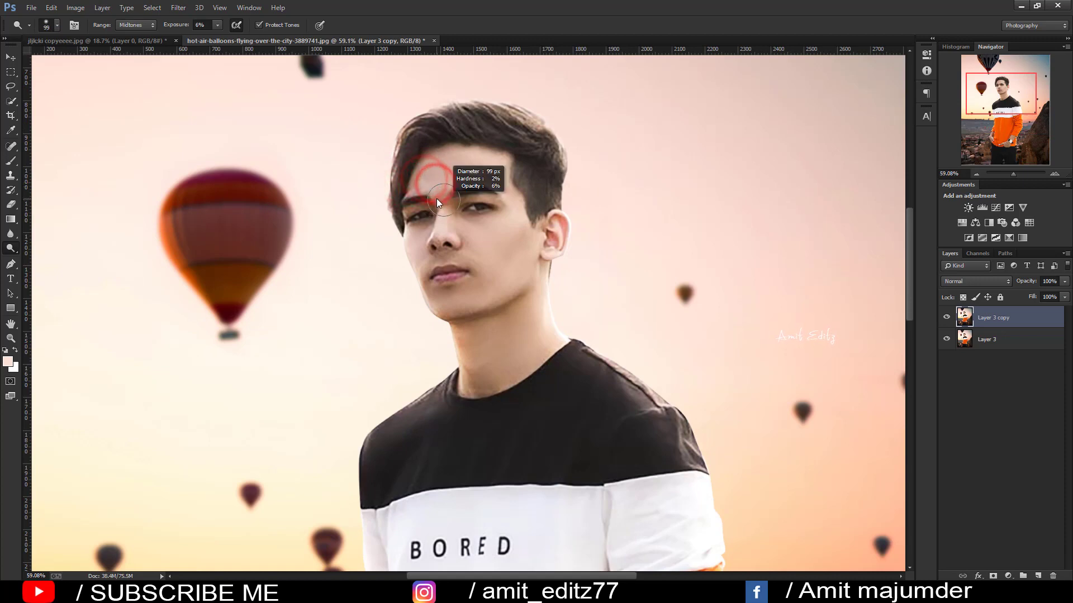
{"action": "left_click", "coordinate": [199, 25]}
{"action": "type", "text": "10"}
{"action": "key", "text": "Return"}
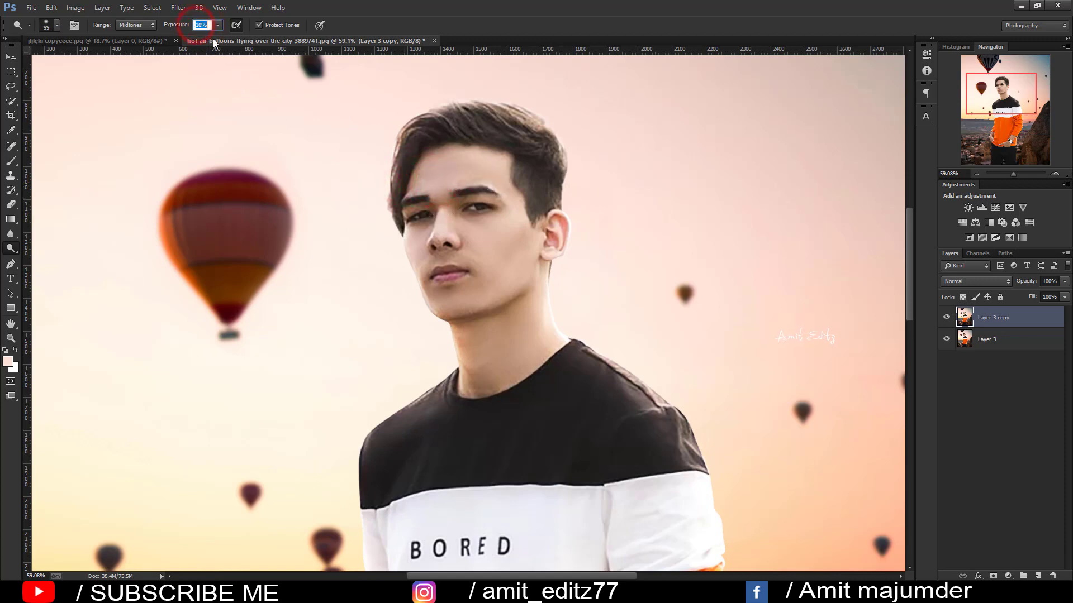
{"action": "scroll", "coordinate": [210, 40], "scroll_direction": "down", "scroll_amount": 1}
{"action": "right_click", "coordinate": [447, 204], "text": "alt"}
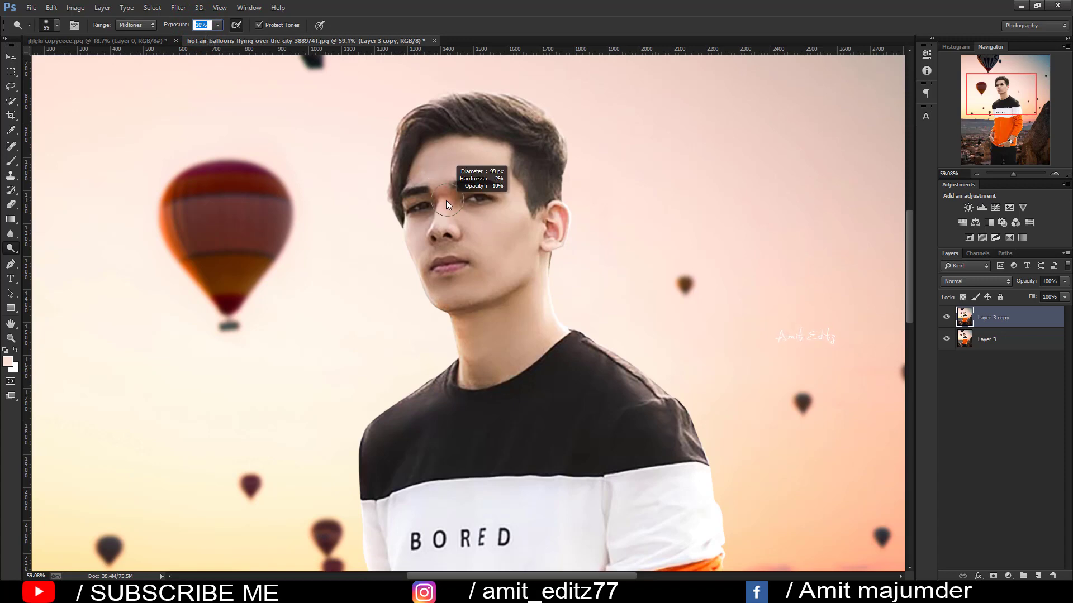
{"action": "left_click", "coordinate": [441, 201]}
{"action": "mouse_move", "coordinate": [443, 204]}
{"action": "left_mouse_down"}
{"action": "mouse_move", "coordinate": [433, 229]}
{"action": "mouse_move", "coordinate": [511, 219]}
{"action": "left_mouse_up"}
{"action": "left_click", "coordinate": [454, 230]}
Enlarge the Dodge brush to 156 px and lighten the cheeks, forehead, chin, jaw and neck.
{"action": "right_click", "coordinate": [482, 231], "text": "alt"}
{"action": "left_click", "coordinate": [491, 248]}
{"action": "left_click", "coordinate": [480, 247]}
{"action": "left_click", "coordinate": [443, 174]}
{"action": "left_click", "coordinate": [440, 203]}
{"action": "left_click", "coordinate": [431, 171]}
{"action": "left_click", "coordinate": [425, 170]}
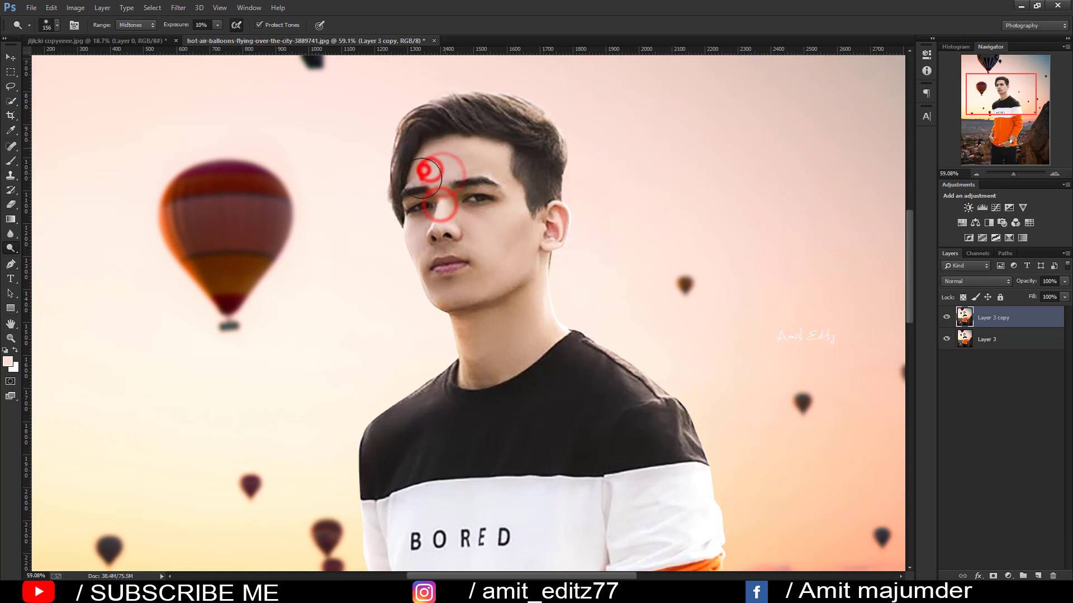
{"action": "left_click", "coordinate": [421, 179]}
{"action": "left_click", "coordinate": [414, 221]}
{"action": "left_click", "coordinate": [433, 299]}
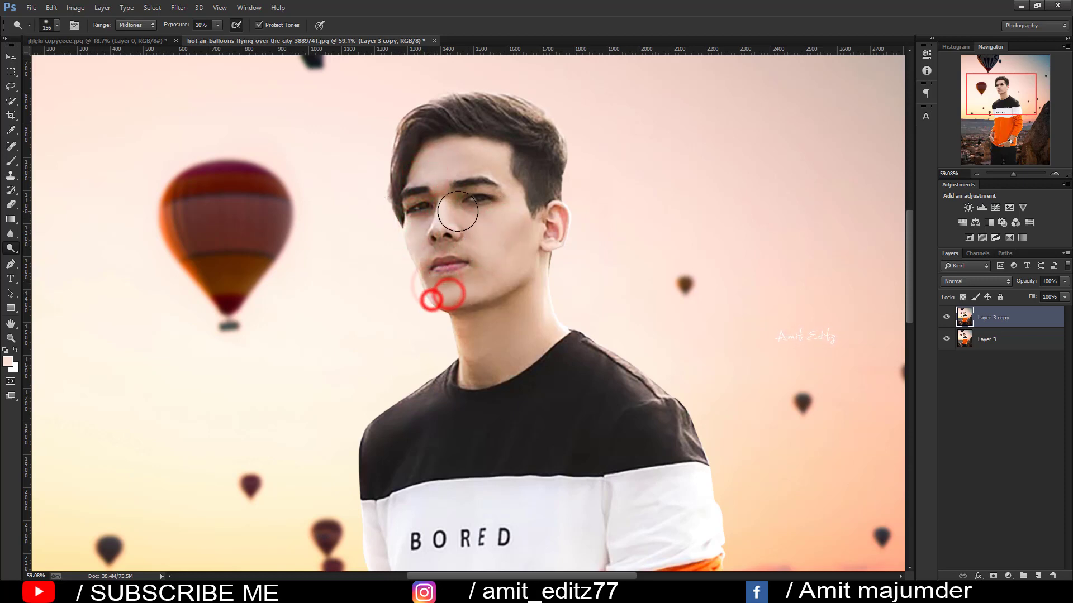
{"action": "left_click", "coordinate": [495, 361]}
{"action": "left_click", "coordinate": [530, 290]}
Dodge the nose and cheek once more and lighten the black shoulder area of the sweater.
{"action": "scroll", "coordinate": [520, 334], "scroll_direction": "down", "scroll_amount": 3}
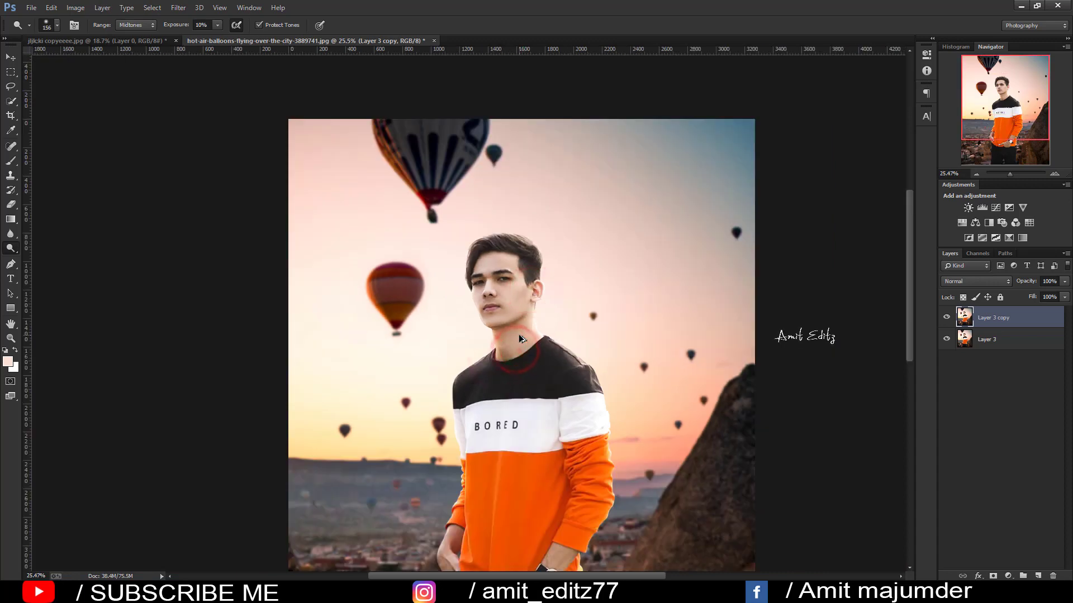
{"action": "scroll", "coordinate": [521, 329], "scroll_direction": "up", "scroll_amount": 2}
{"action": "left_click", "coordinate": [490, 281]}
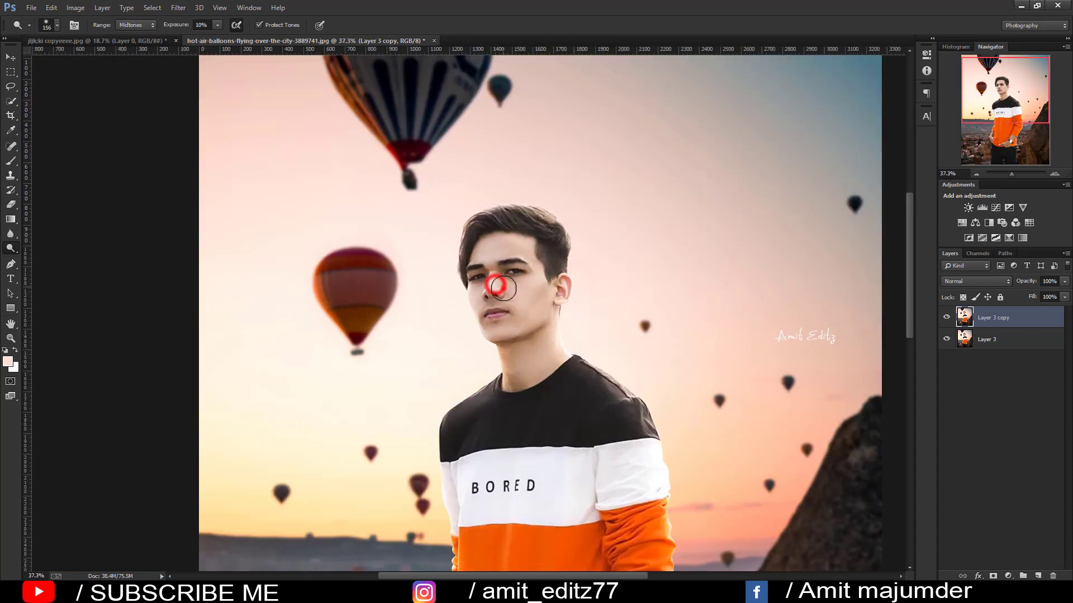
{"action": "left_click", "coordinate": [503, 287]}
{"action": "left_click", "coordinate": [503, 303]}
{"action": "scroll", "coordinate": [528, 357], "scroll_direction": "down", "scroll_amount": 3}
{"action": "left_click", "coordinate": [461, 360]}
{"action": "left_click", "coordinate": [474, 349]}
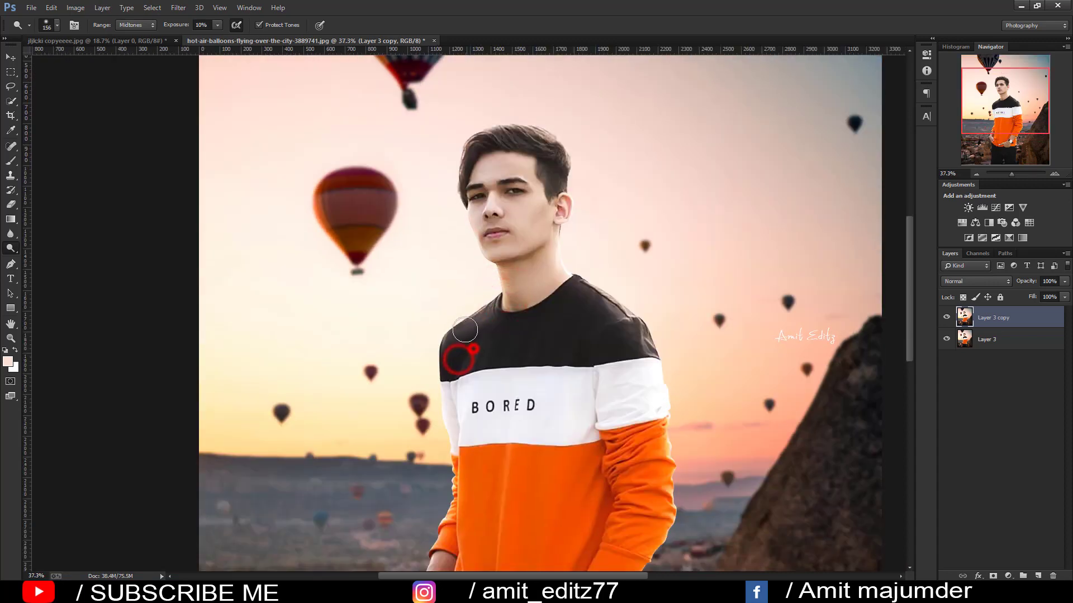
{"action": "left_click", "coordinate": [454, 349]}
Dodge the orange front of the sweater and the folds of the sleeve on the watch arm.
{"action": "scroll", "coordinate": [486, 434], "scroll_direction": "down", "scroll_amount": 1}
{"action": "scroll", "coordinate": [486, 435], "scroll_direction": "down", "scroll_amount": 3}
{"action": "left_click", "coordinate": [497, 443]}
{"action": "left_click", "coordinate": [501, 478]}
{"action": "left_click", "coordinate": [499, 416]}
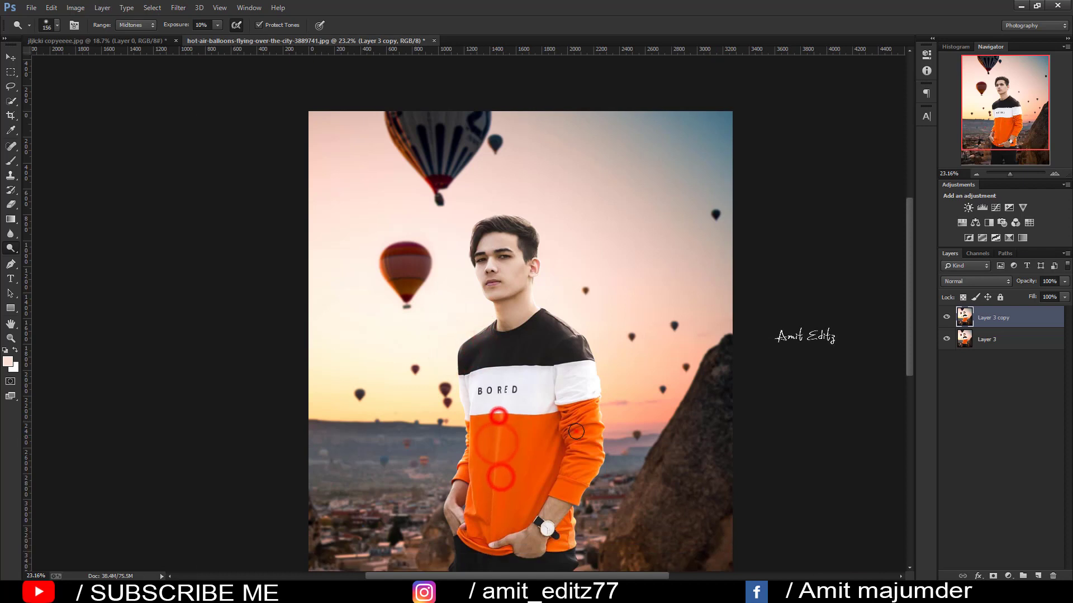
{"action": "left_click", "coordinate": [576, 431]}
{"action": "left_click", "coordinate": [581, 448]}
Dodge both hands and the shaded side of the orange sweater on the arm without the watch.
{"action": "left_click", "coordinate": [537, 538]}
{"action": "left_click", "coordinate": [545, 516]}
{"action": "left_click", "coordinate": [473, 504]}
{"action": "left_click", "coordinate": [448, 496]}
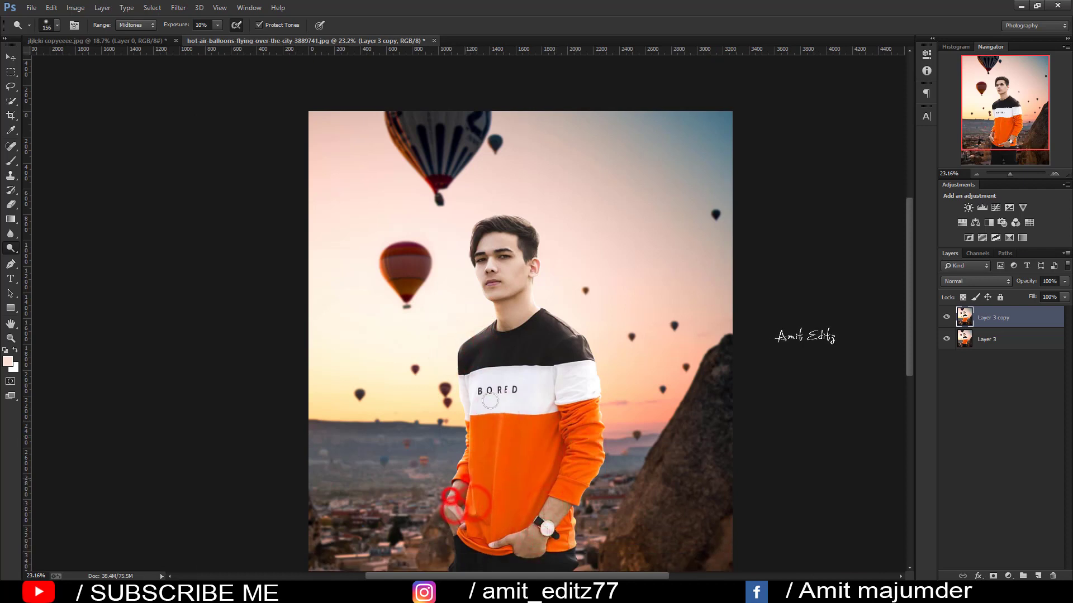
{"action": "left_click", "coordinate": [466, 479]}
{"action": "left_click", "coordinate": [478, 443]}
{"action": "left_click", "coordinate": [470, 421]}
{"action": "scroll", "coordinate": [497, 367], "scroll_direction": "down", "scroll_amount": 5}
{"action": "scroll", "coordinate": [497, 367], "scroll_direction": "up", "scroll_amount": 2}
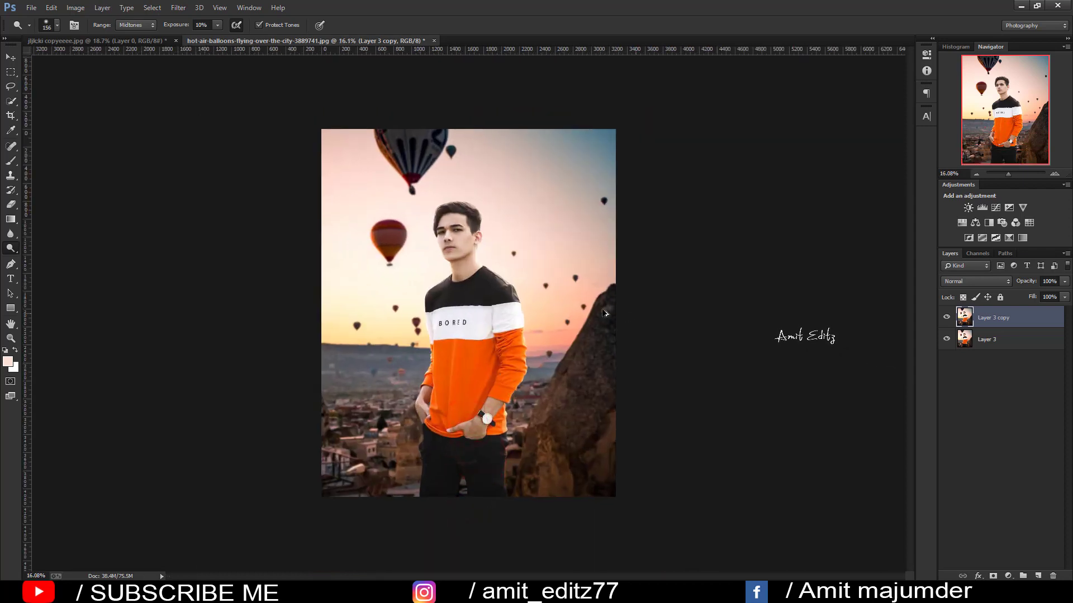
{"action": "scroll", "coordinate": [550, 298], "scroll_direction": "up", "scroll_amount": 3}
{"action": "scroll", "coordinate": [551, 303], "scroll_direction": "down", "scroll_amount": 1}
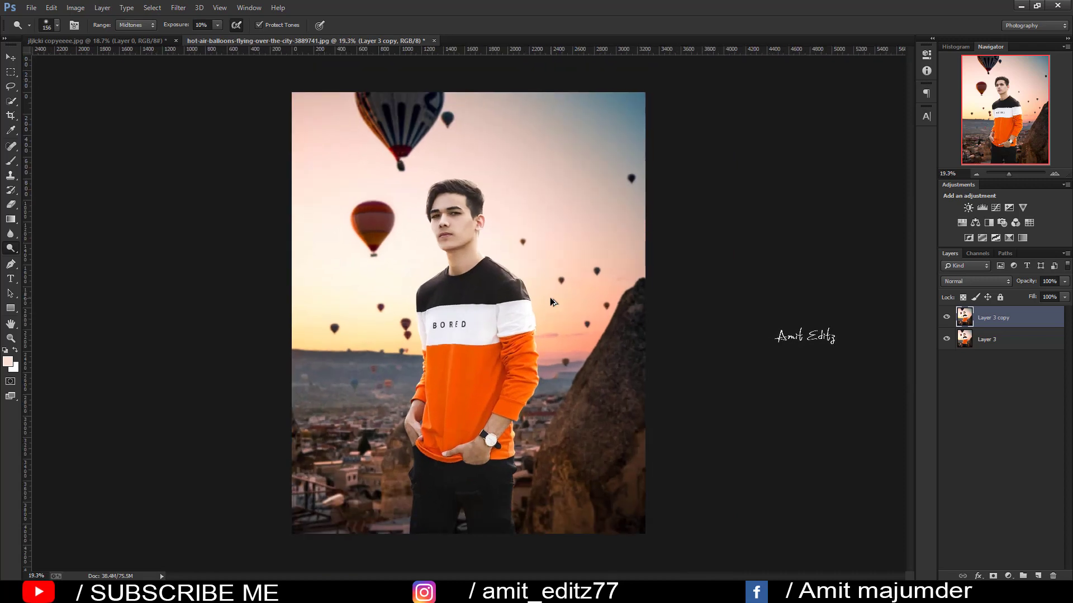
Preview the reference picture Untitled from the new photo diting folder in Photos, and shrink its window for comparison.
{"action": "left_click", "coordinate": [32, 7]}
{"action": "left_click", "coordinate": [39, 33]}
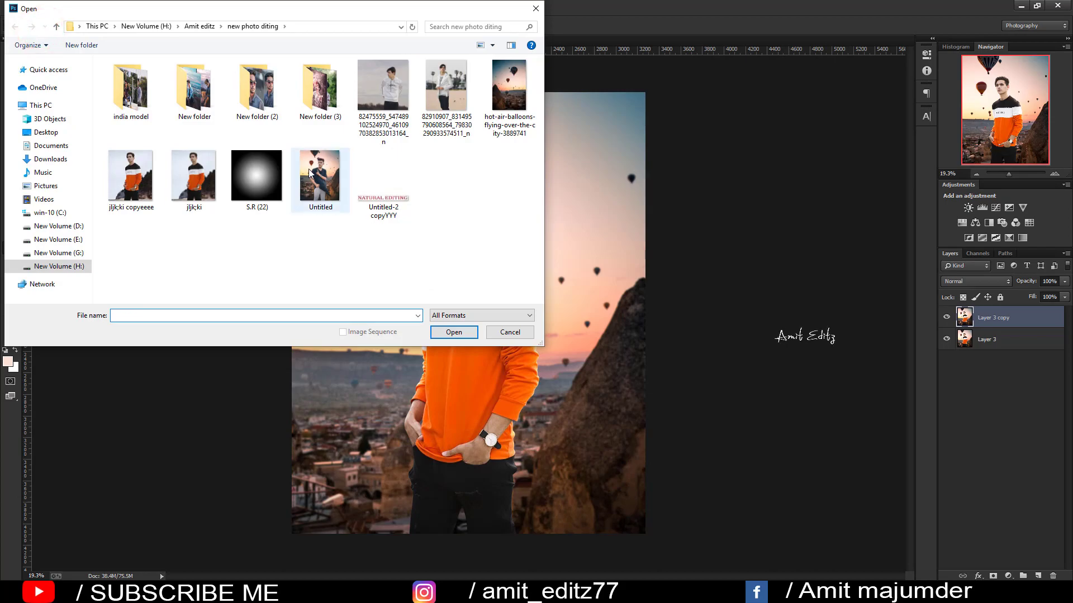
{"action": "right_click", "coordinate": [309, 169]}
{"action": "left_click", "coordinate": [340, 194]}
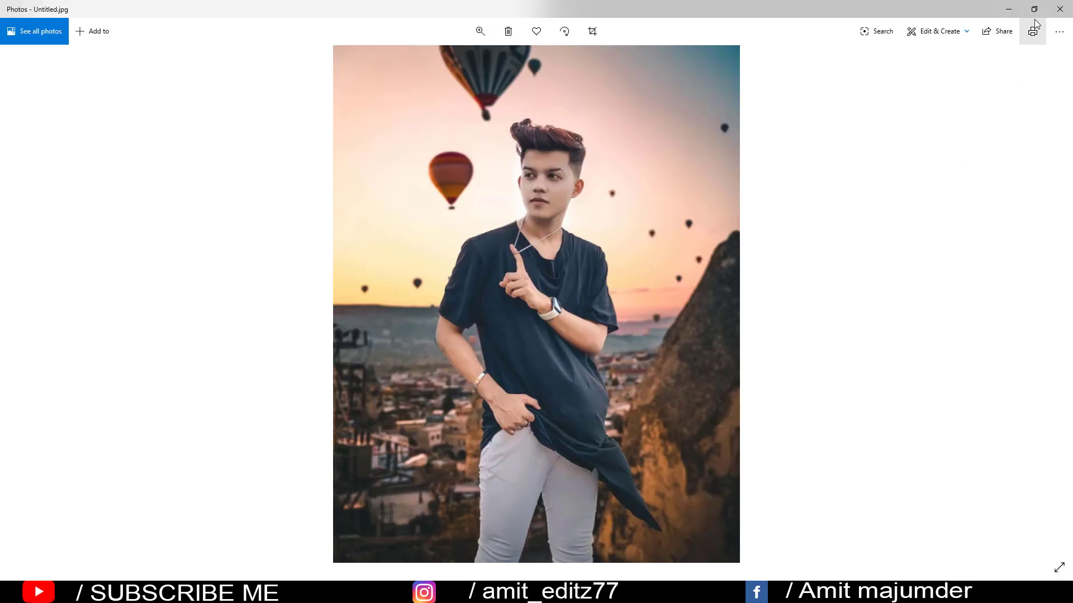
{"action": "left_click", "coordinate": [1034, 9]}
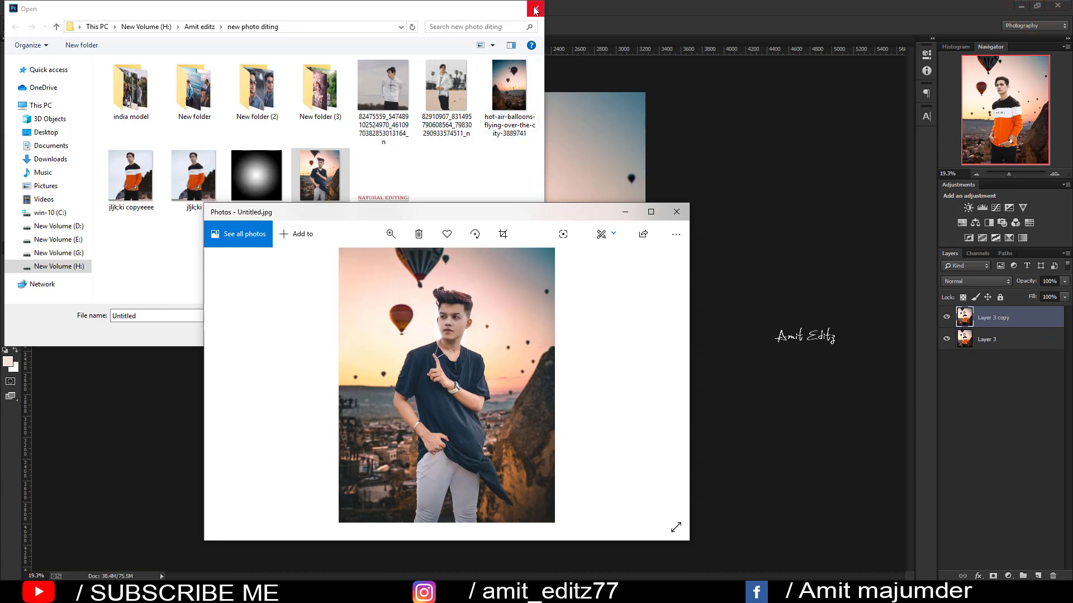
Compare the reference picture Untitled with the composite side by side, and close its Photos window.
{"action": "left_click", "coordinate": [535, 9]}
{"action": "left_click", "coordinate": [350, 589]}
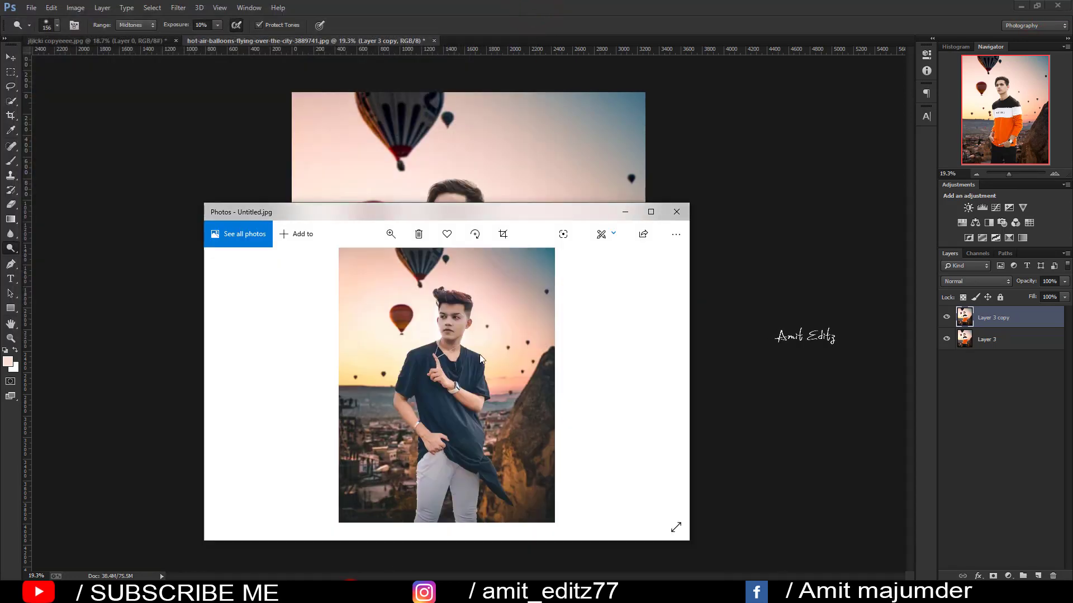
{"action": "left_click_drag", "start_coordinate": [525, 212], "coordinate": [892, 193]}
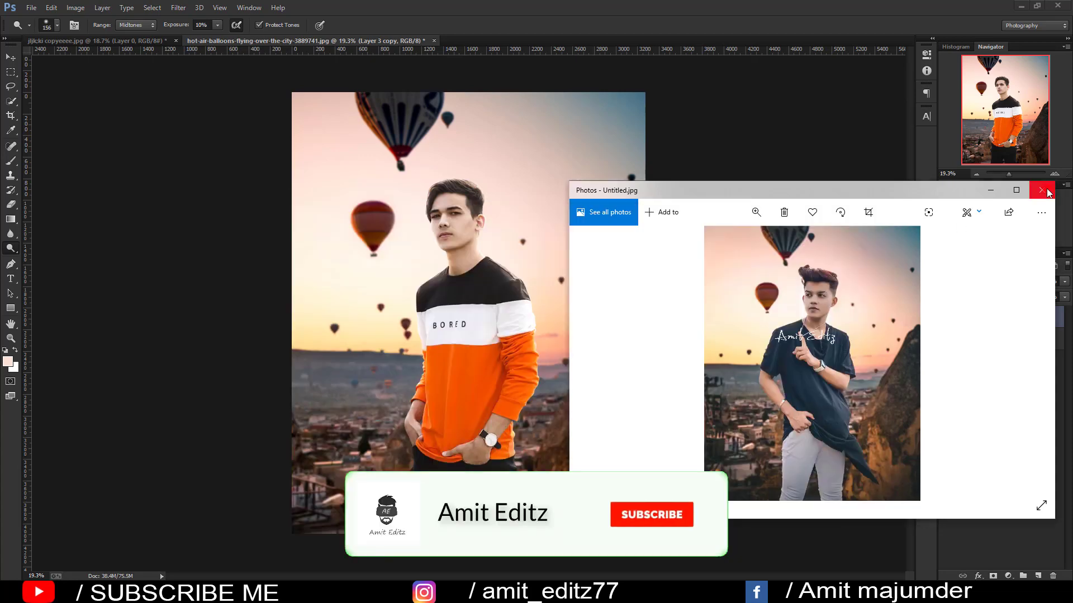
{"action": "left_click", "coordinate": [1047, 193]}
Duplicate Layer 3 copy and add a Selective Color adjustment layer above the duplicate.
{"action": "left_click", "coordinate": [1020, 320]}
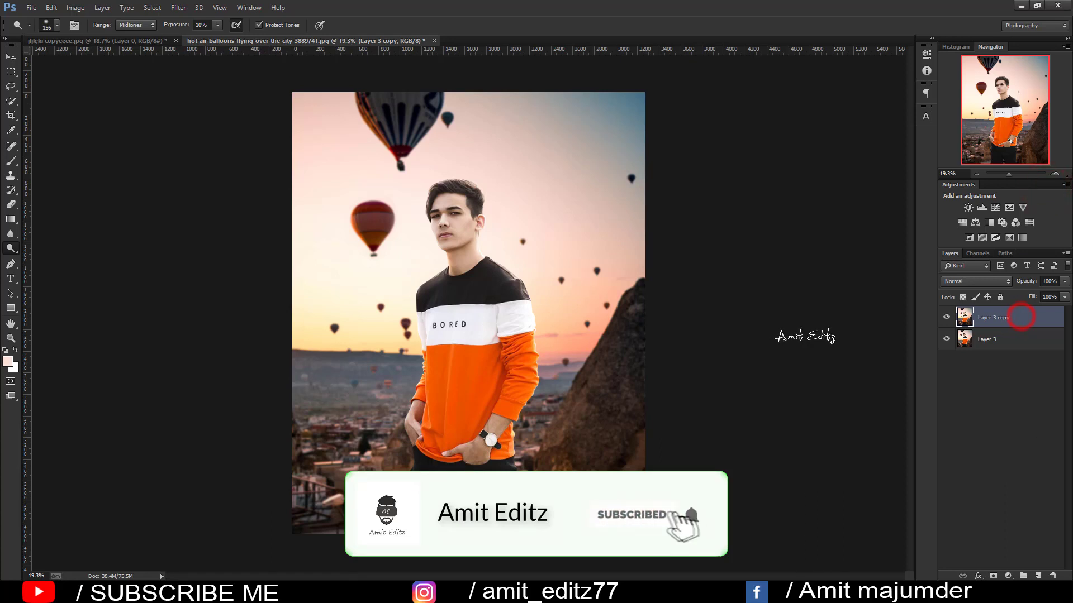
{"action": "left_click", "coordinate": [1011, 318]}
{"action": "key", "text": "ctrl+j"}
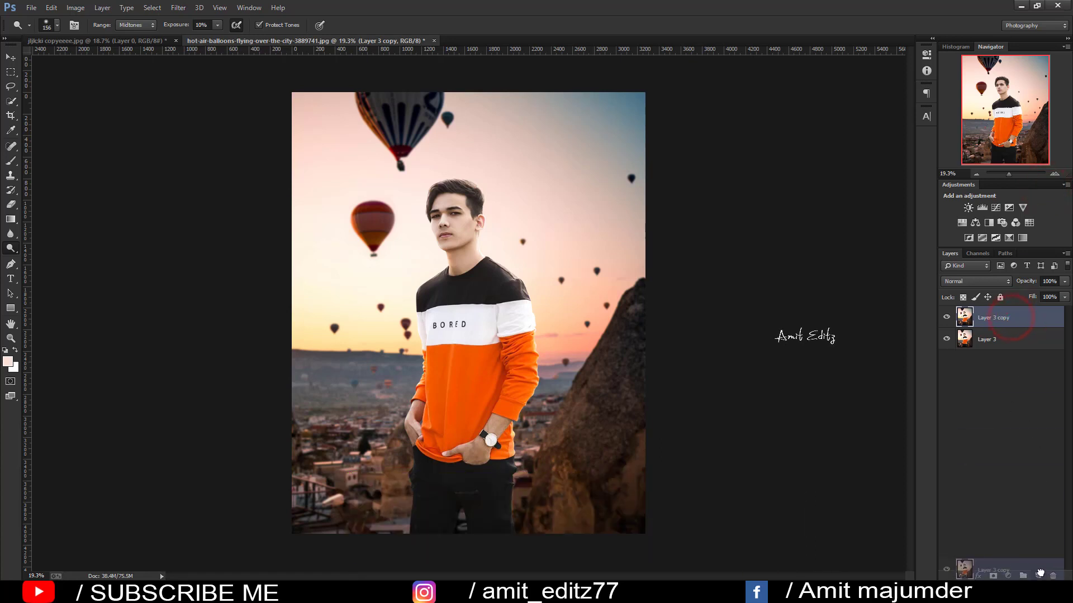
{"action": "left_click", "coordinate": [1008, 575]}
{"action": "left_click", "coordinate": [1006, 573]}
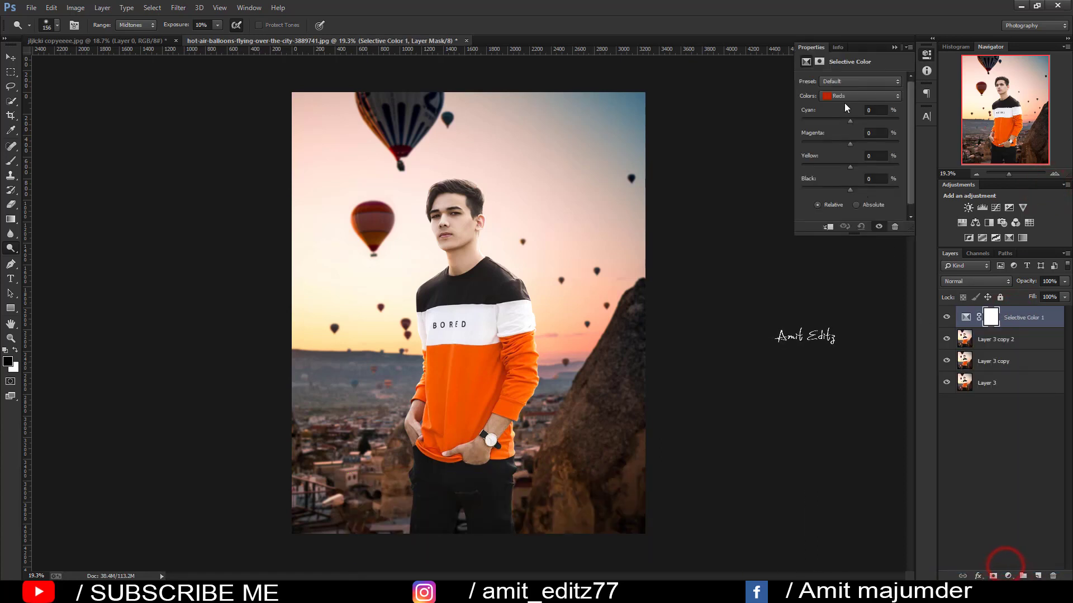
For the Blacks in Selective Color, set Cyan to +5, Magenta to 0, Yellow to +1 and Black to +2.
{"action": "left_click", "coordinate": [843, 96]}
{"action": "left_click", "coordinate": [843, 180]}
{"action": "left_click_drag", "start_coordinate": [850, 189], "coordinate": [854, 170]}
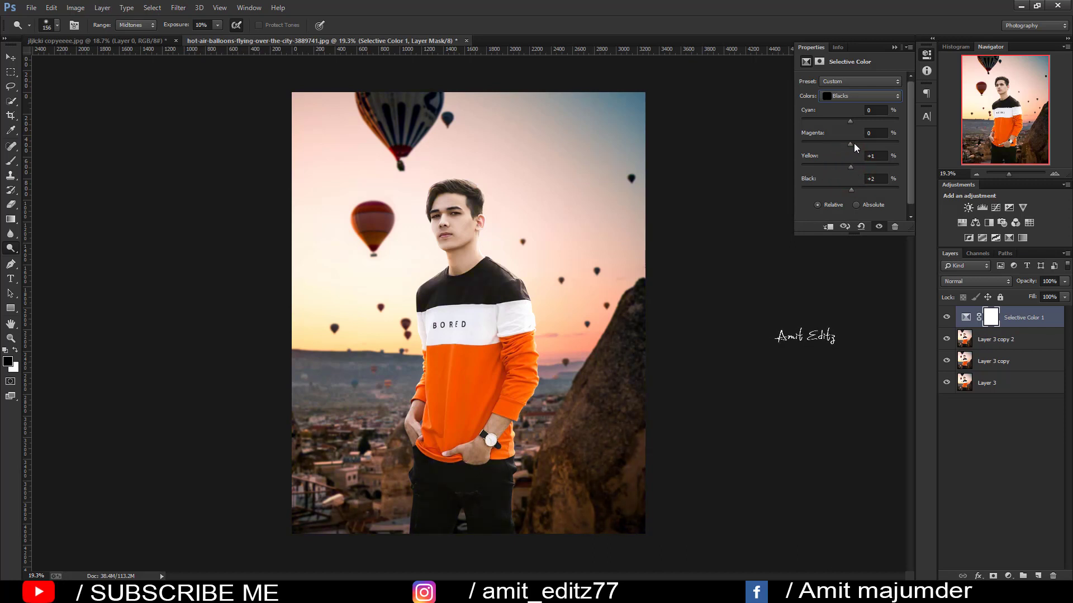
{"action": "left_click_drag", "start_coordinate": [850, 144], "coordinate": [849, 150]}
{"action": "left_click", "coordinate": [880, 135]}
{"action": "type", "text": "0"}
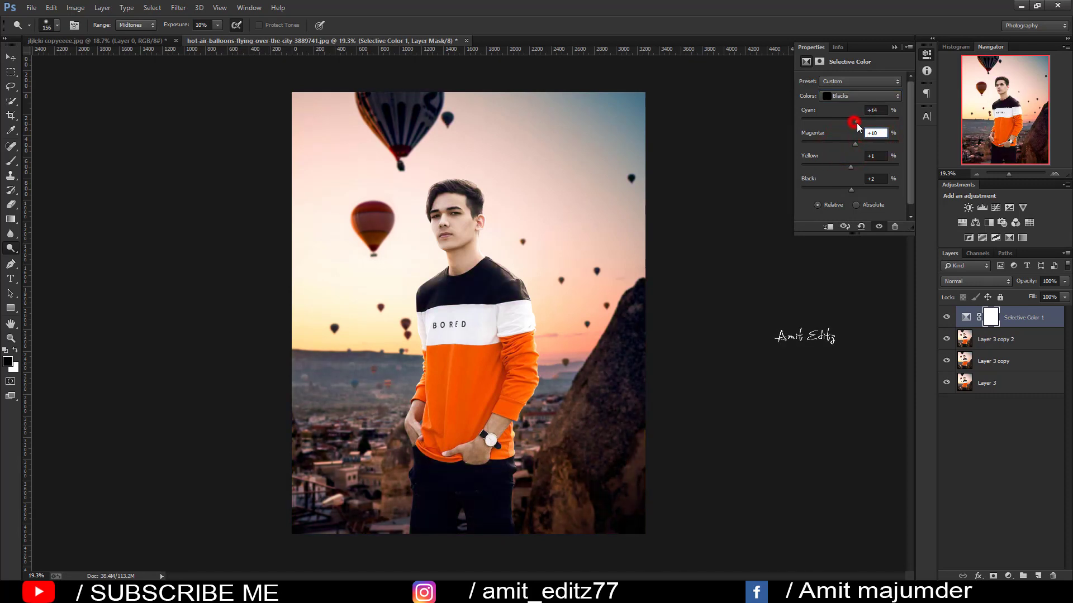
{"action": "double_click", "coordinate": [881, 133]}
{"action": "type", "text": "0"}
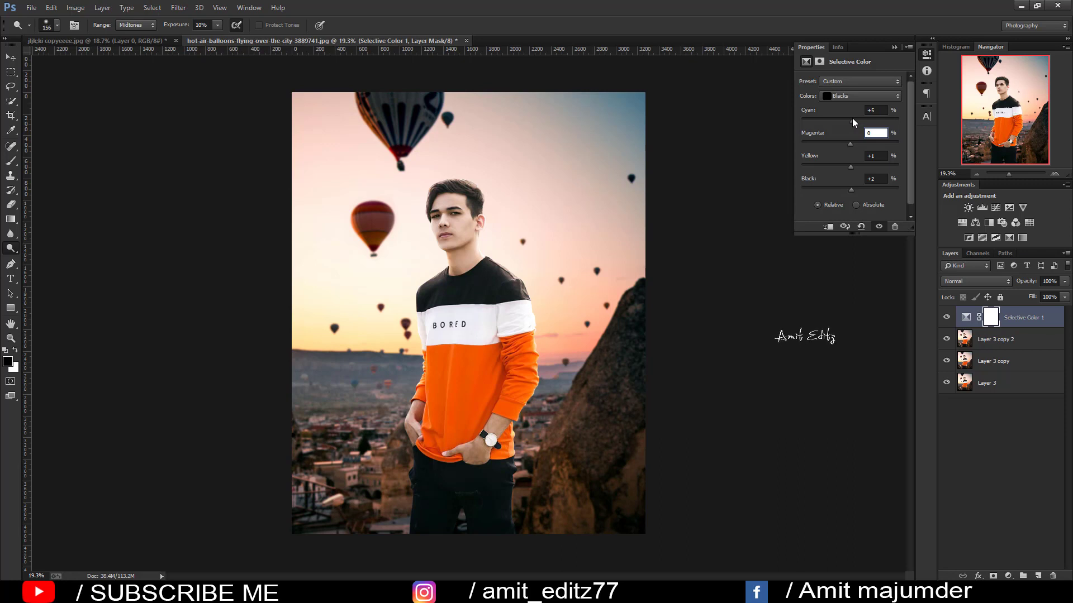
Slightly adjust the Cyan, Magenta and Black amounts of the Neutrals in Selective Color and collapse its settings.
{"action": "left_click", "coordinate": [855, 96]}
{"action": "left_click", "coordinate": [845, 170]}
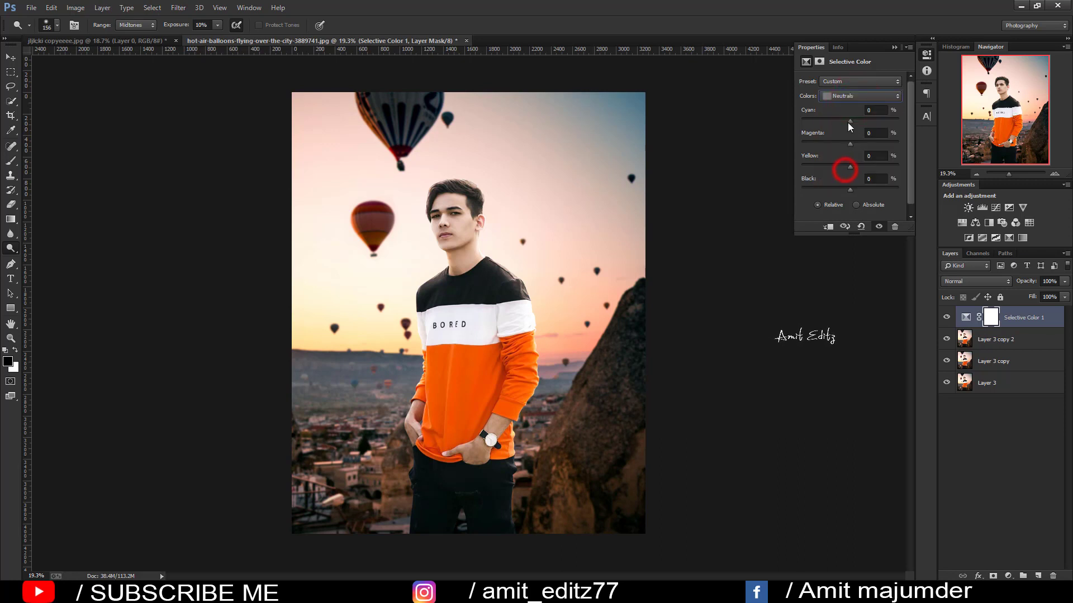
{"action": "left_click_drag", "start_coordinate": [848, 122], "coordinate": [851, 123]}
{"action": "left_click_drag", "start_coordinate": [851, 146], "coordinate": [846, 142]}
{"action": "left_click_drag", "start_coordinate": [852, 194], "coordinate": [853, 191]}
{"action": "left_click", "coordinate": [894, 49]}
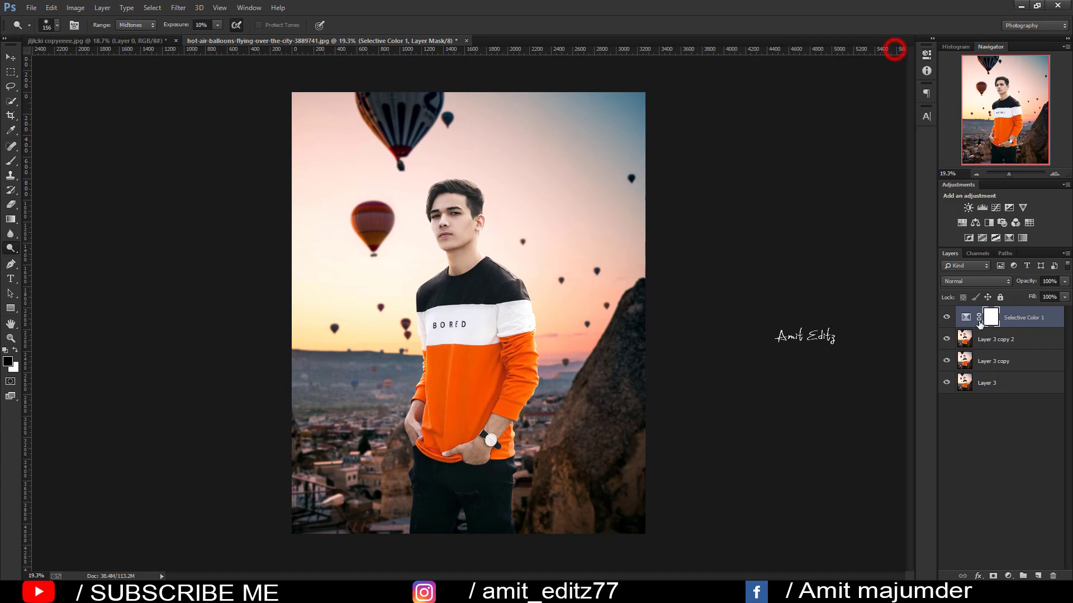
Merge the Selective Color 1 adjustment with Layer 3 copy 2.
{"action": "left_click", "coordinate": [989, 339], "text": "shift"}
{"action": "right_click", "coordinate": [989, 340]}
{"action": "left_click", "coordinate": [933, 410]}
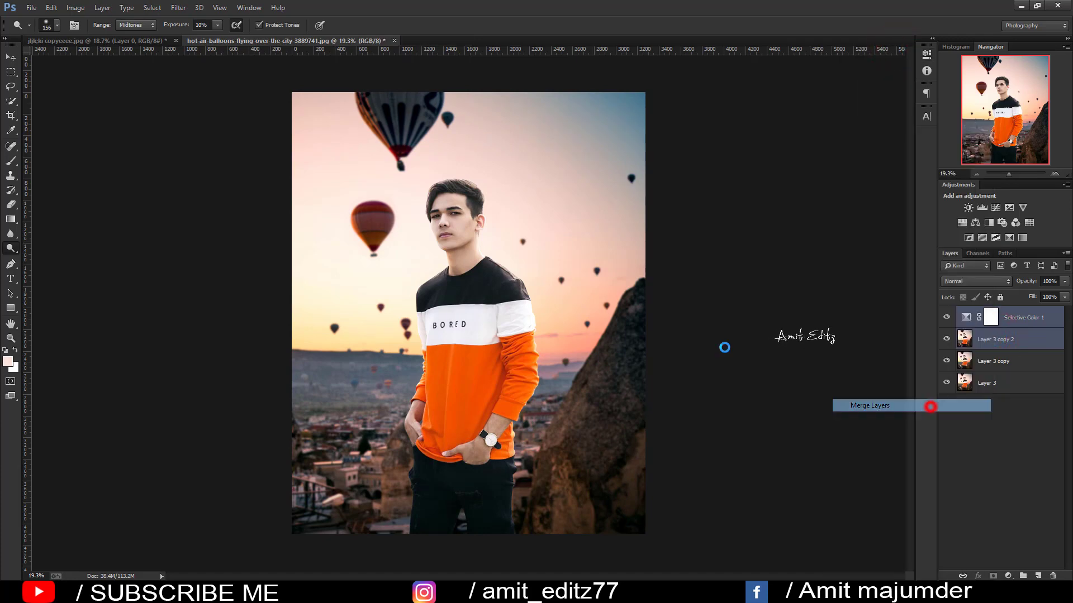
{"action": "scroll", "coordinate": [489, 258], "scroll_direction": "up", "scroll_amount": 1}
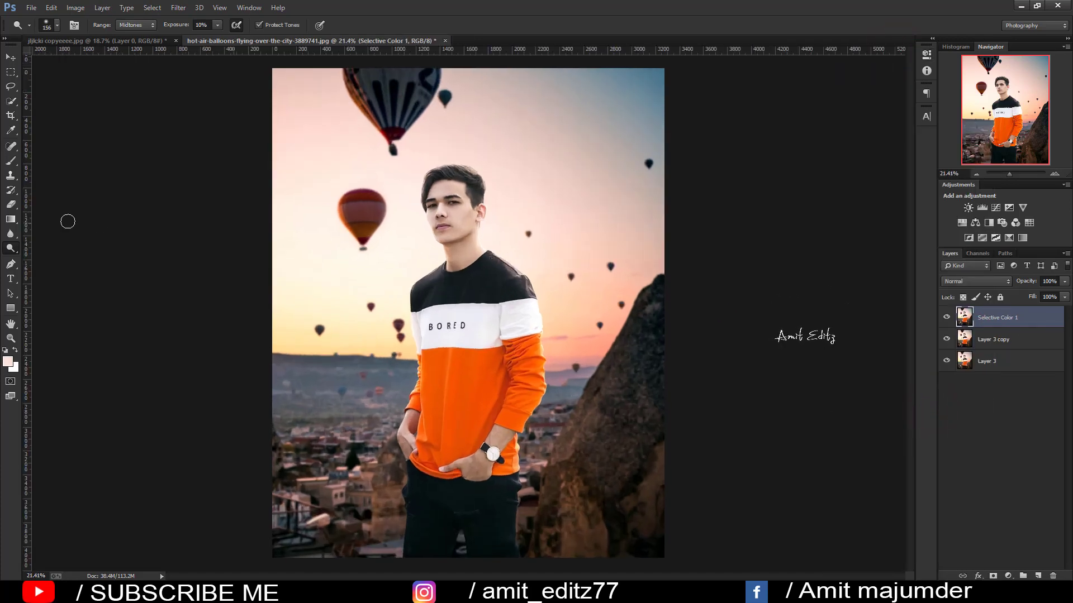
Choose the watermark logo preset for the Brush tool and reduce its size to 252 px.
{"action": "left_click", "coordinate": [11, 166]}
{"action": "left_click", "coordinate": [42, 164]}
{"action": "right_click", "coordinate": [399, 293]}
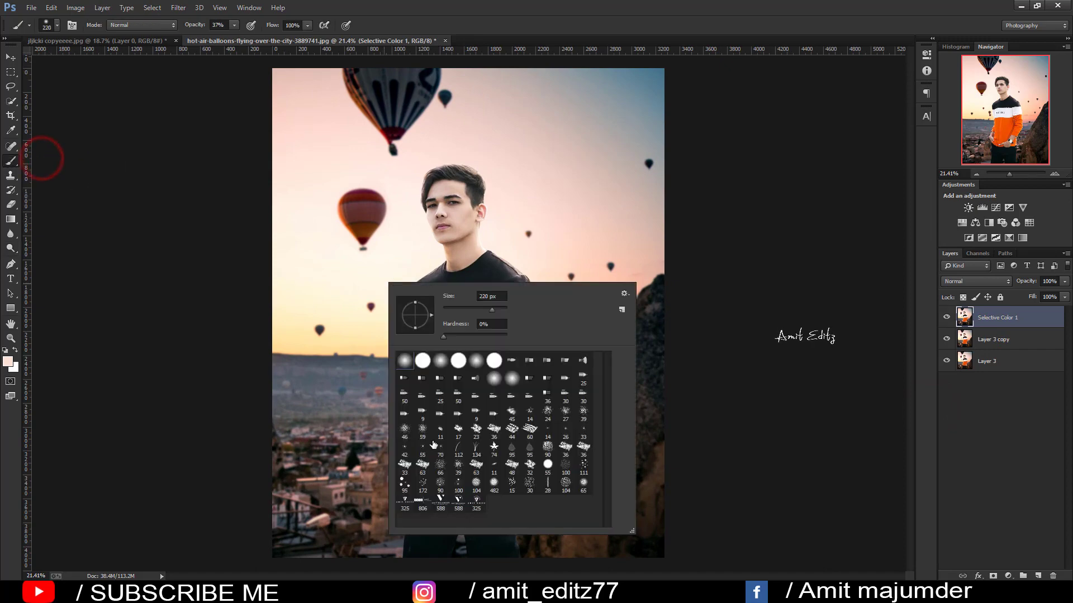
{"action": "double_click", "coordinate": [441, 498]}
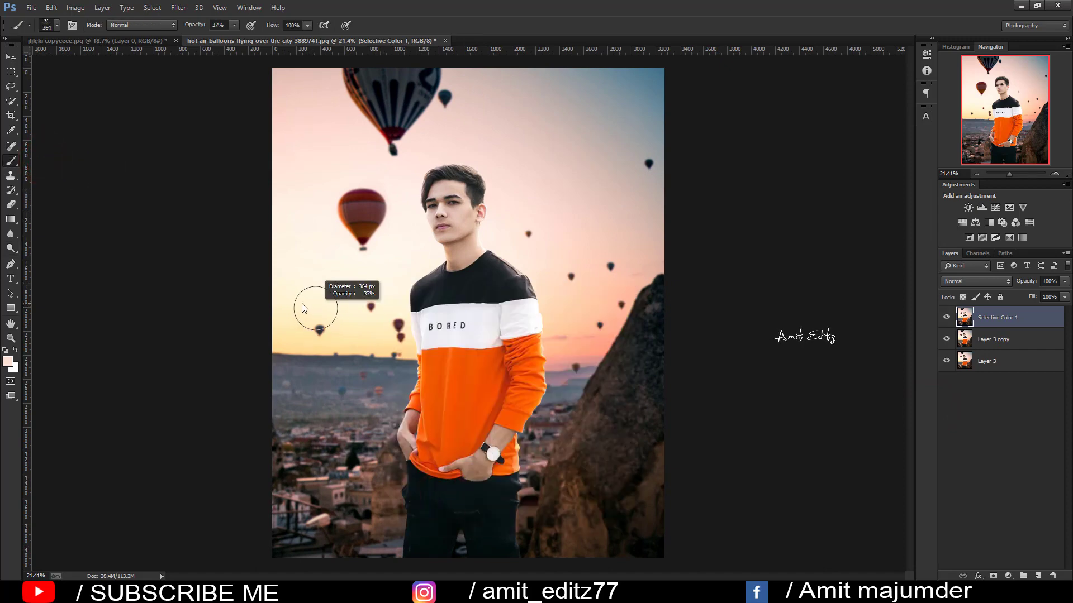
{"action": "left_click_drag", "start_coordinate": [428, 324], "coordinate": [414, 321], "text": "alt"}
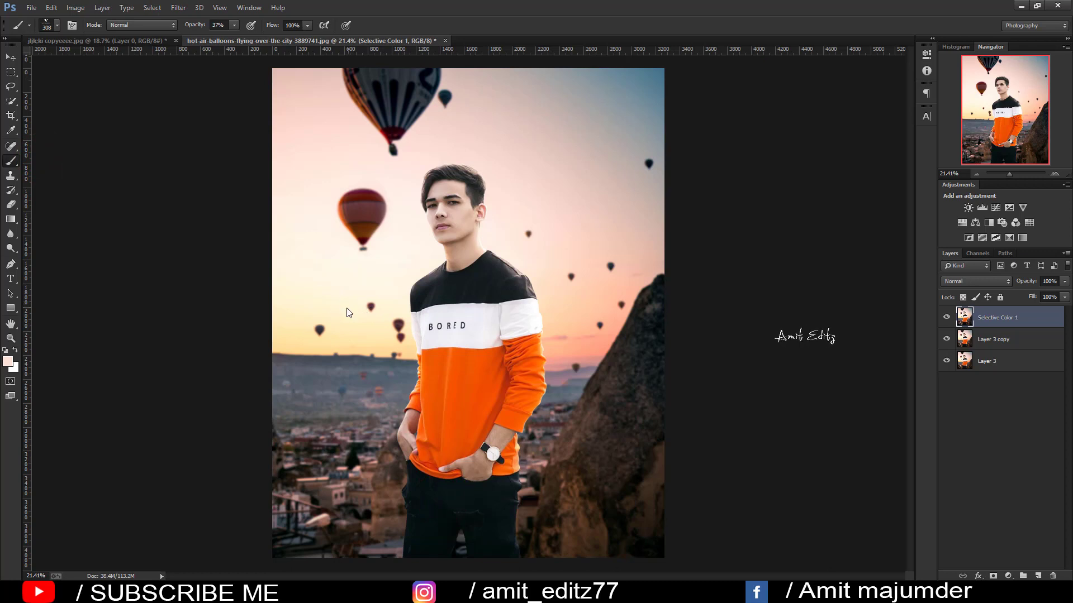
{"action": "left_click", "coordinate": [593, 320]}
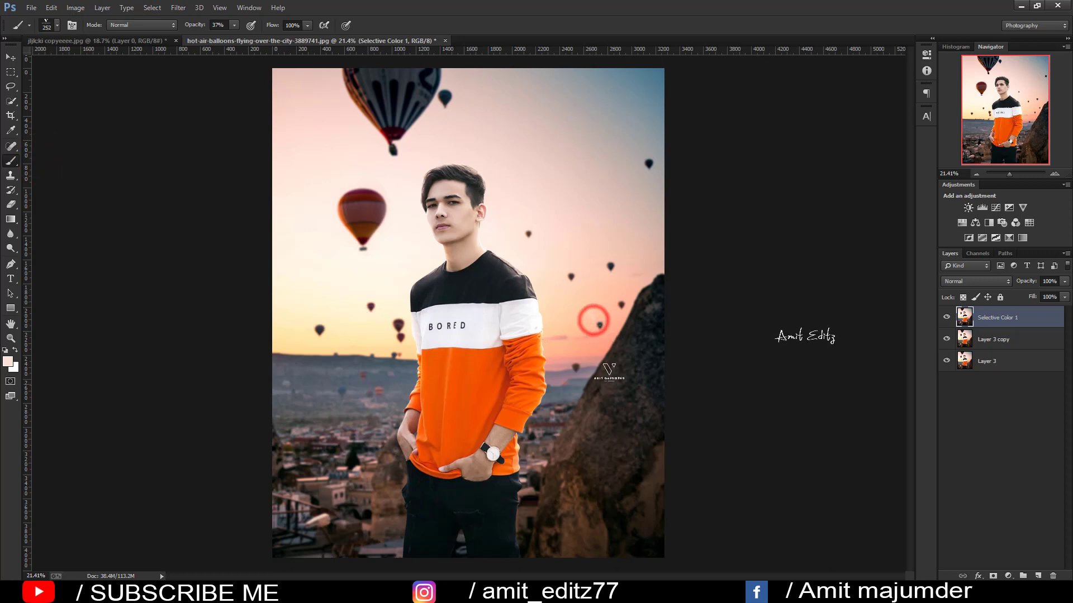
Set the brush opacity to 100% and stamp the logo once over the valley beside the arm without the watch.
{"action": "left_click", "coordinate": [218, 25]}
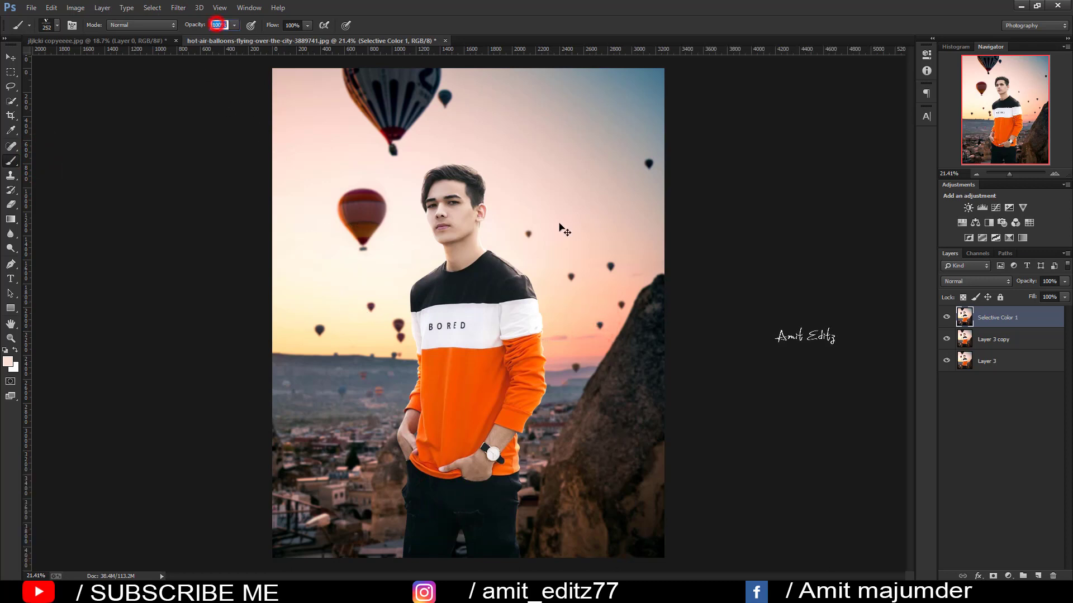
{"action": "type", "text": "100"}
{"action": "left_click", "coordinate": [599, 336]}
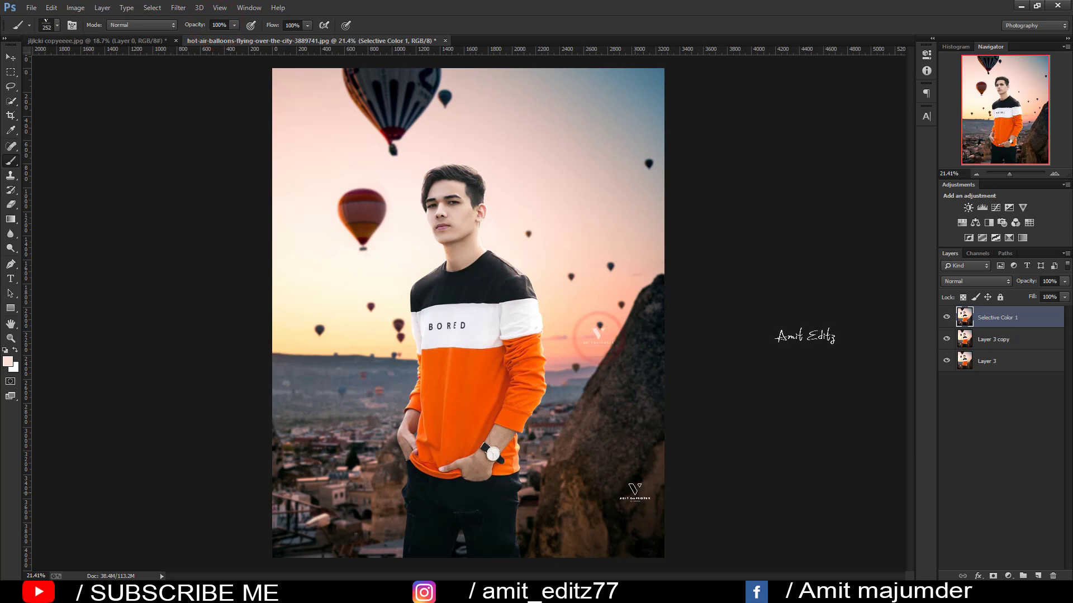
{"action": "key", "text": "ctrl+z"}
{"action": "left_click", "coordinate": [337, 391]}
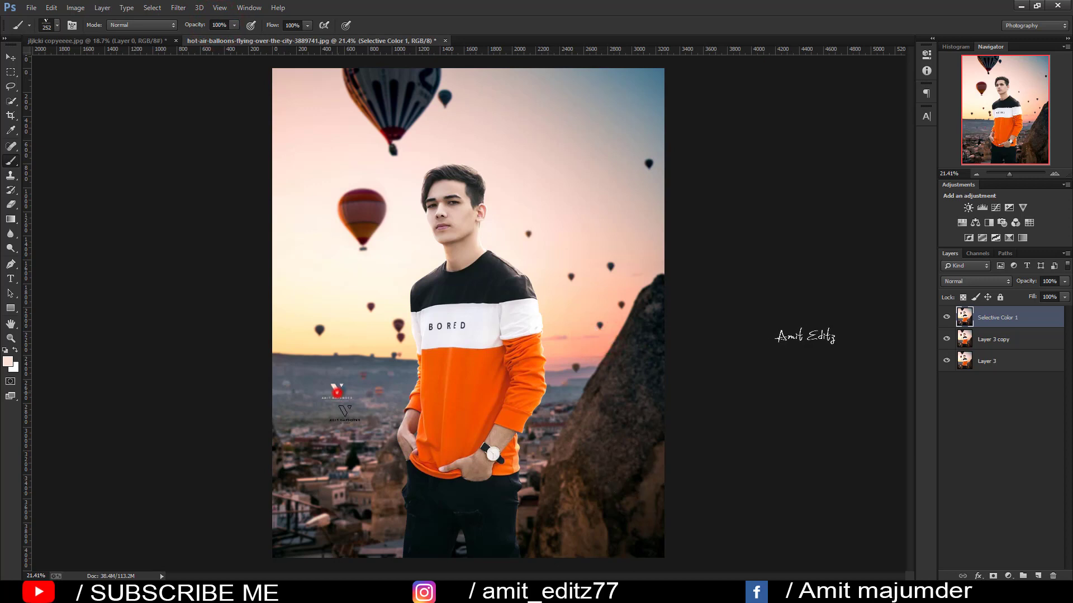
Switch the brush back to the soft round preset and activate the Move tool.
{"action": "key", "text": "ctrl+minus"}
{"action": "right_click", "coordinate": [418, 356]}
{"action": "left_click", "coordinate": [438, 408]}
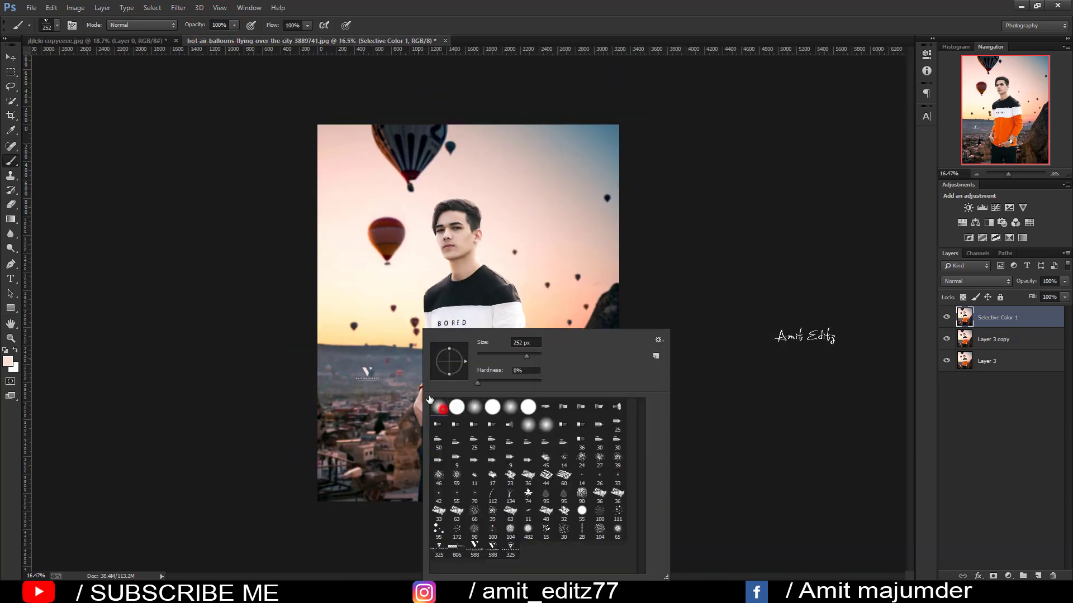
{"action": "left_click", "coordinate": [10, 56]}
{"action": "scroll", "coordinate": [419, 247], "scroll_direction": "up", "scroll_amount": 2}
{"action": "scroll", "coordinate": [369, 193], "scroll_direction": "down", "scroll_amount": 1}
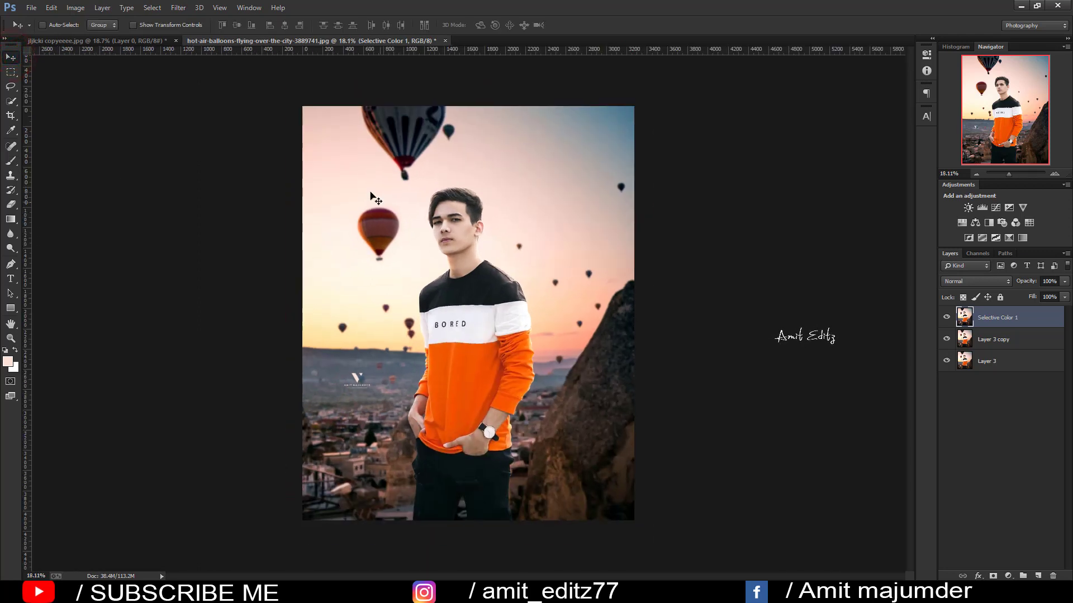
{"action": "scroll", "coordinate": [458, 314], "scroll_direction": "up", "scroll_amount": 2}
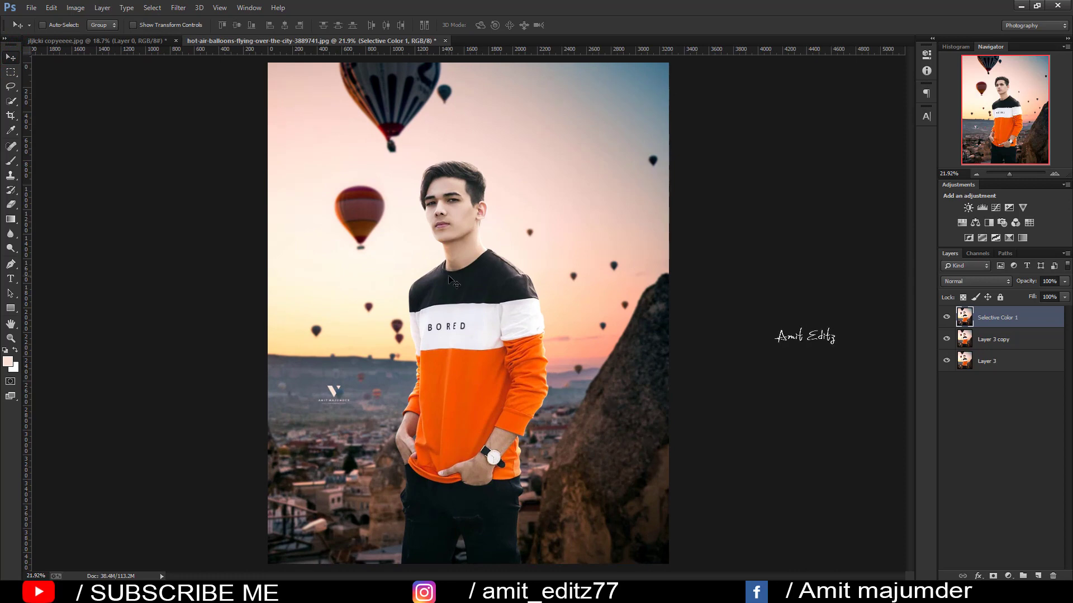
Sharpen the merged layer with Unsharp Mask, using a radius of 1.1 pixels and a threshold of 0 levels.
{"action": "left_click", "coordinate": [178, 8]}
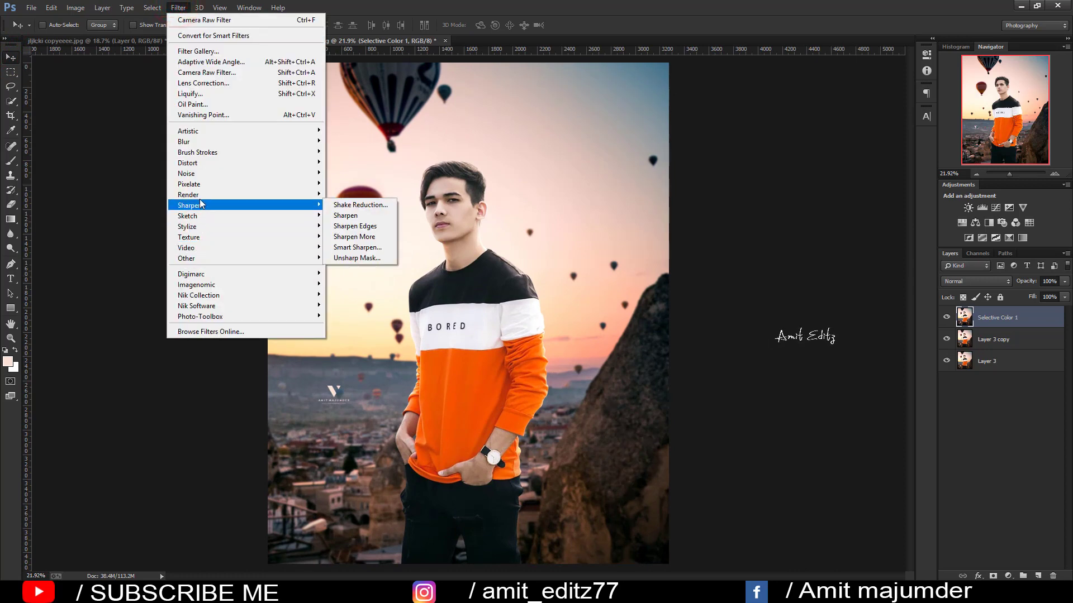
{"action": "mouse_move", "coordinate": [252, 195]}
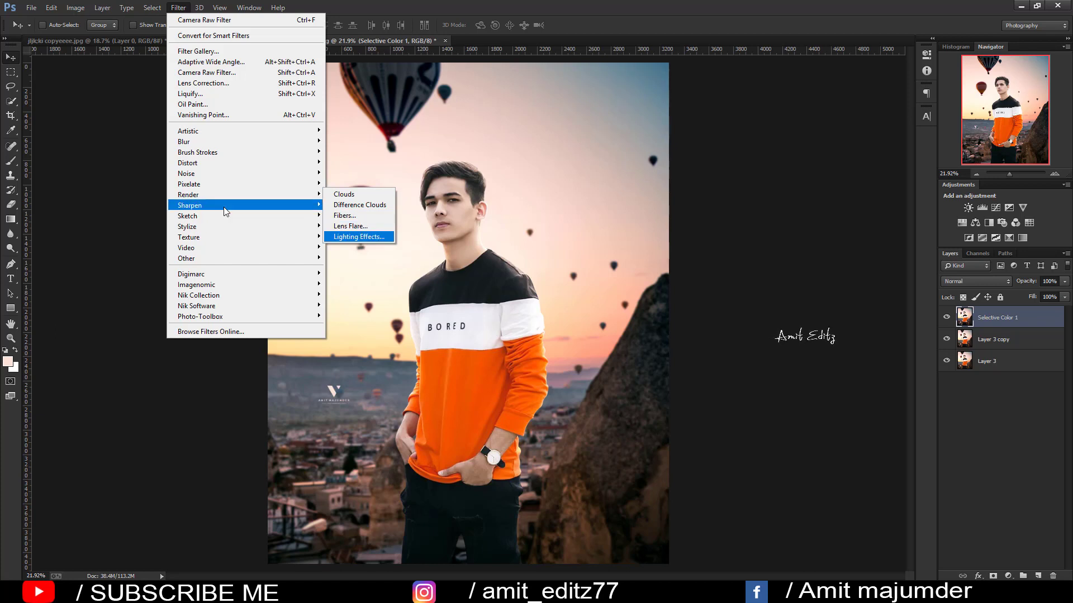
{"action": "mouse_move", "coordinate": [302, 205]}
{"action": "left_click", "coordinate": [343, 259]}
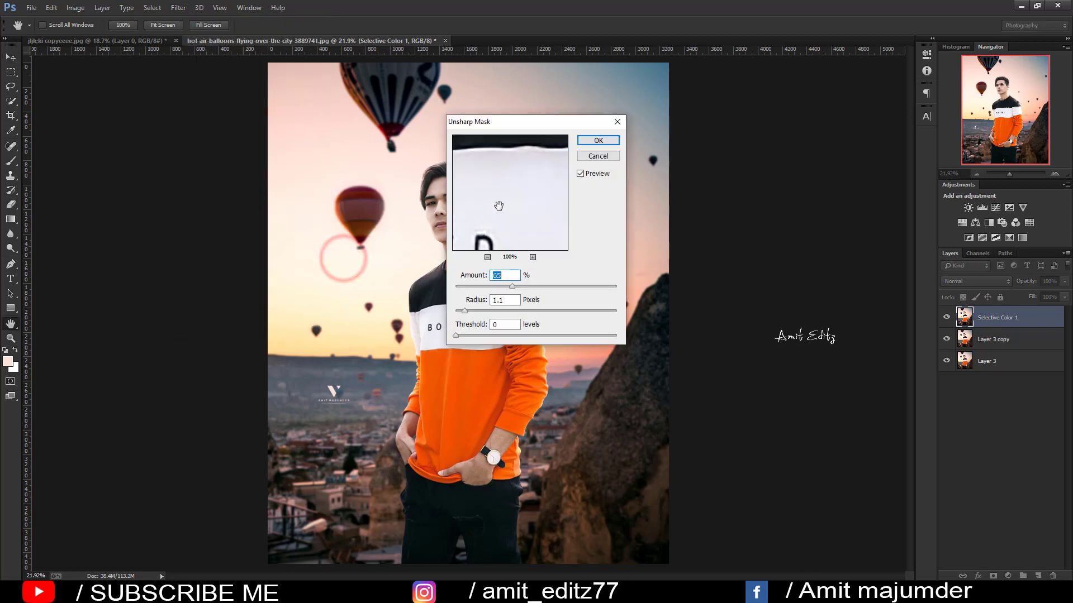
{"action": "left_click_drag", "start_coordinate": [499, 207], "coordinate": [491, 211]}
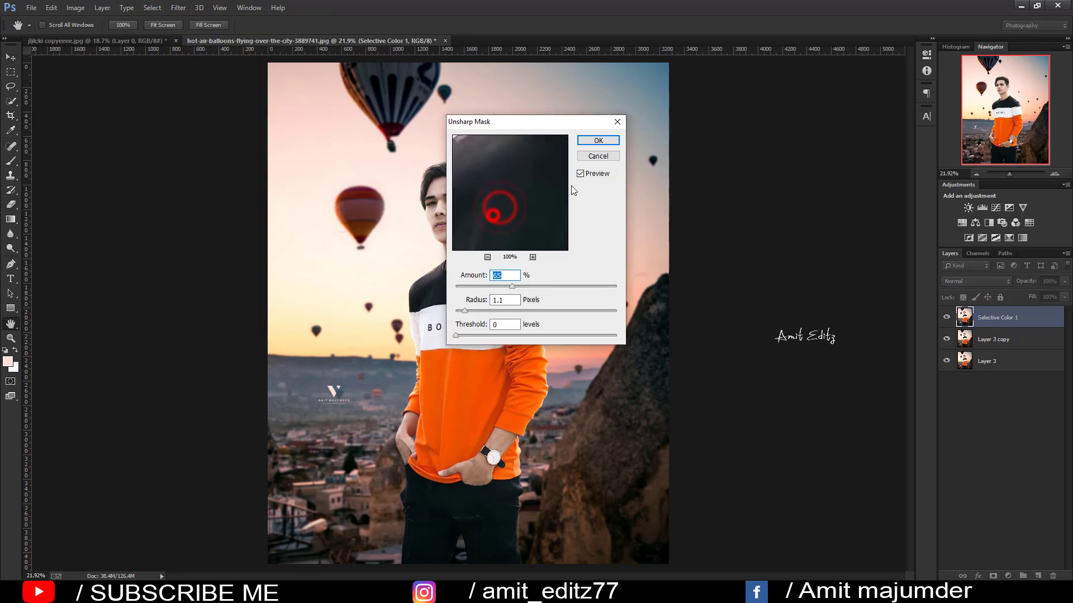
{"action": "left_click", "coordinate": [598, 140]}
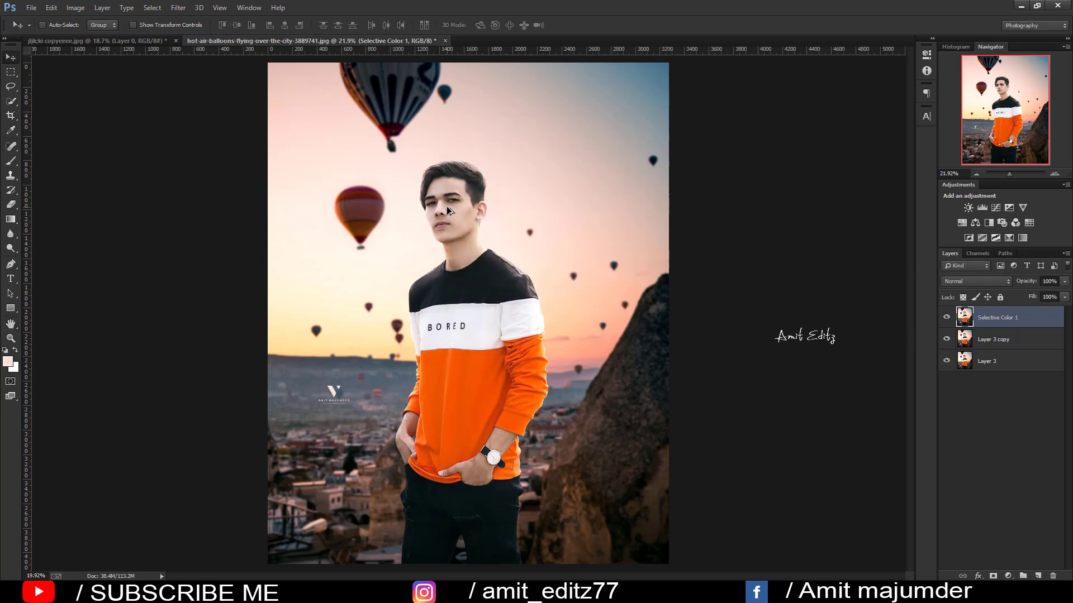
Open the reference picture Untitled, compare it with the composite, and close it again.
{"action": "scroll", "coordinate": [447, 206], "scroll_direction": "down", "scroll_amount": 2}
{"action": "scroll", "coordinate": [448, 210], "scroll_direction": "up", "scroll_amount": 1}
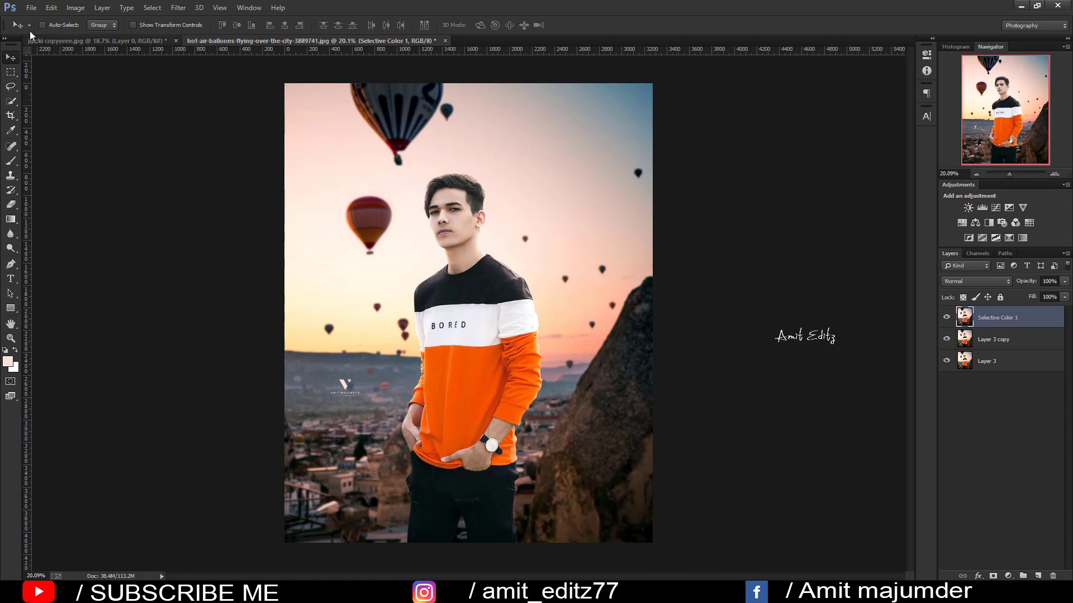
{"action": "left_click", "coordinate": [31, 7]}
{"action": "left_click", "coordinate": [40, 25]}
{"action": "left_click", "coordinate": [320, 176]}
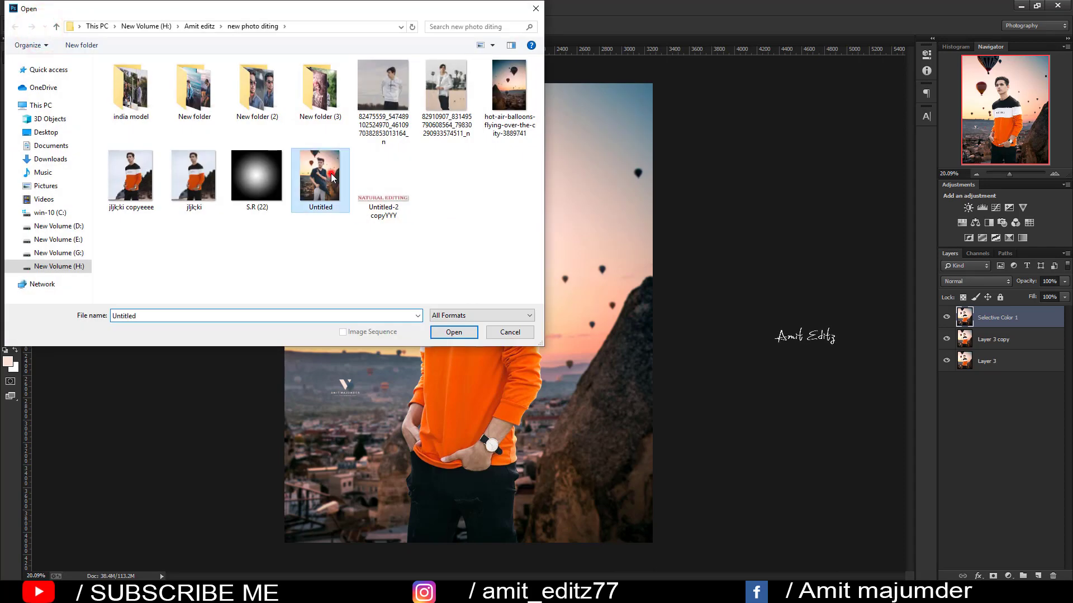
{"action": "left_click", "coordinate": [447, 331]}
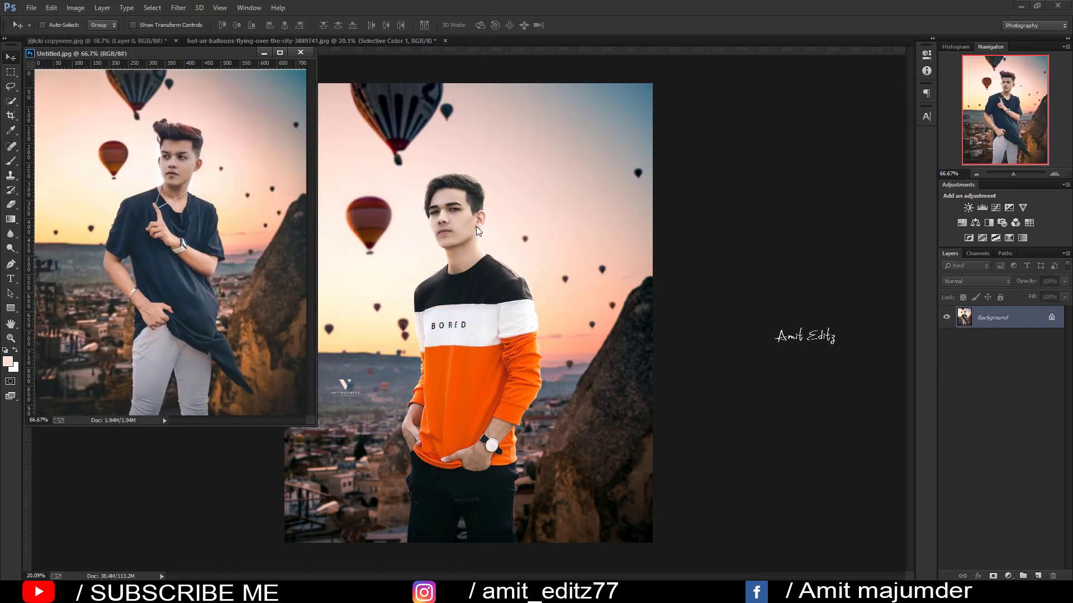
{"action": "left_click", "coordinate": [307, 51]}
Apply the Camera Raw filter to the merged layer with Temperature +5 and Vibrance +16.
{"action": "left_click", "coordinate": [178, 7]}
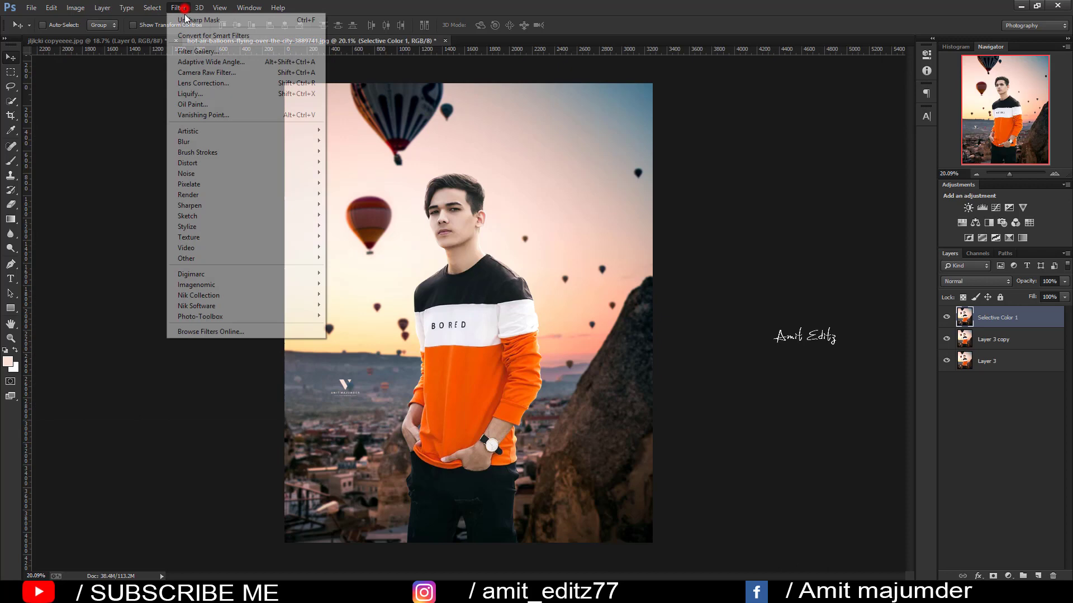
{"action": "left_click", "coordinate": [204, 76]}
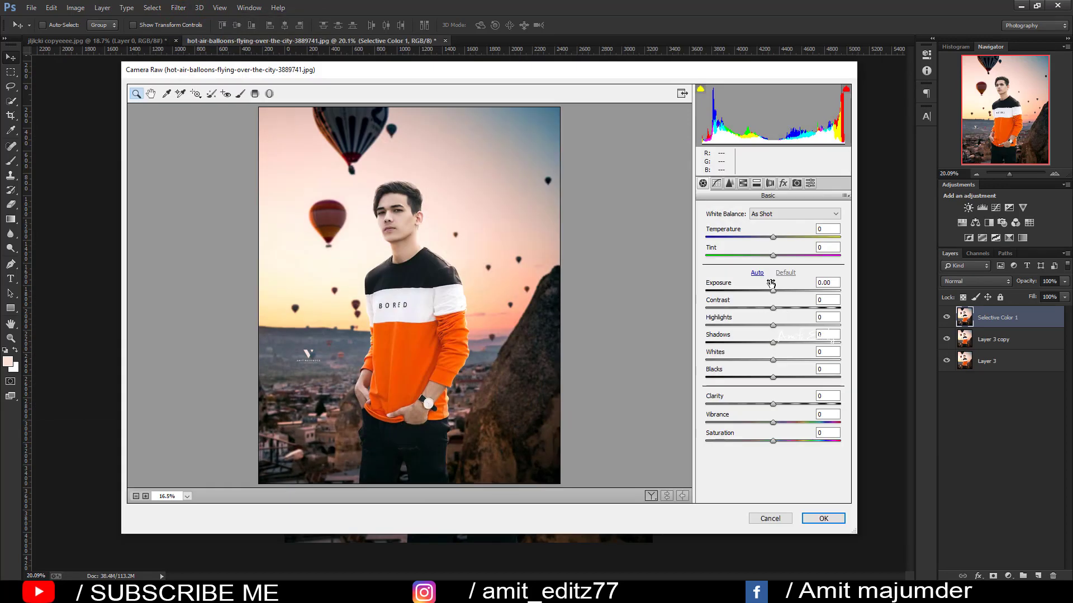
{"action": "left_click_drag", "start_coordinate": [773, 239], "coordinate": [778, 239]}
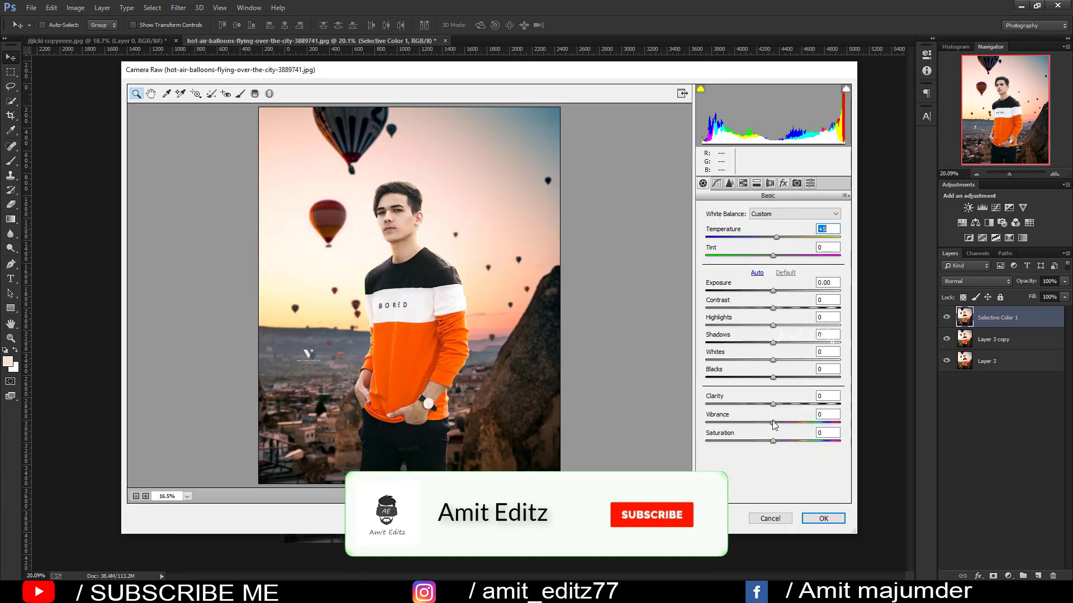
{"action": "left_click_drag", "start_coordinate": [773, 423], "coordinate": [784, 422]}
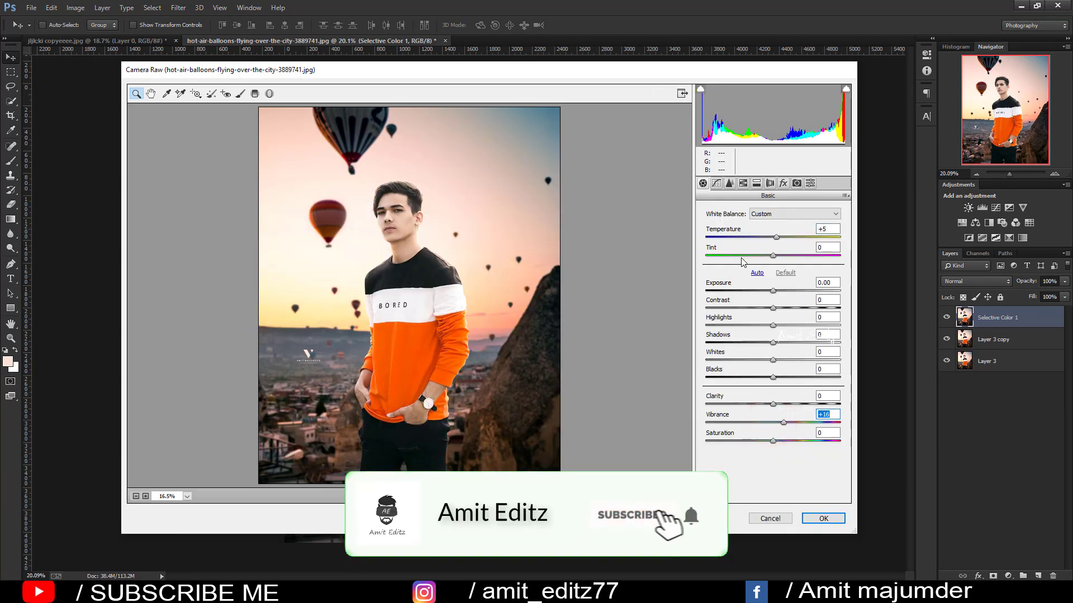
Set Contrast to -12 and Clarity to -4 in Camera Raw and accept the adjustments.
{"action": "left_click_drag", "start_coordinate": [775, 307], "coordinate": [764, 305]}
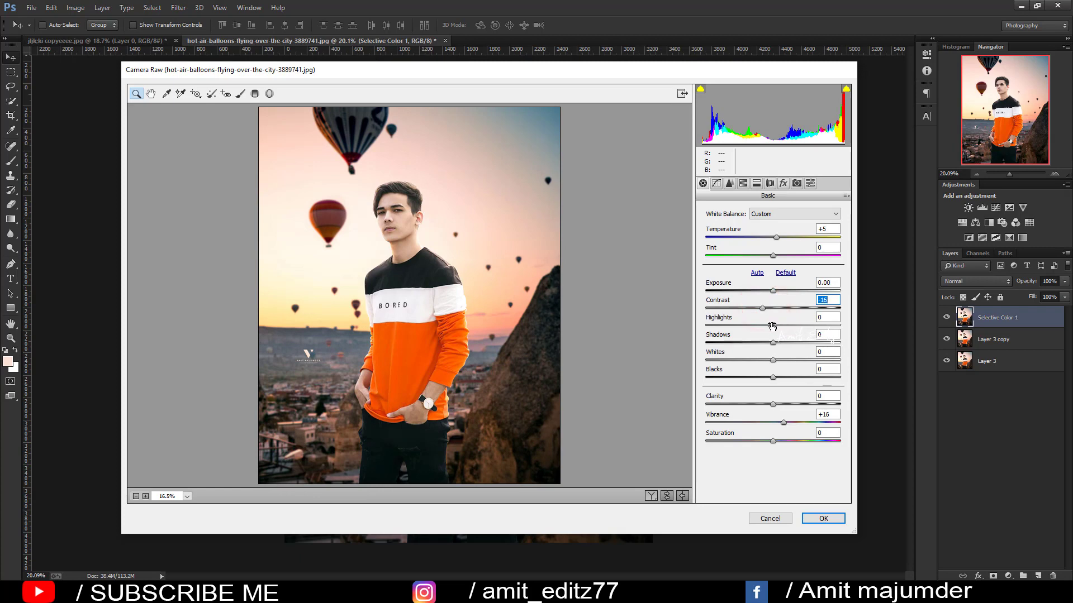
{"action": "left_click_drag", "start_coordinate": [778, 403], "coordinate": [769, 400]}
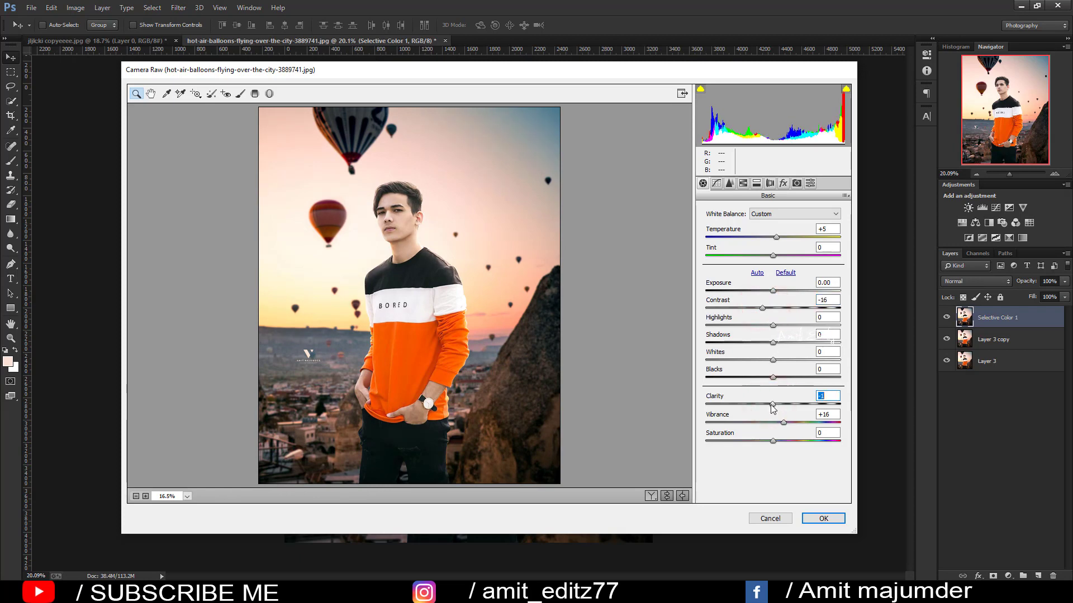
{"action": "left_click_drag", "start_coordinate": [772, 405], "coordinate": [770, 404]}
{"action": "left_click_drag", "start_coordinate": [769, 307], "coordinate": [766, 309]}
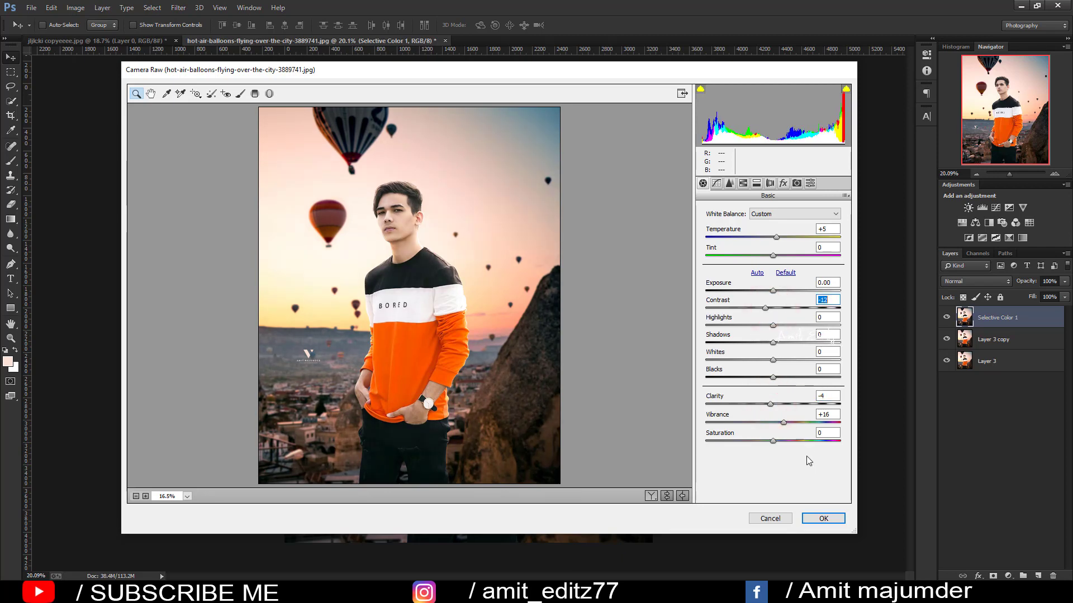
{"action": "left_click", "coordinate": [823, 519]}
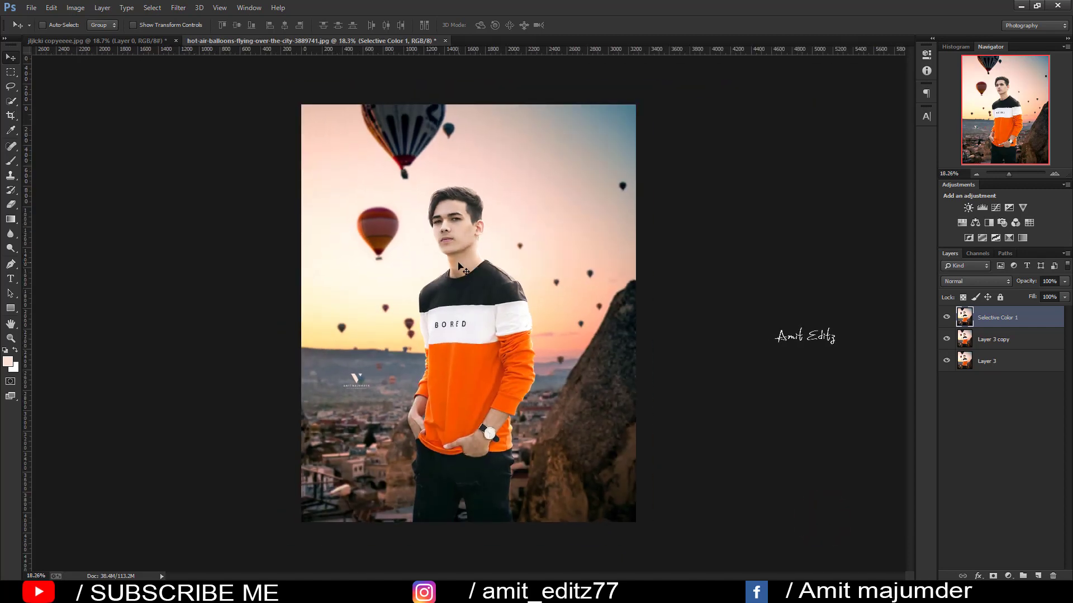
{"action": "scroll", "coordinate": [458, 263], "scroll_direction": "up", "scroll_amount": 1}
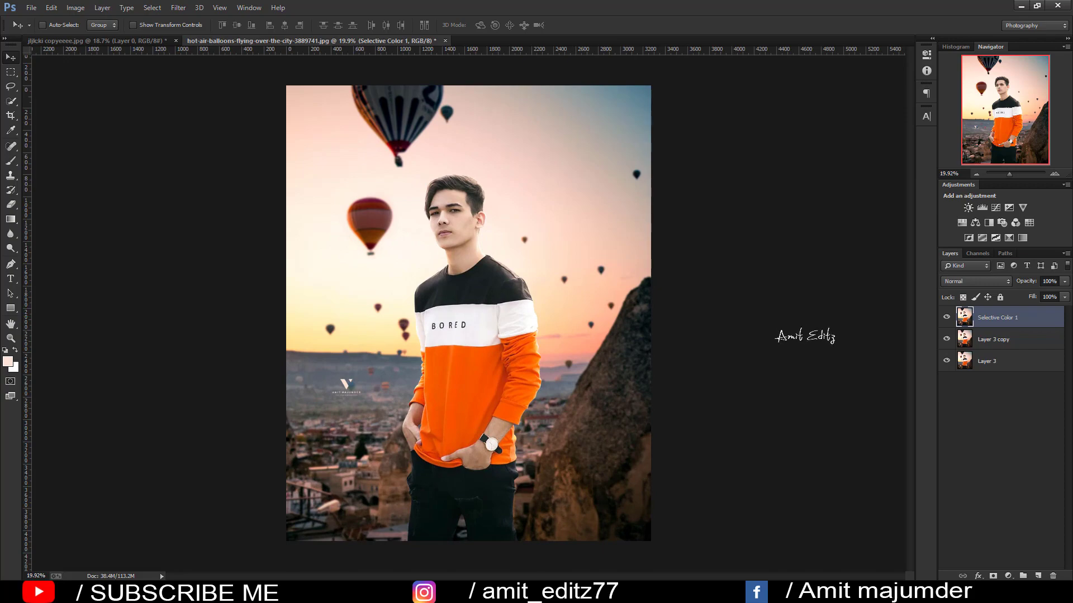